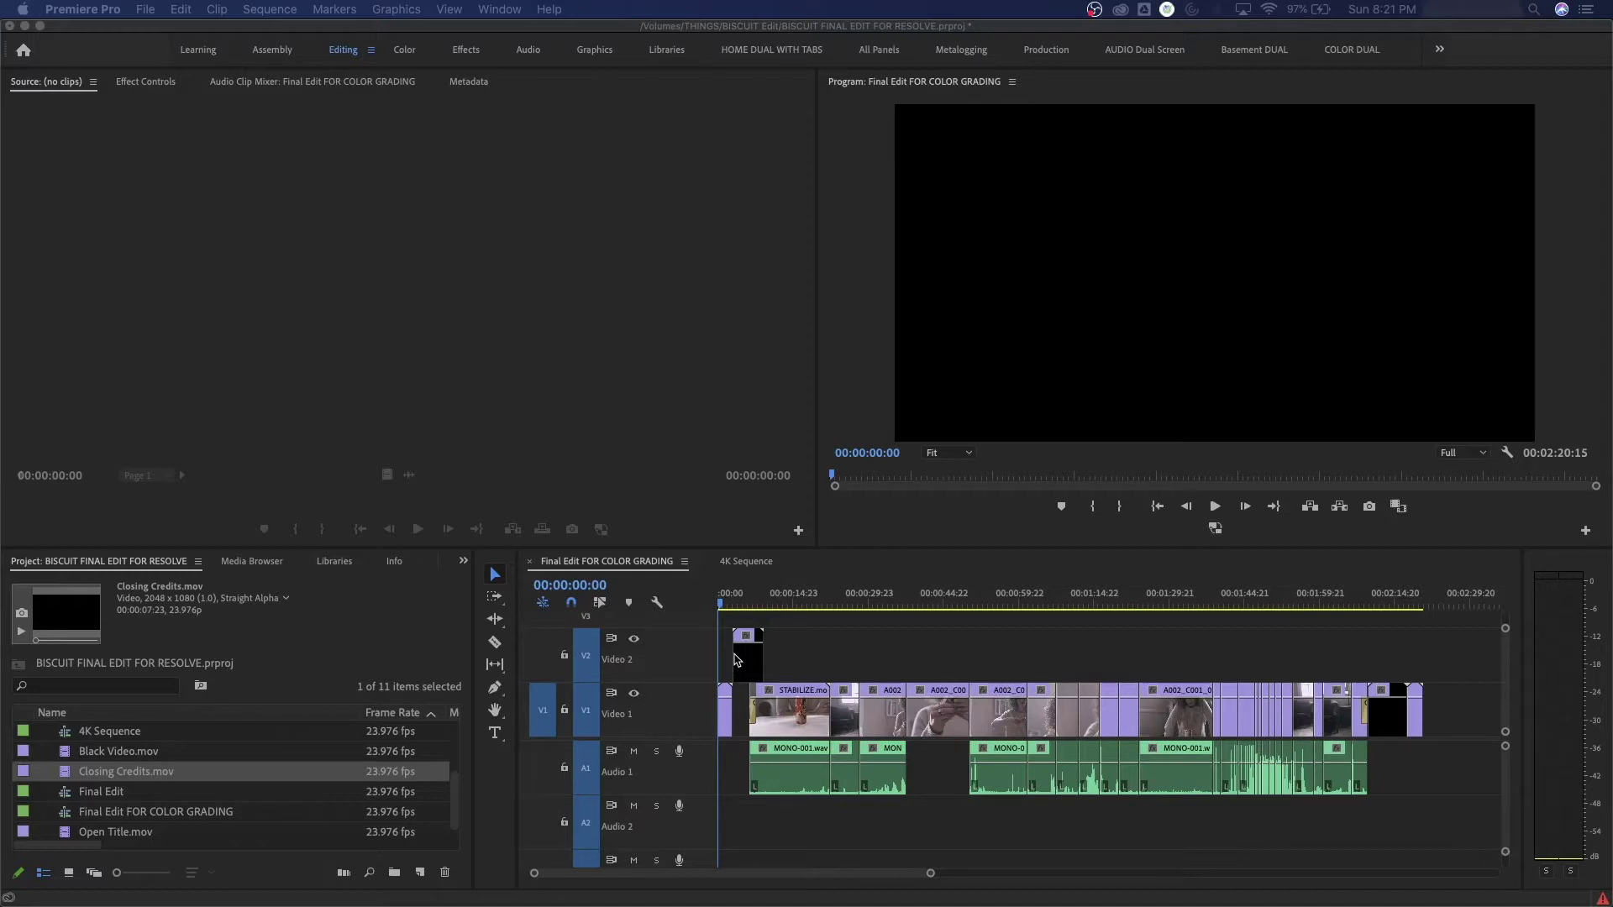
Focus the Final Edit FOR COLOR GRADING sequence's timeline panel in Premiere Pro
left_click(735, 660)
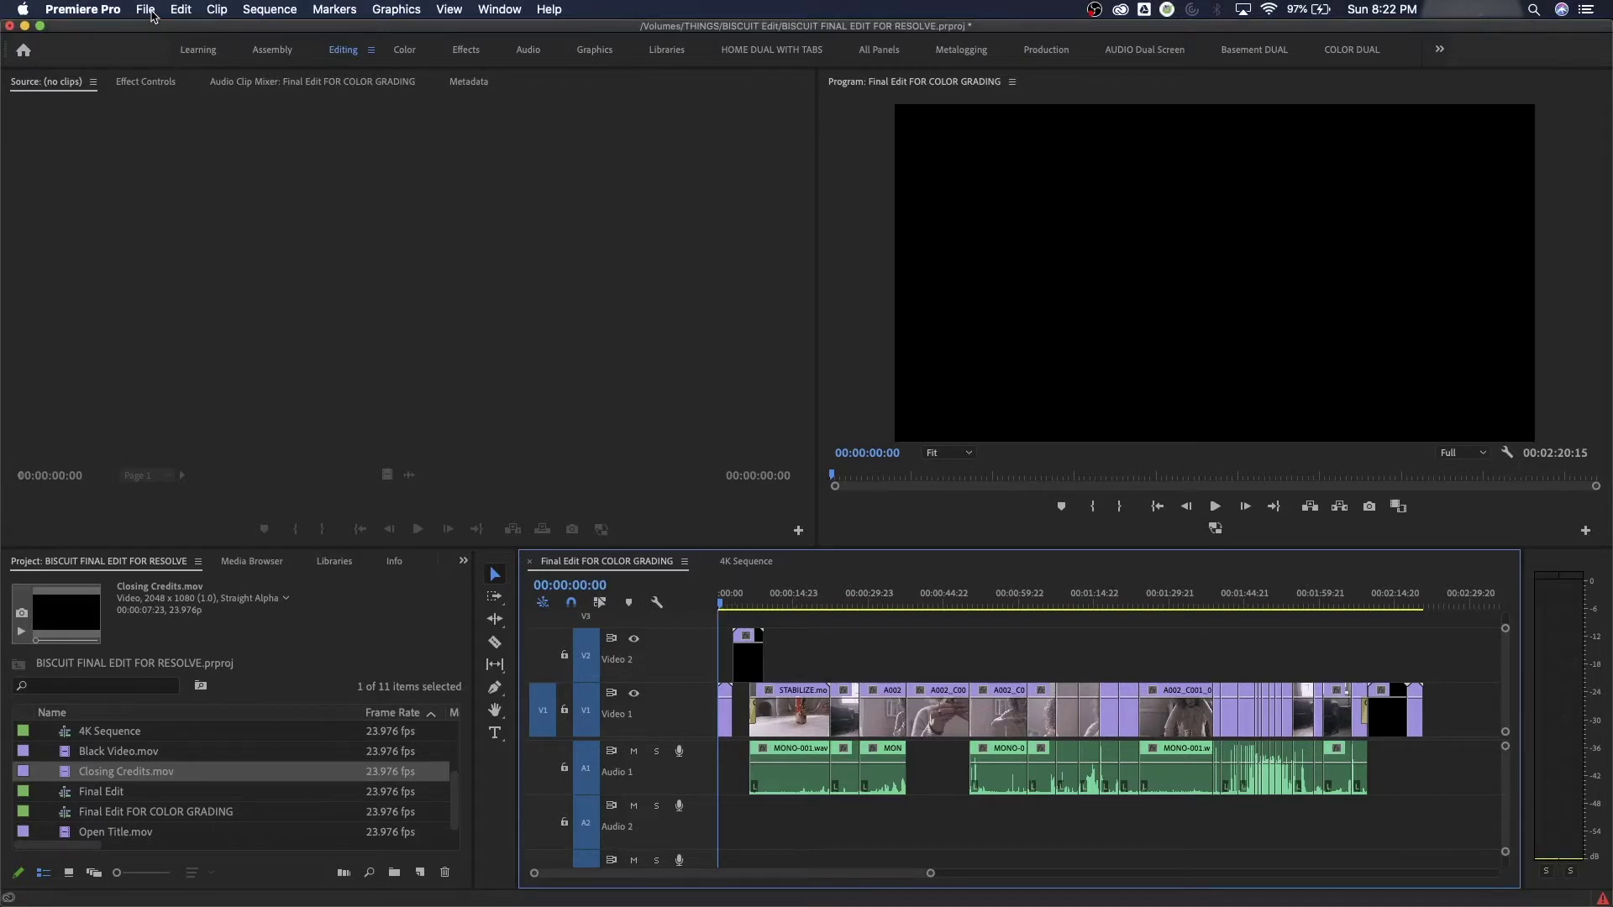
Choose File > Export > Final Cut Pro XML for the Final Edit FOR COLOR GRADING sequence
left_click(147, 10)
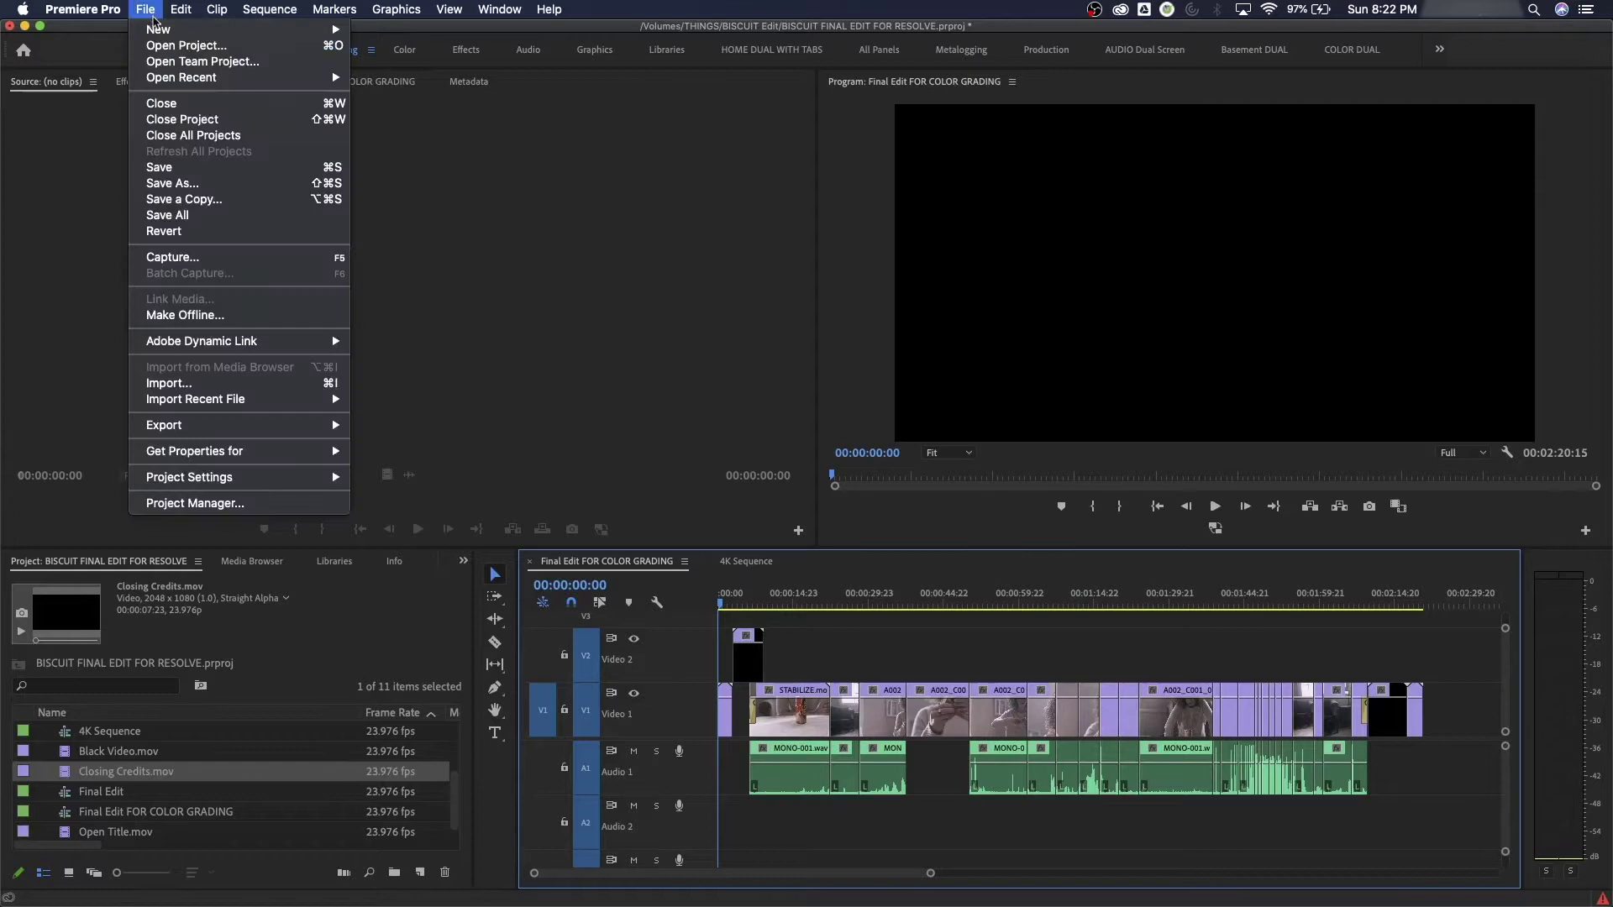
mouse_move(188, 430)
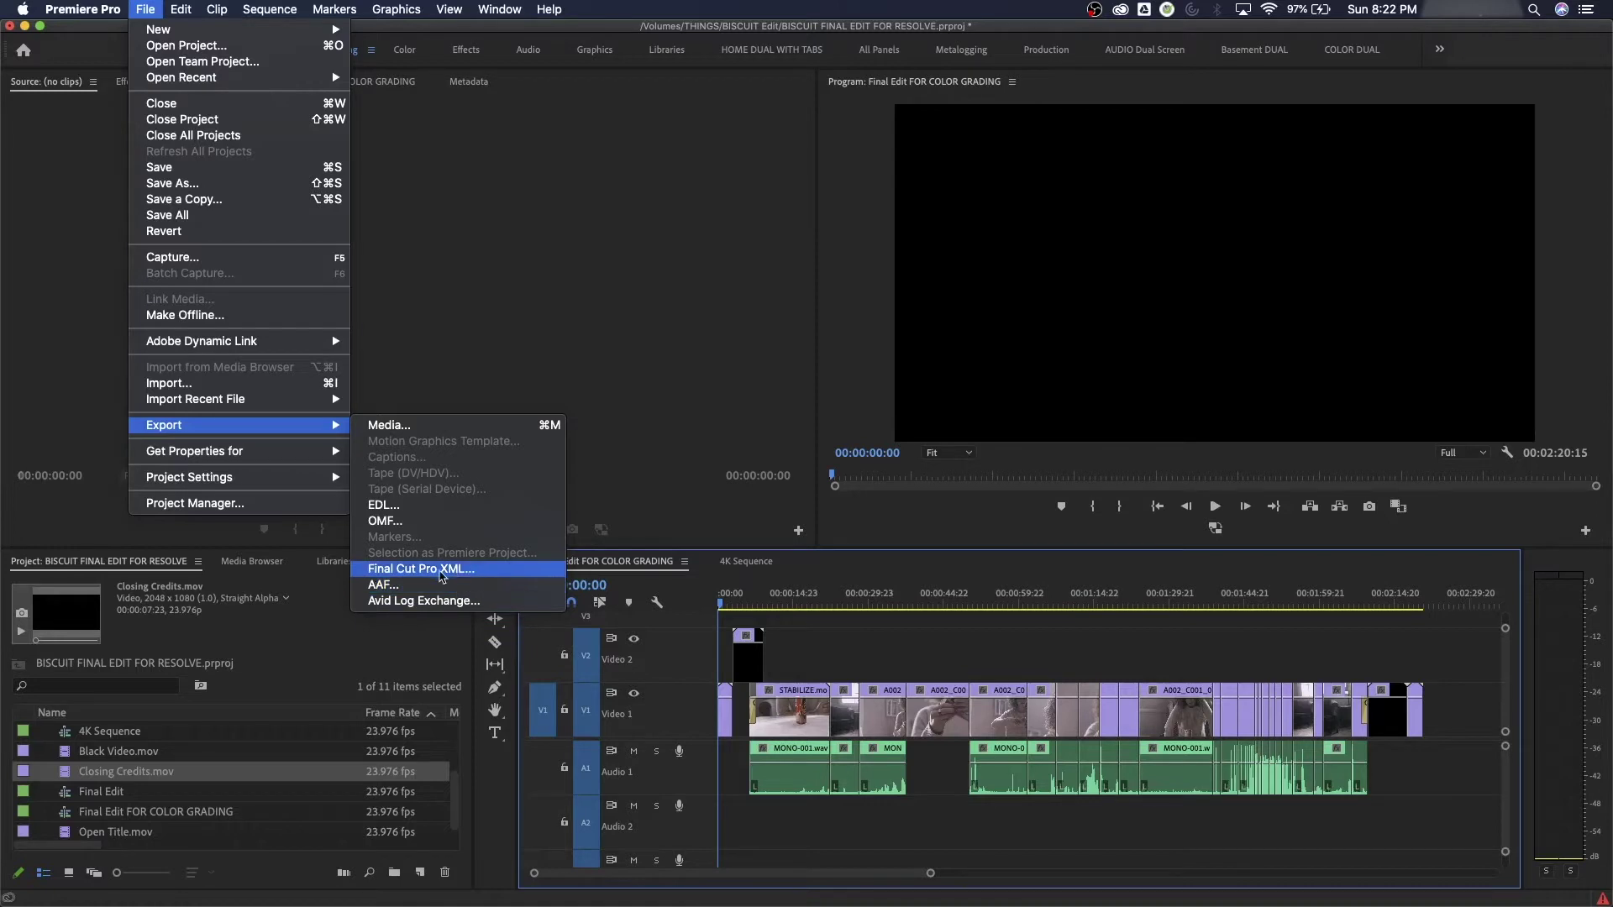
left_click(439, 570)
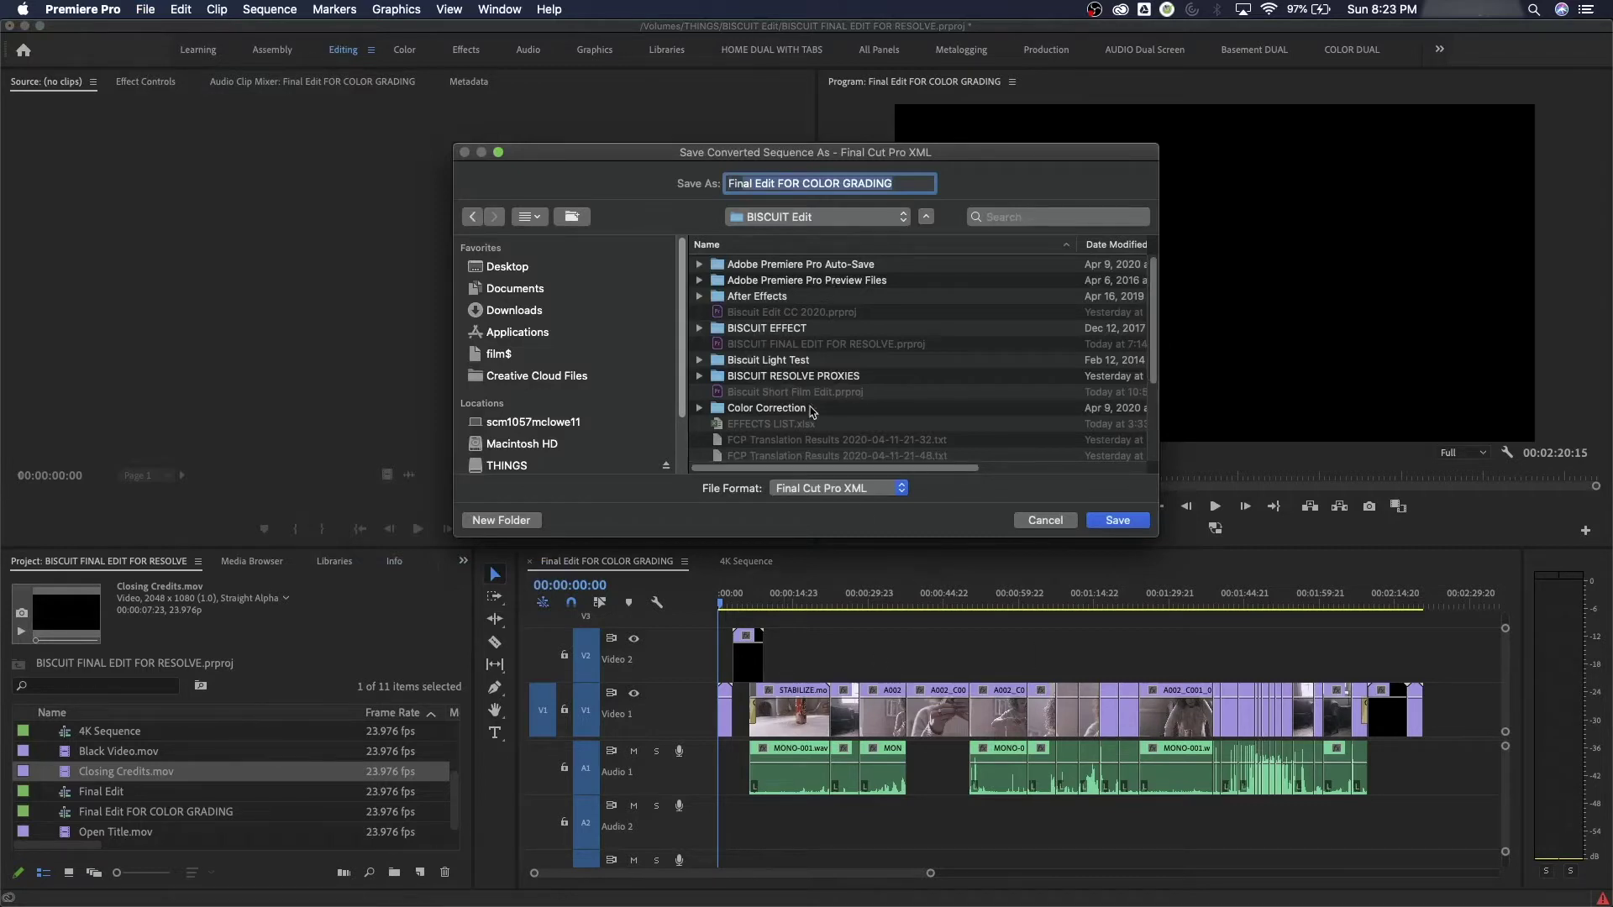
Save the XML as 'Biscuit FOR COLOR GRADING' in RED Footage and acknowledge the translation report
scroll(815, 403, "down", 5)
scroll(815, 403, "down", 2)
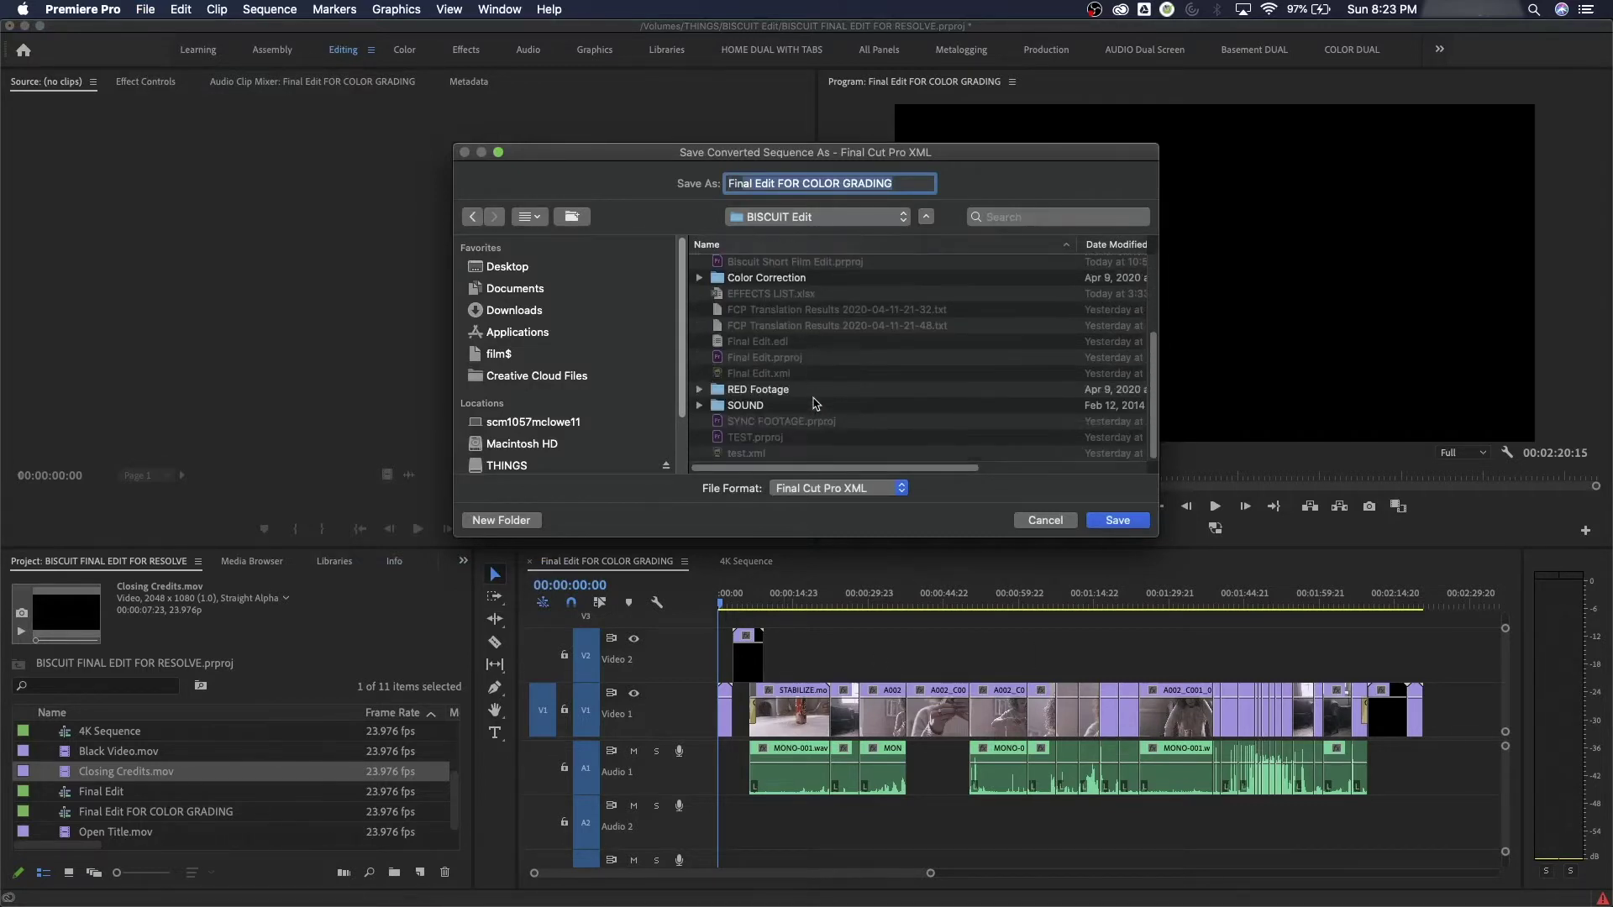
double_click(754, 392)
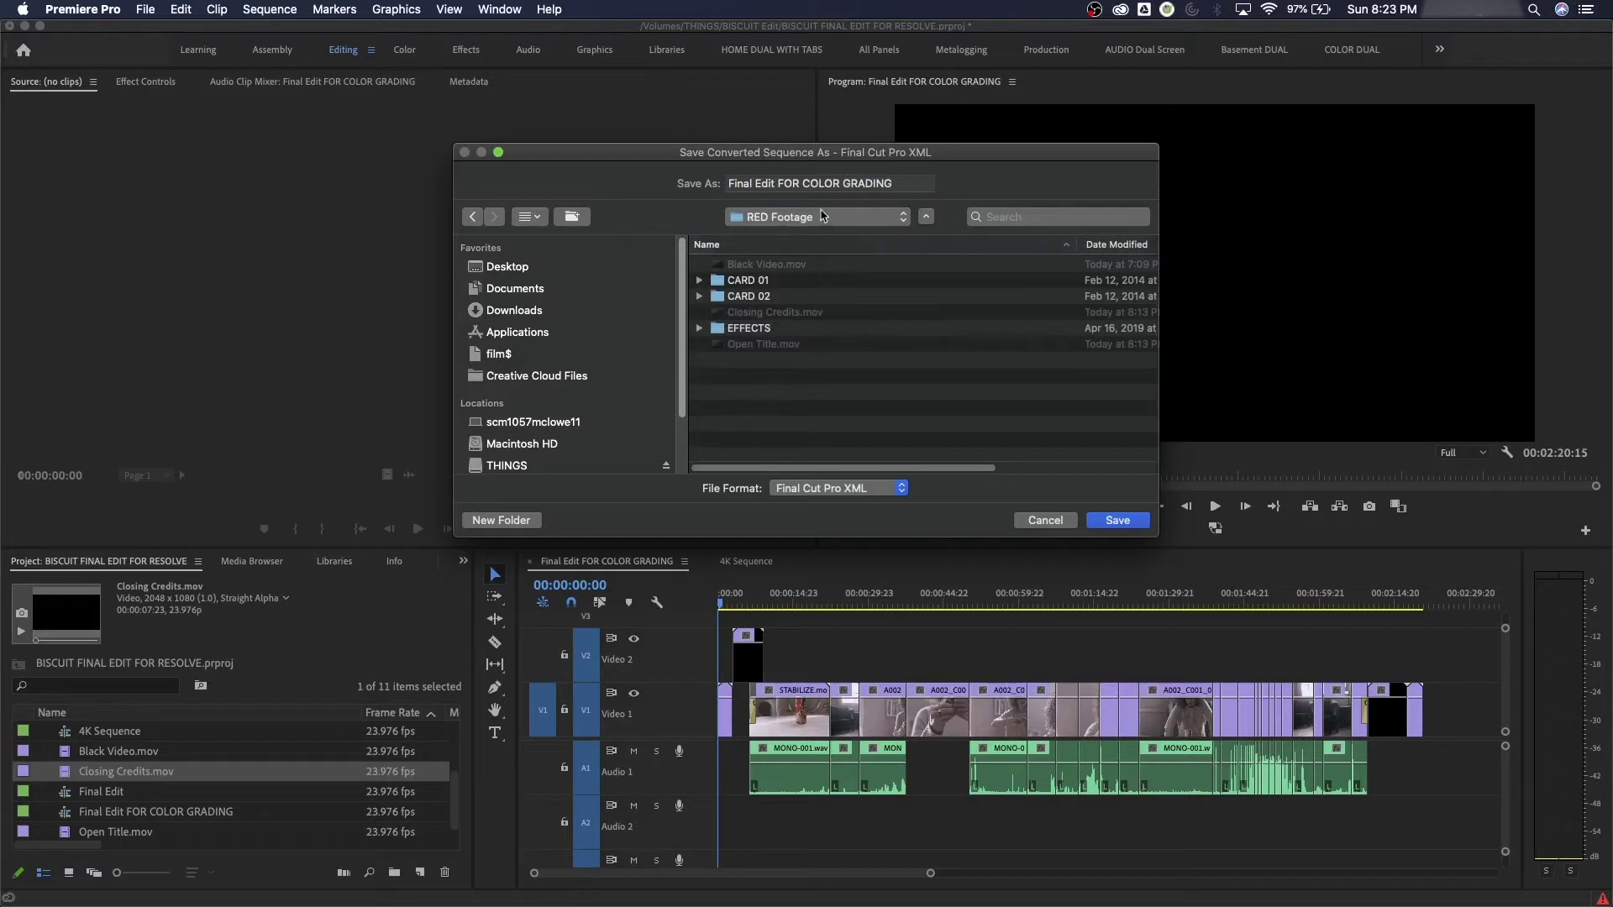
left_click(884, 183)
left_click_drag(885, 184, 688, 181)
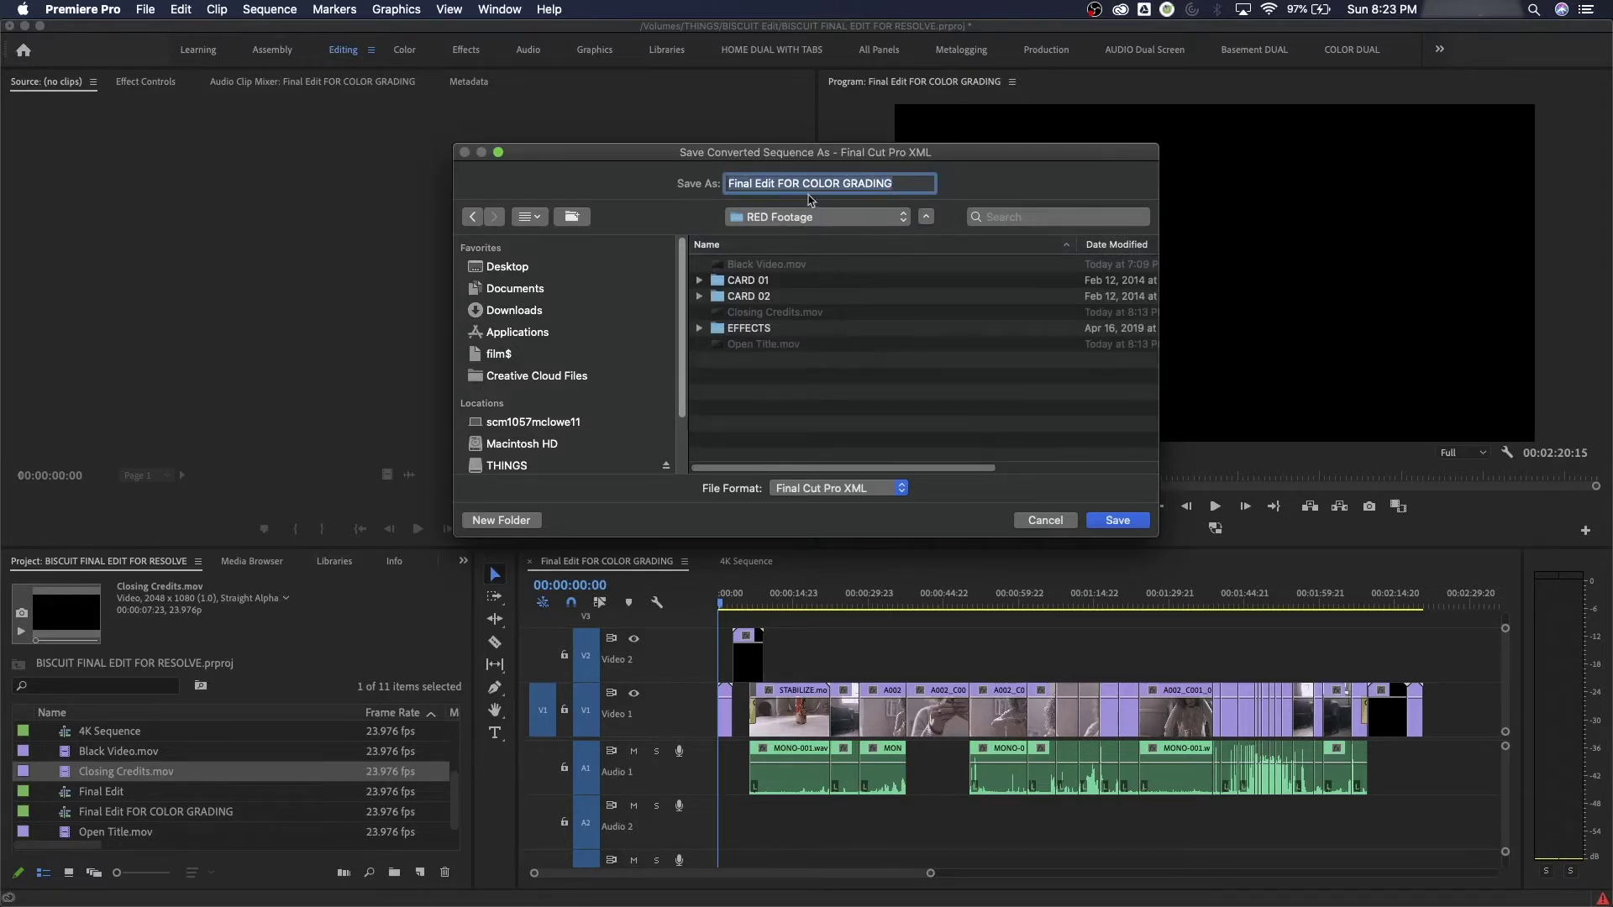
left_click(774, 183)
left_click_drag(774, 183, 694, 183)
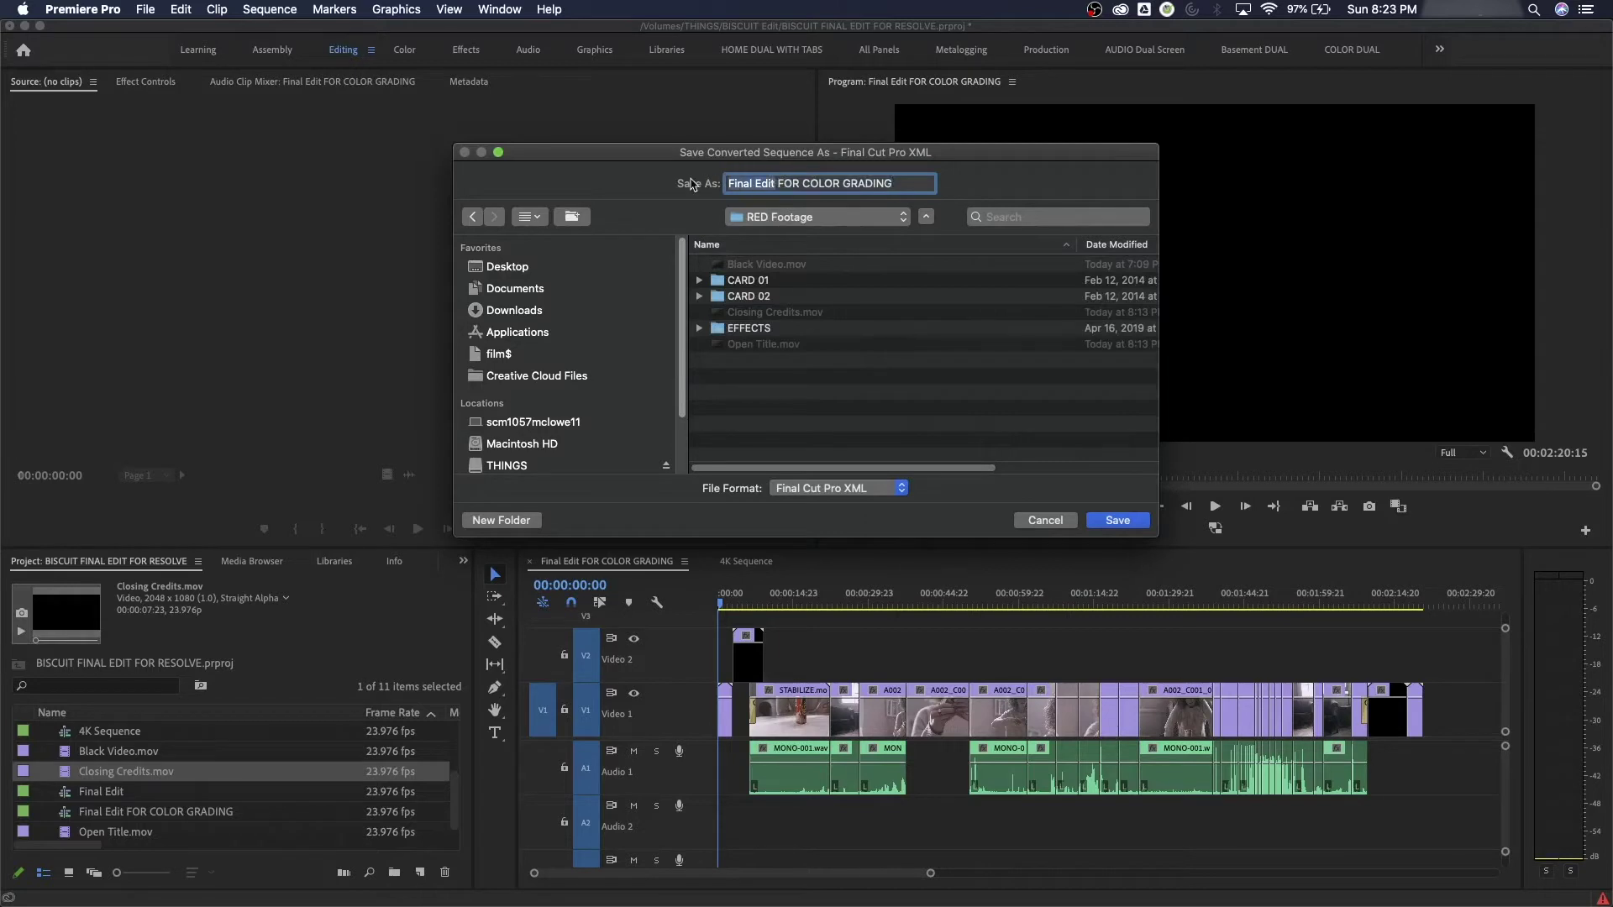
type("Biscuit")
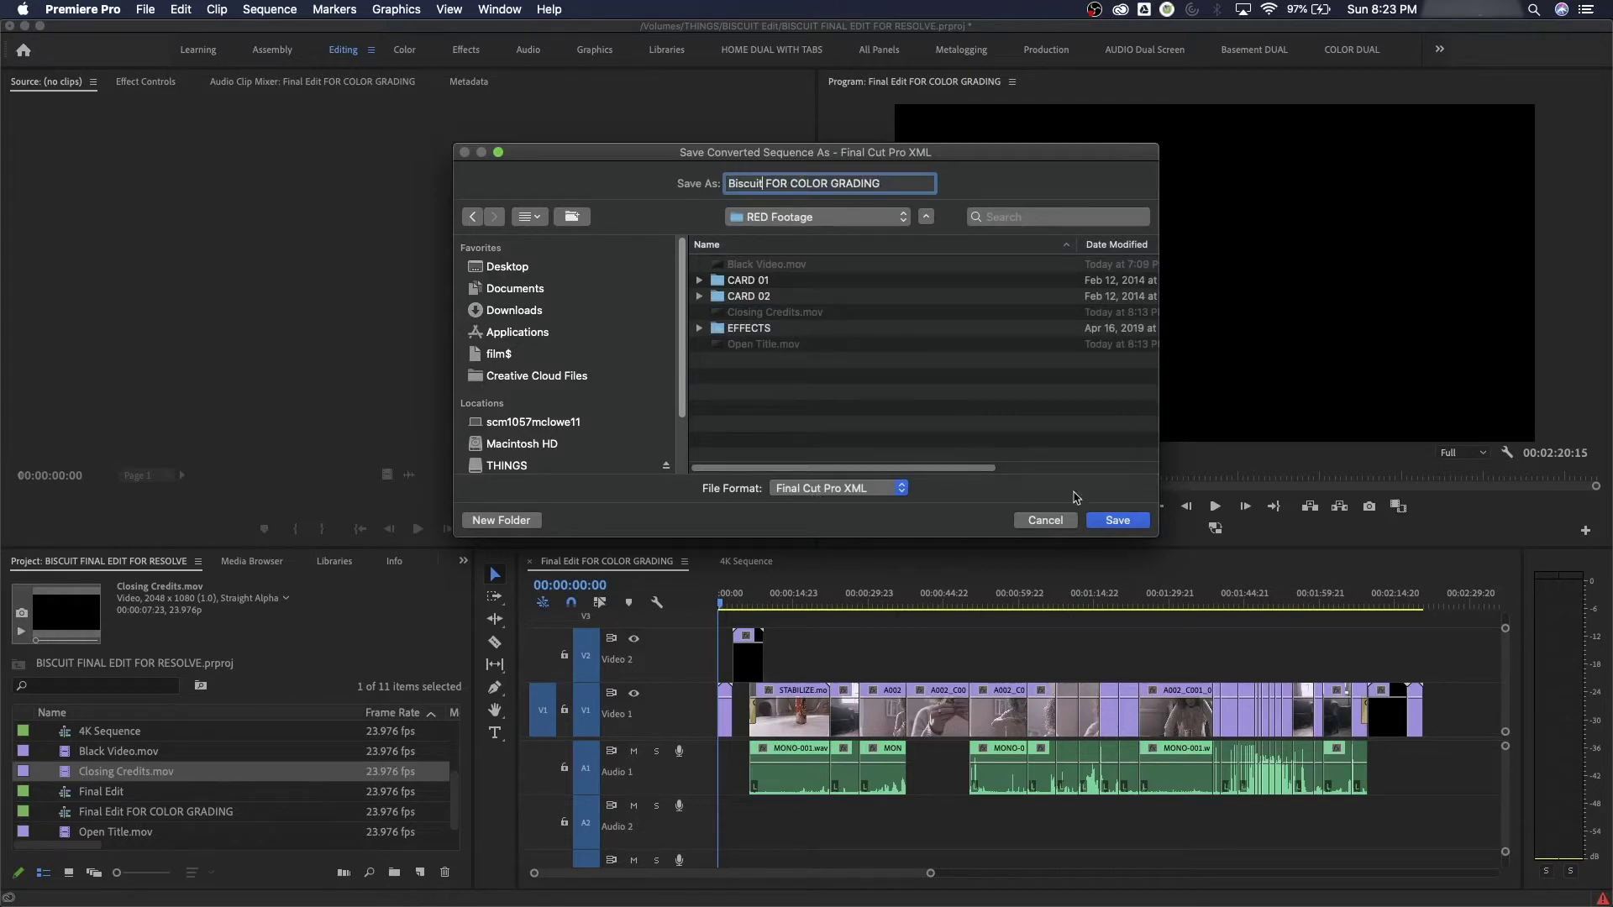
left_click(1117, 521)
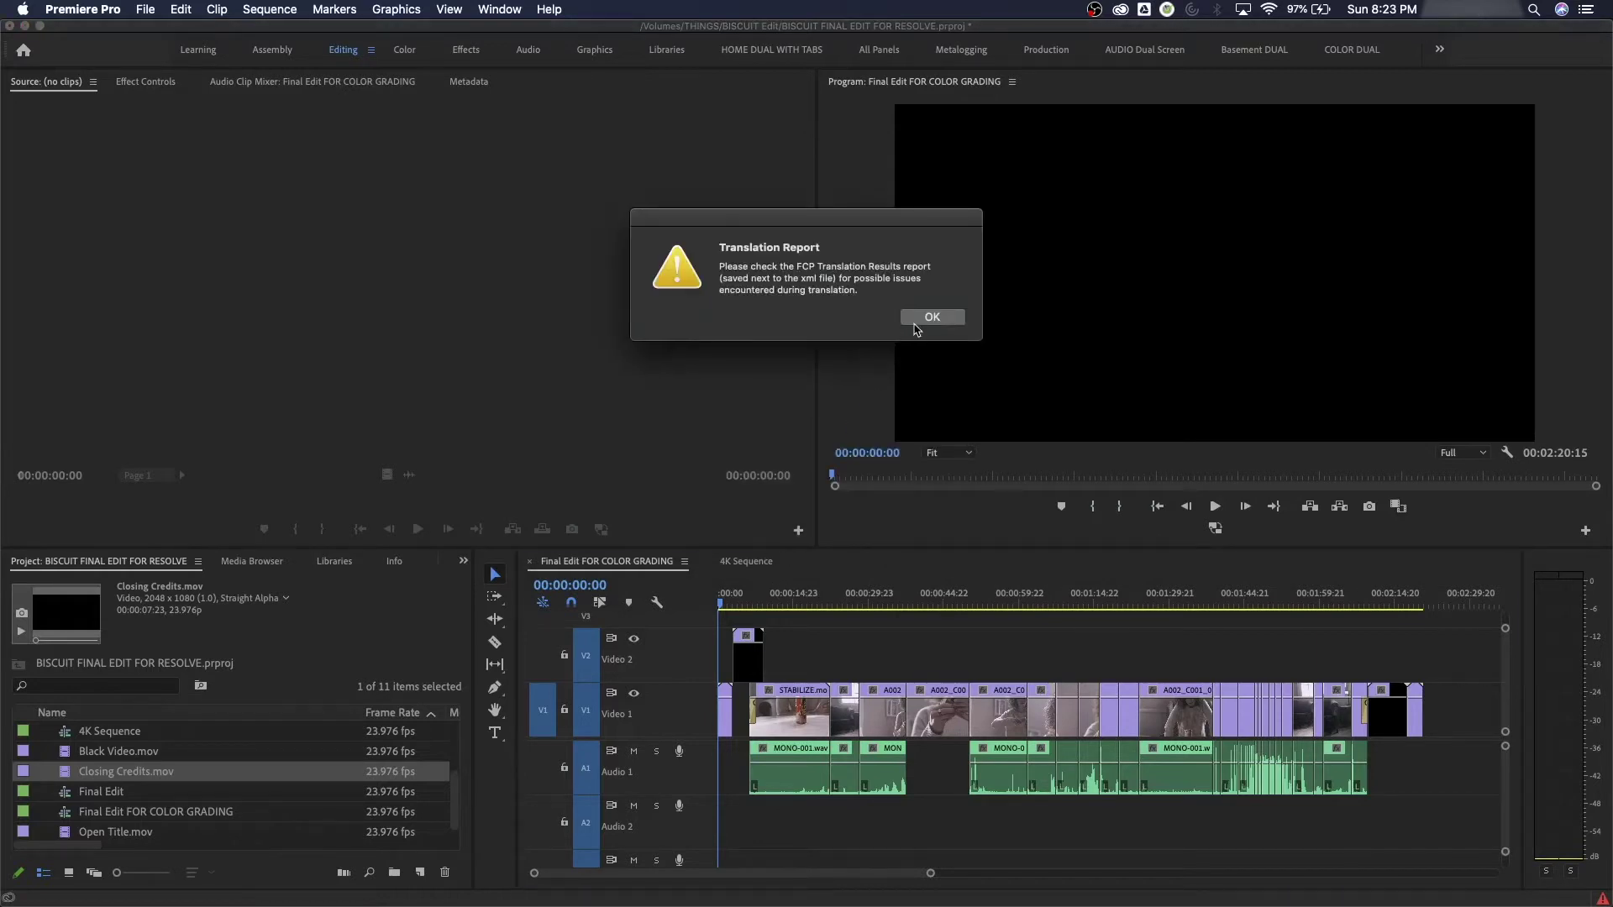
left_click(927, 323)
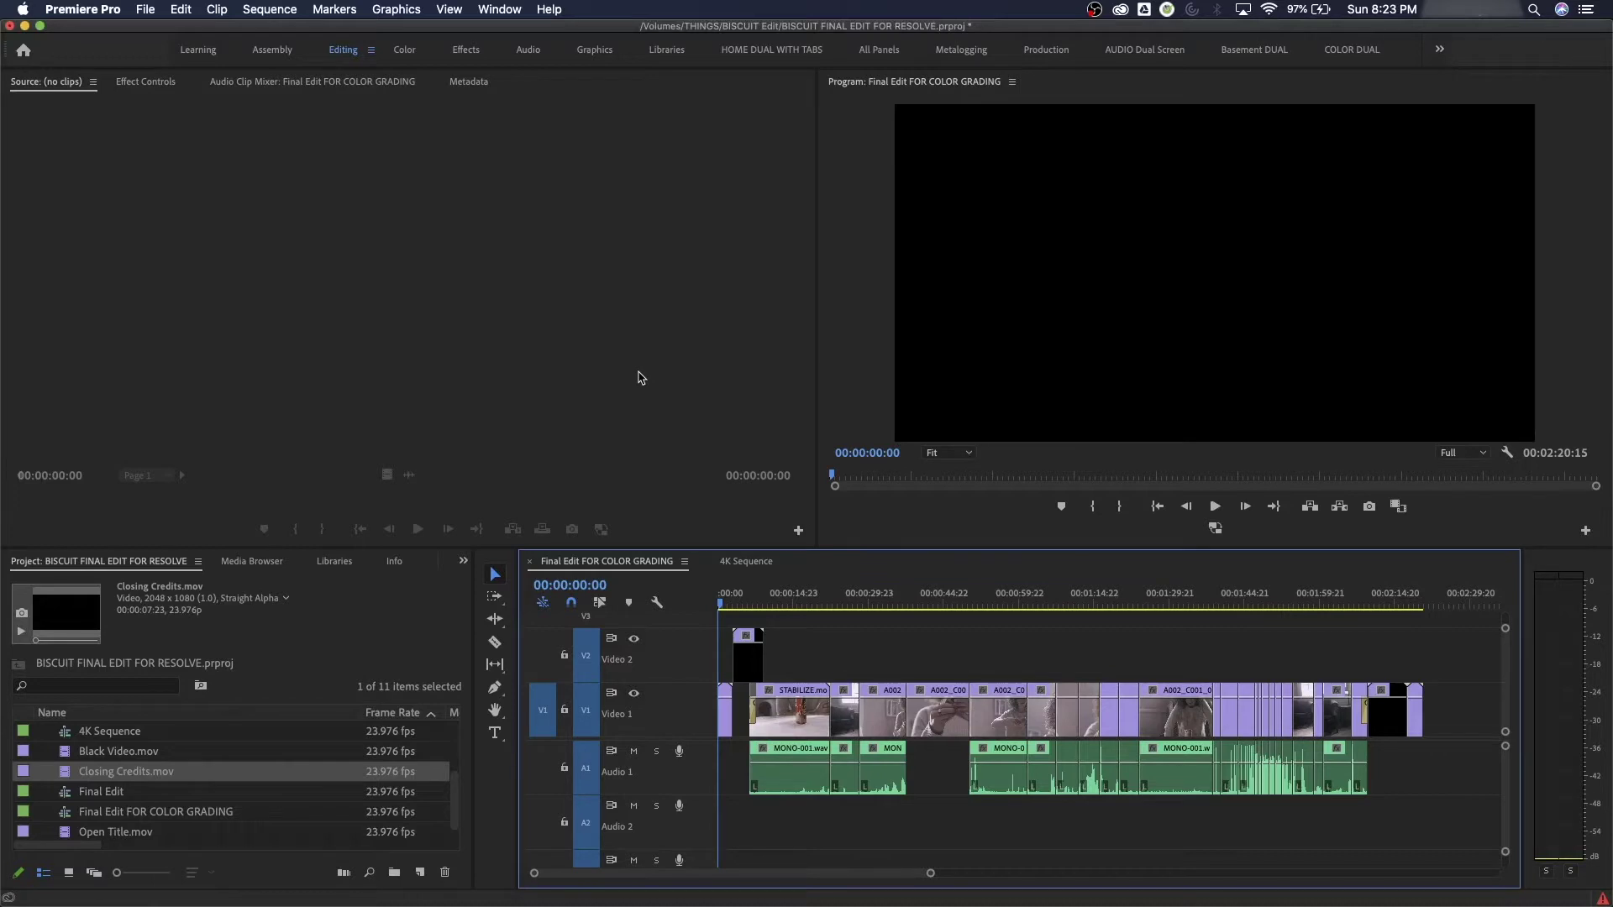
Save the Premiere project and quit Calculator
key("super+q")
left_click(929, 485)
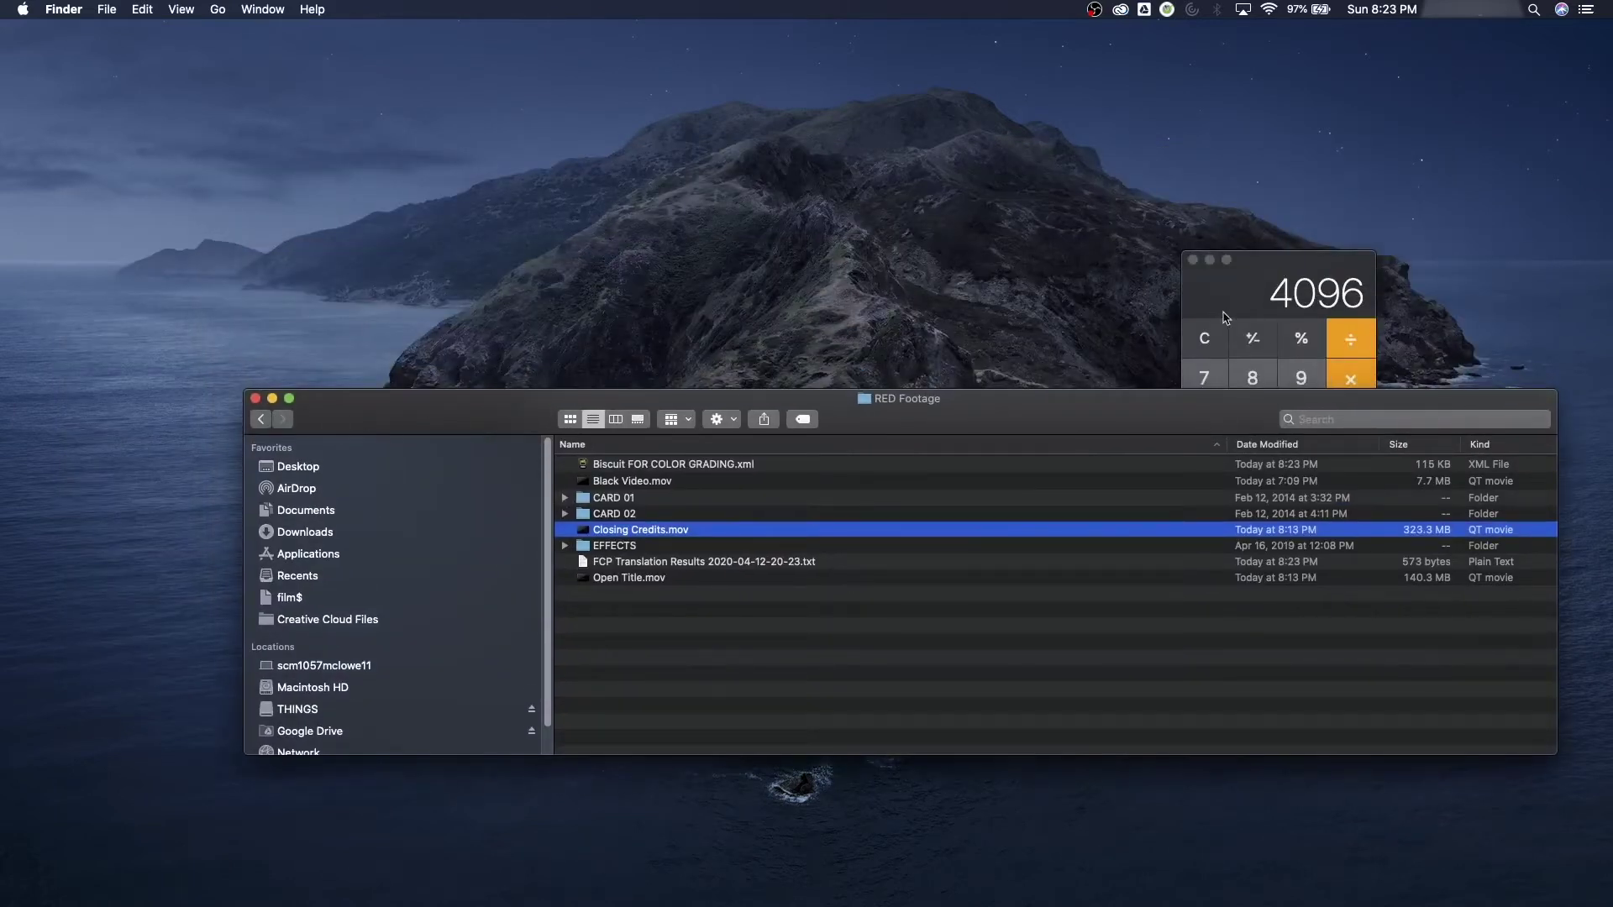
left_click(1226, 318)
key("super+q")
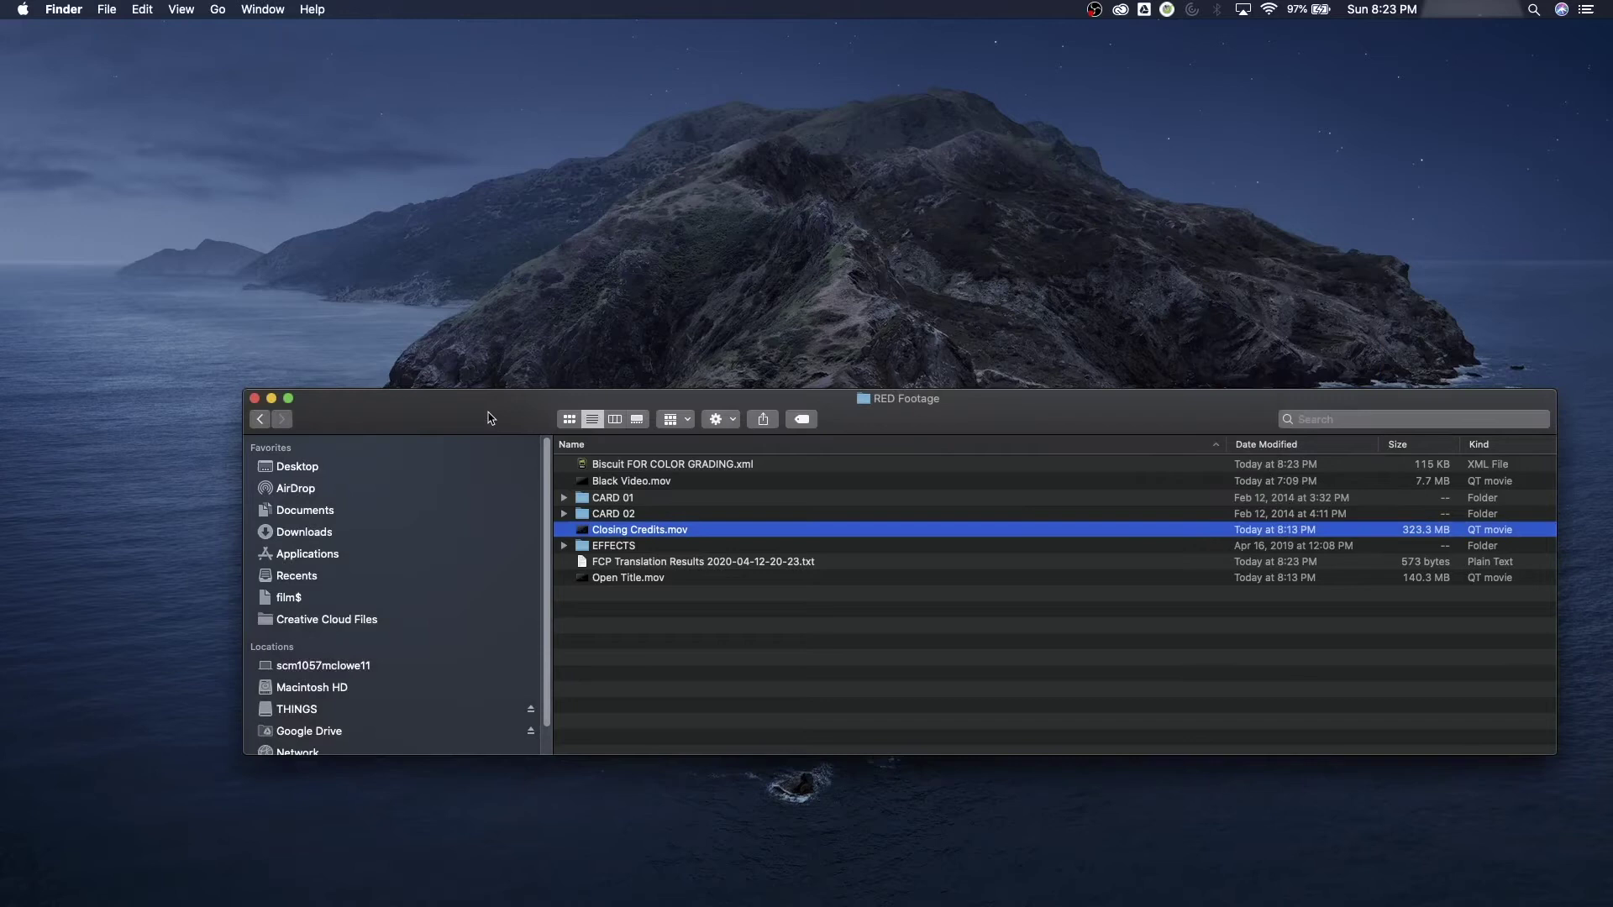
Launch DaVinci Resolve by searching 'resol' in Spotlight
left_click_drag(491, 418, 494, 380)
key("super+space")
type("resol")
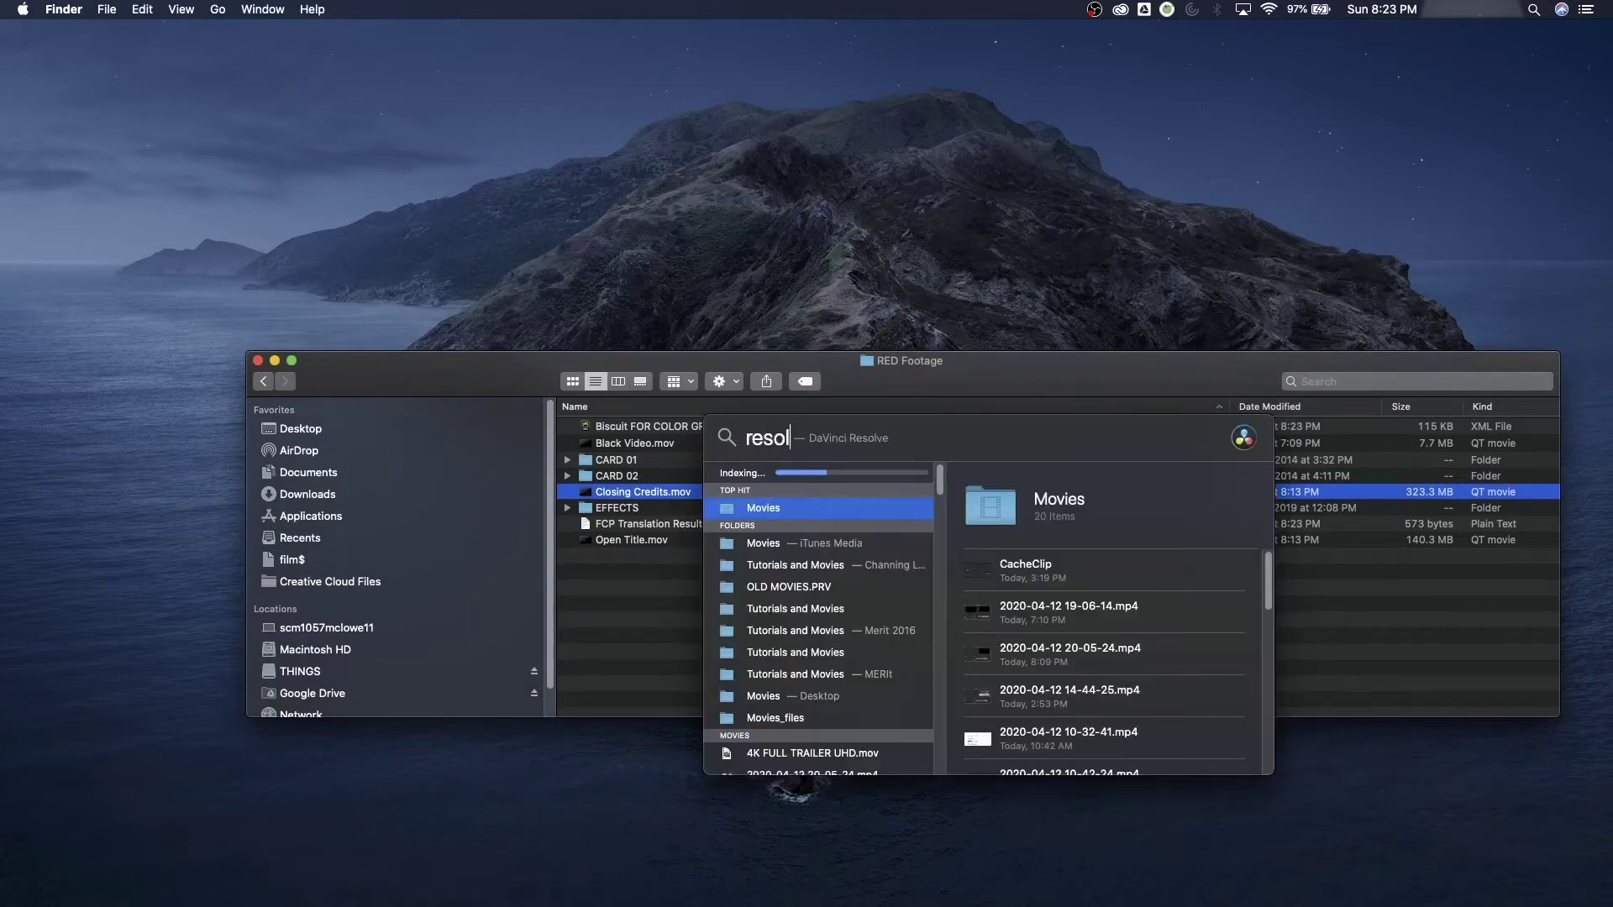
key("Return")
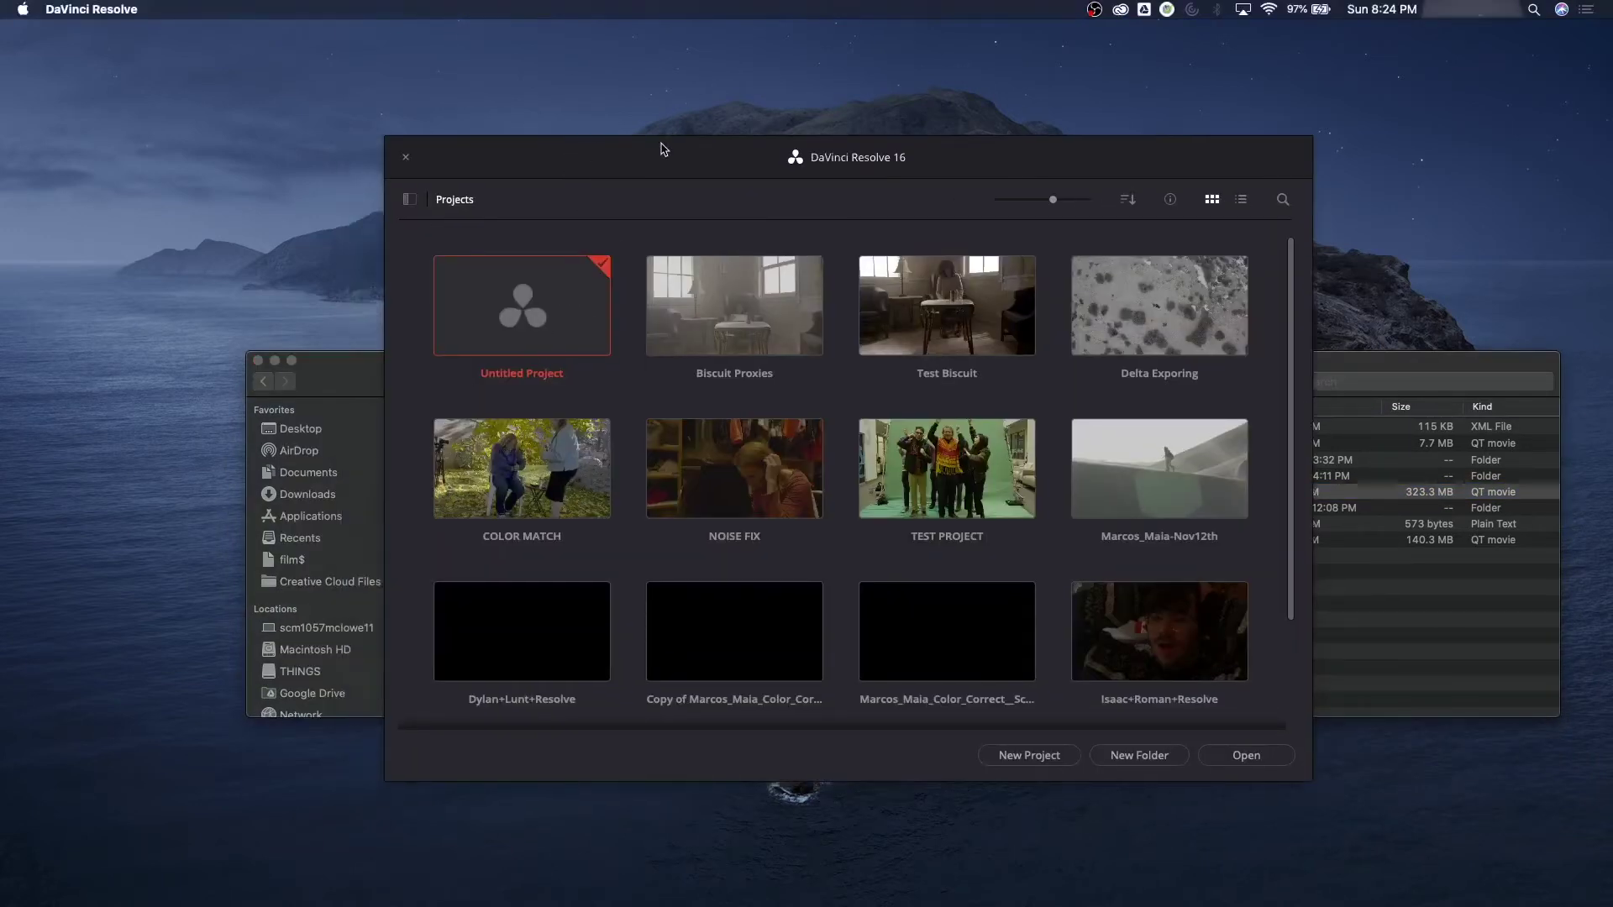
Save the Untitled Project under the new name 'BiSCUIT COLOR GRADE' in the project manager
left_click_drag(664, 149, 715, 142)
right_click(572, 296)
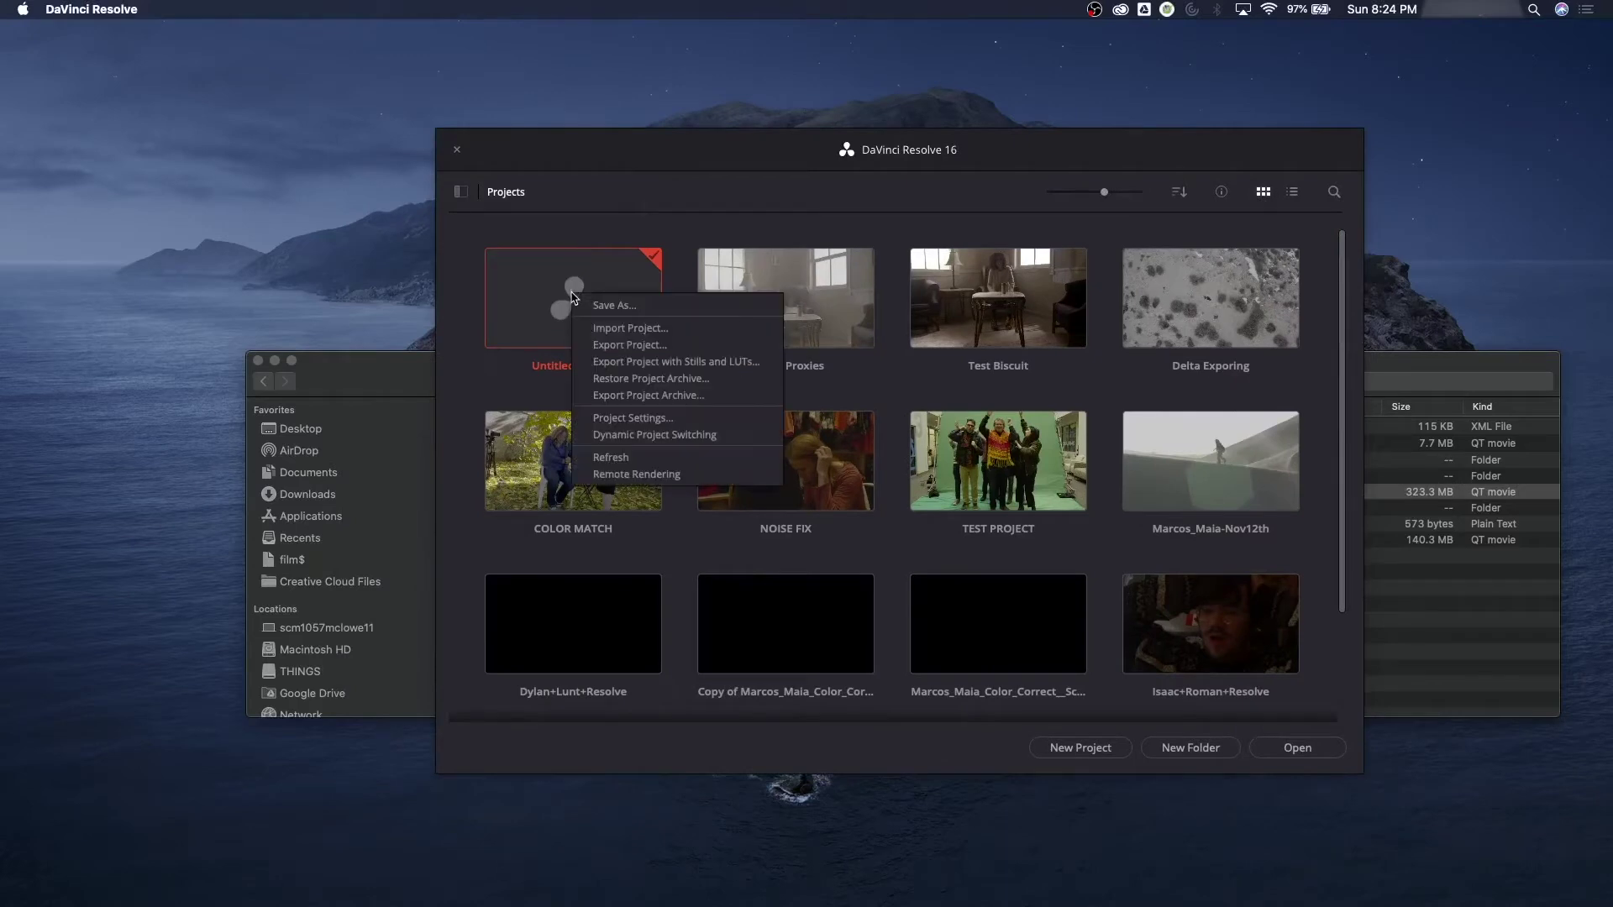
left_click(603, 306)
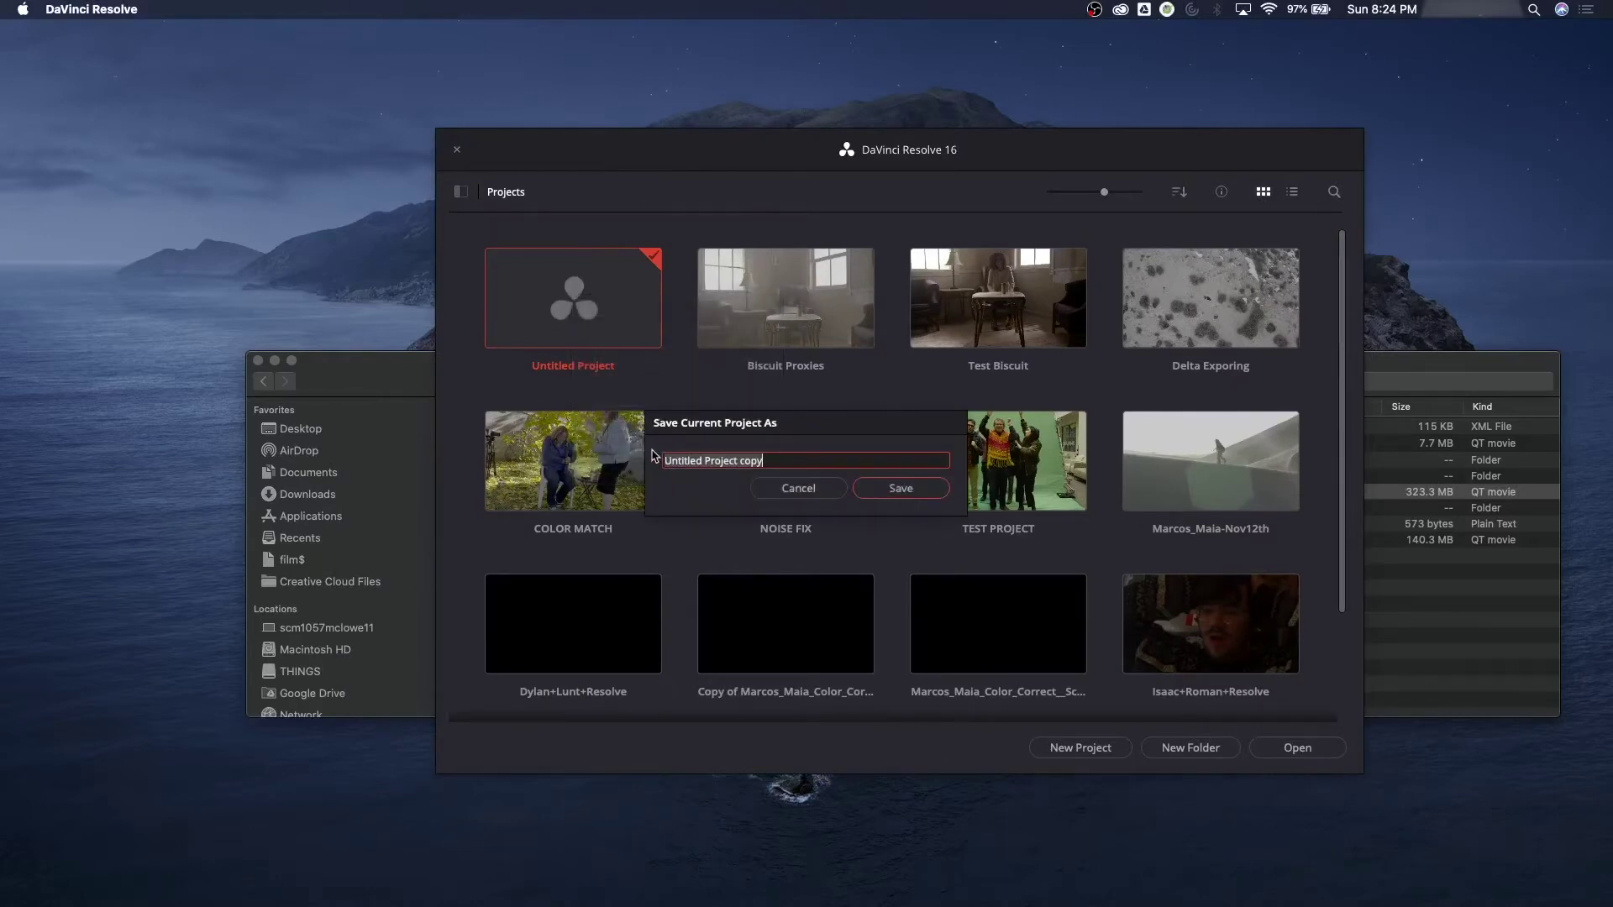
type("BiSCUIT COLOR GRADE")
key("Return")
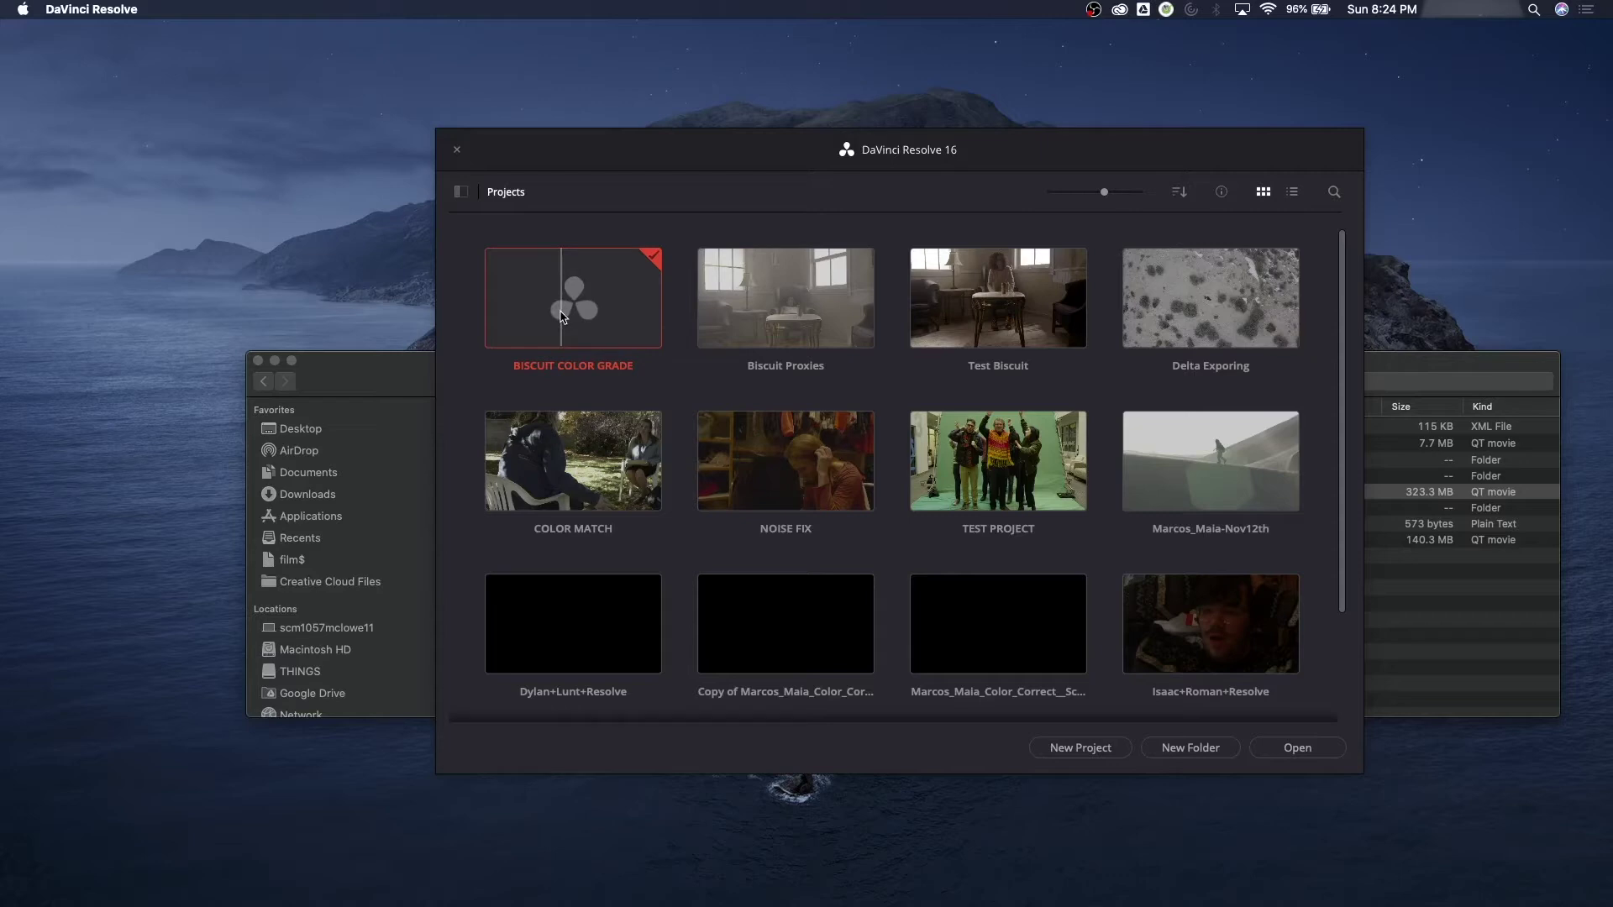
right_click(561, 316)
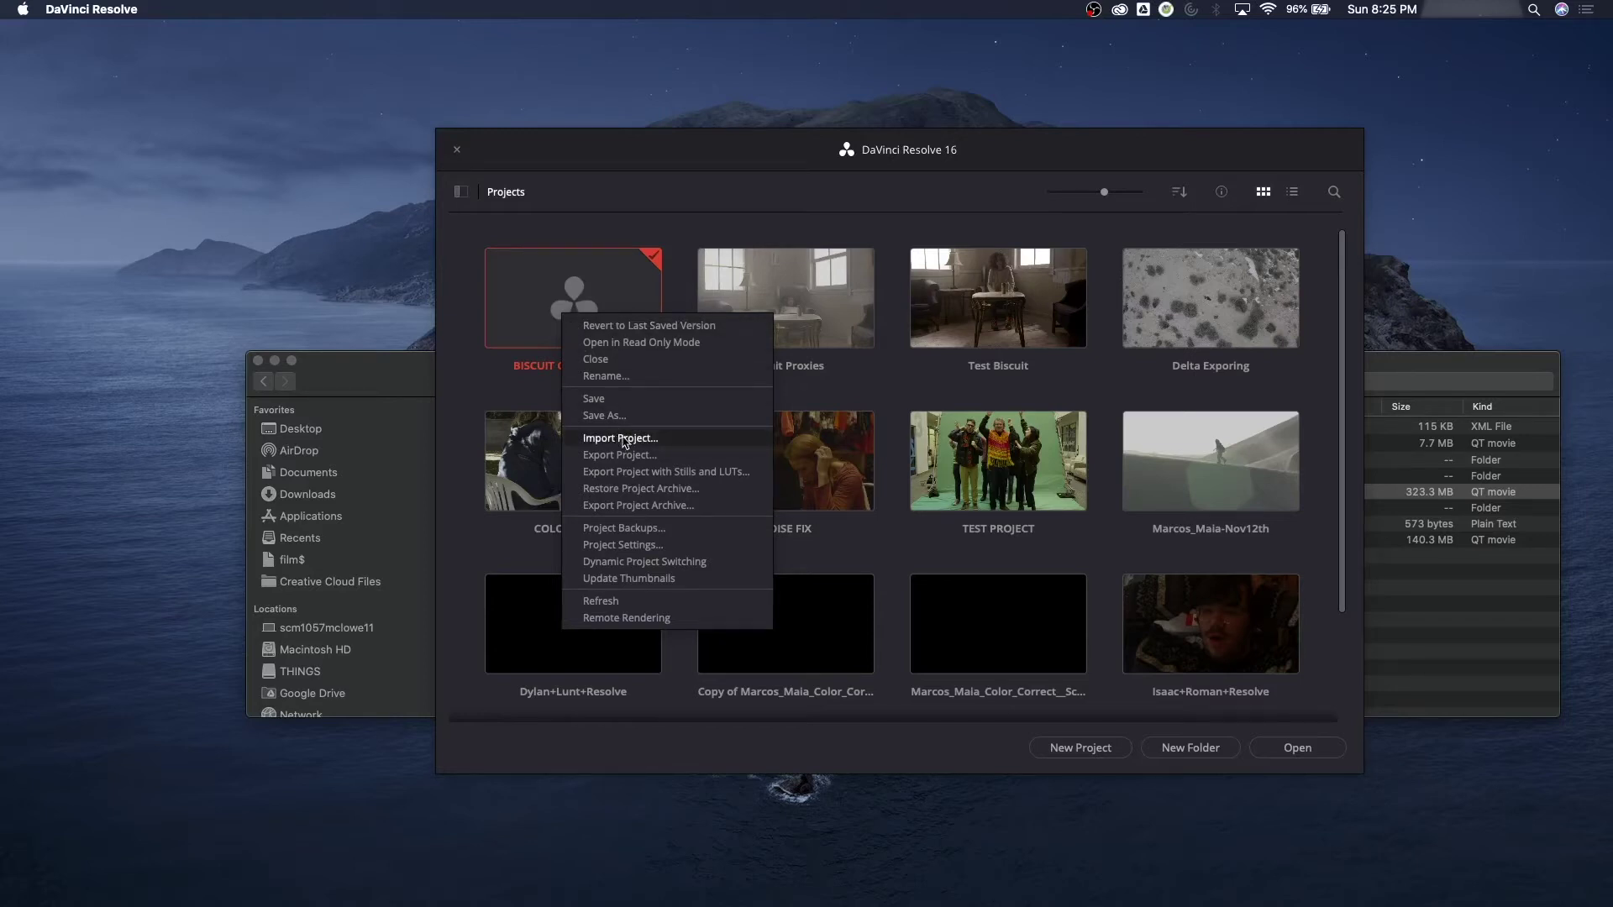
In Project Settings, set timeline resolution 2048 x 1080 DCI and frame rate 23.976, then save
left_click(642, 551)
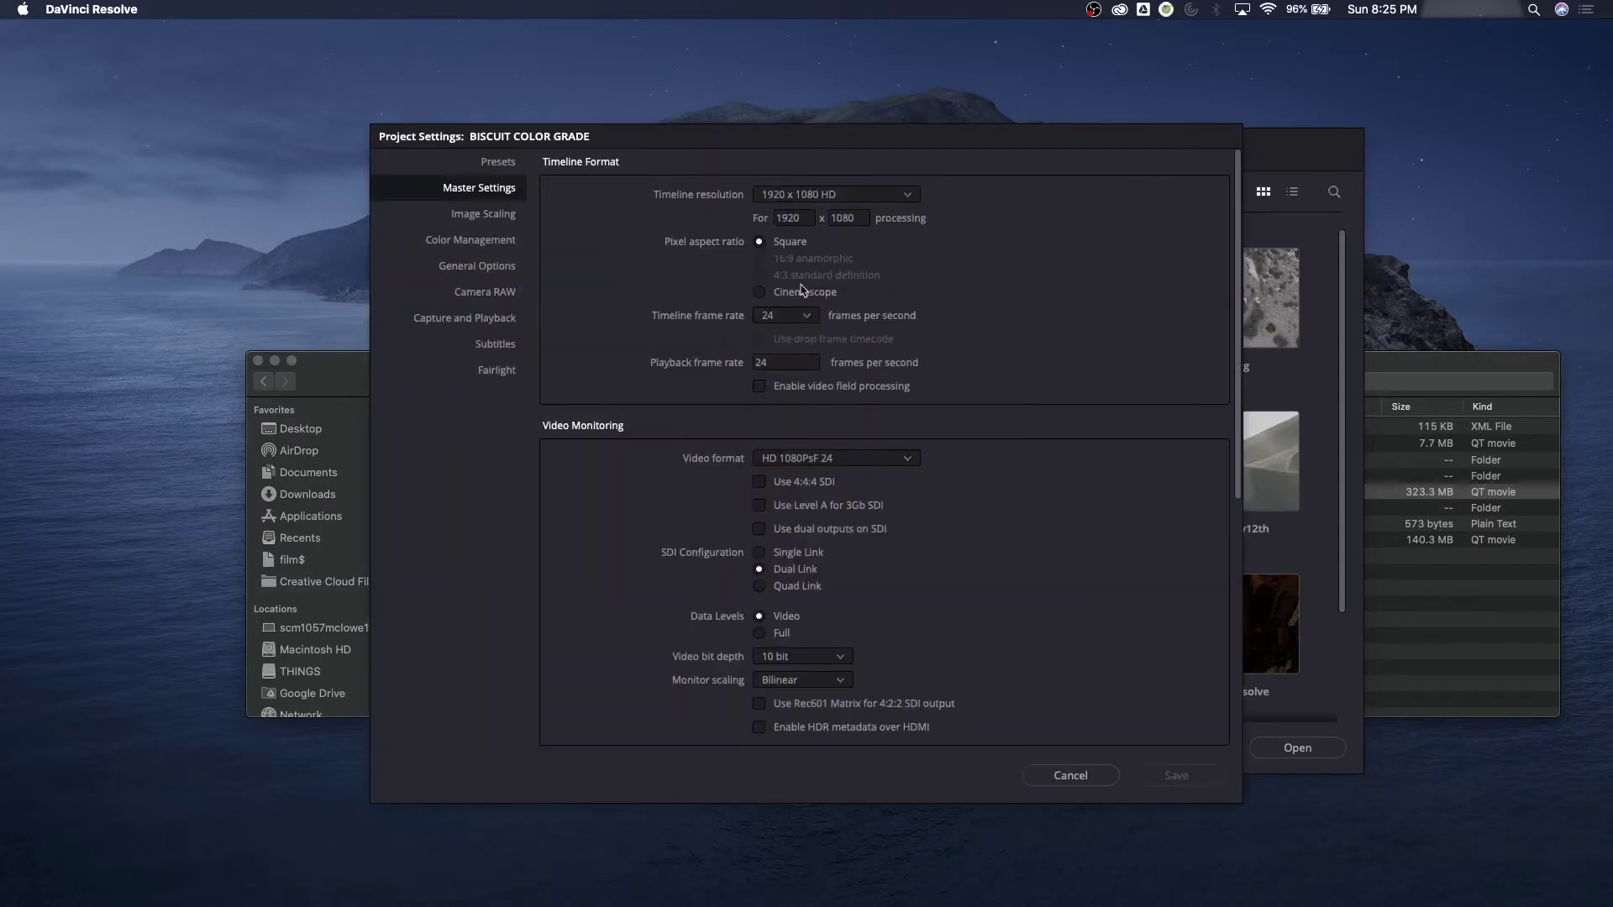
left_click(820, 197)
scroll(832, 277, "down", 5)
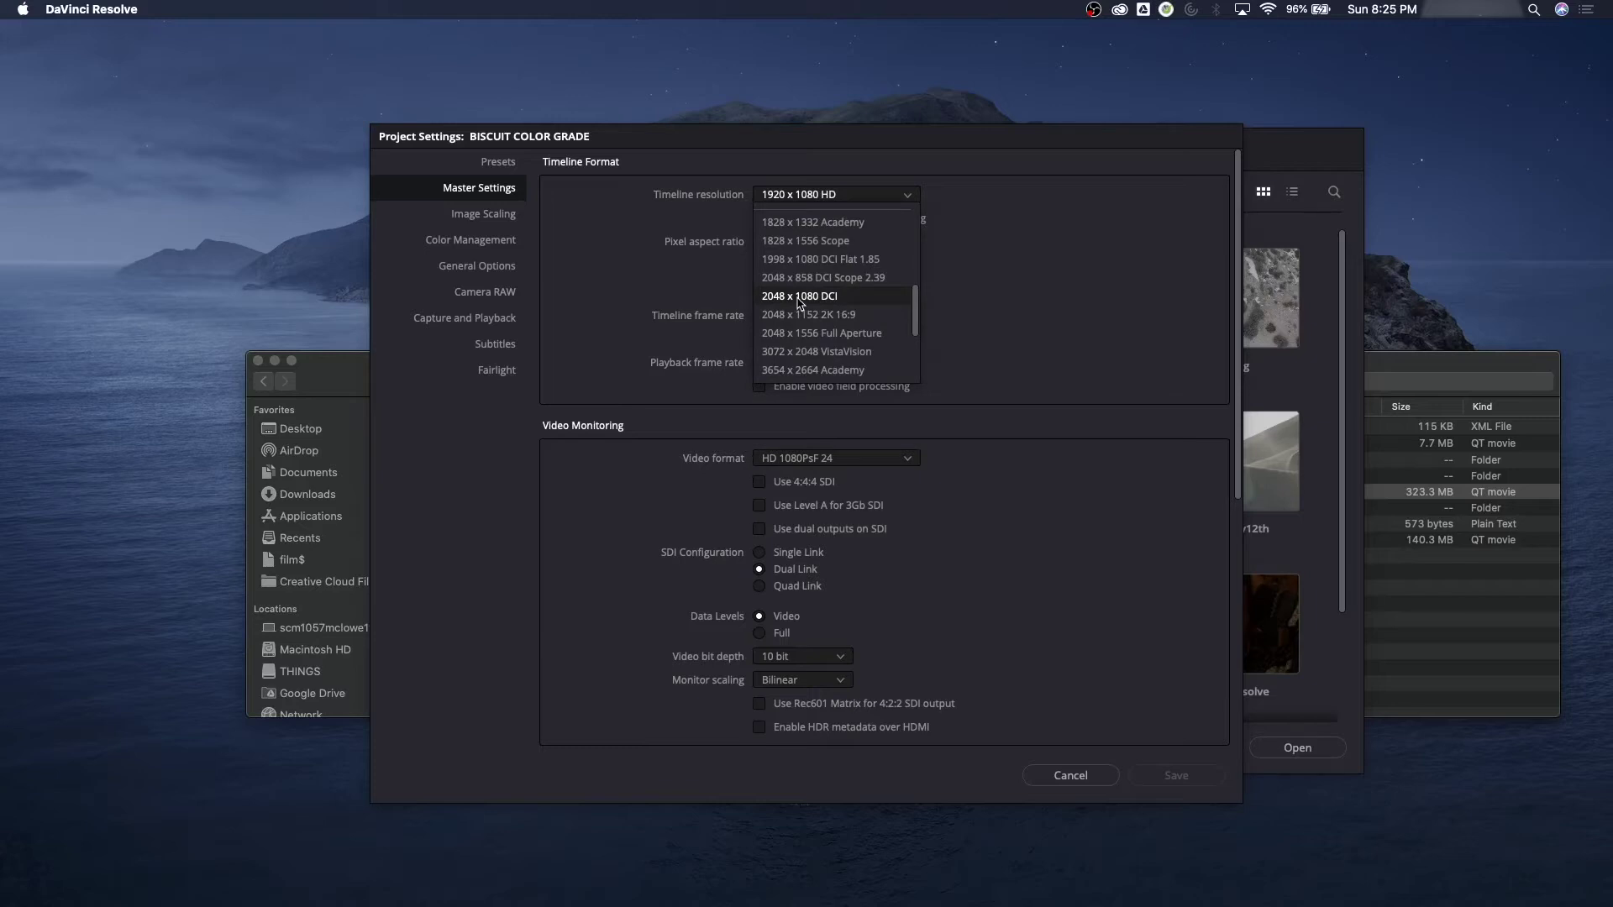
left_click(798, 298)
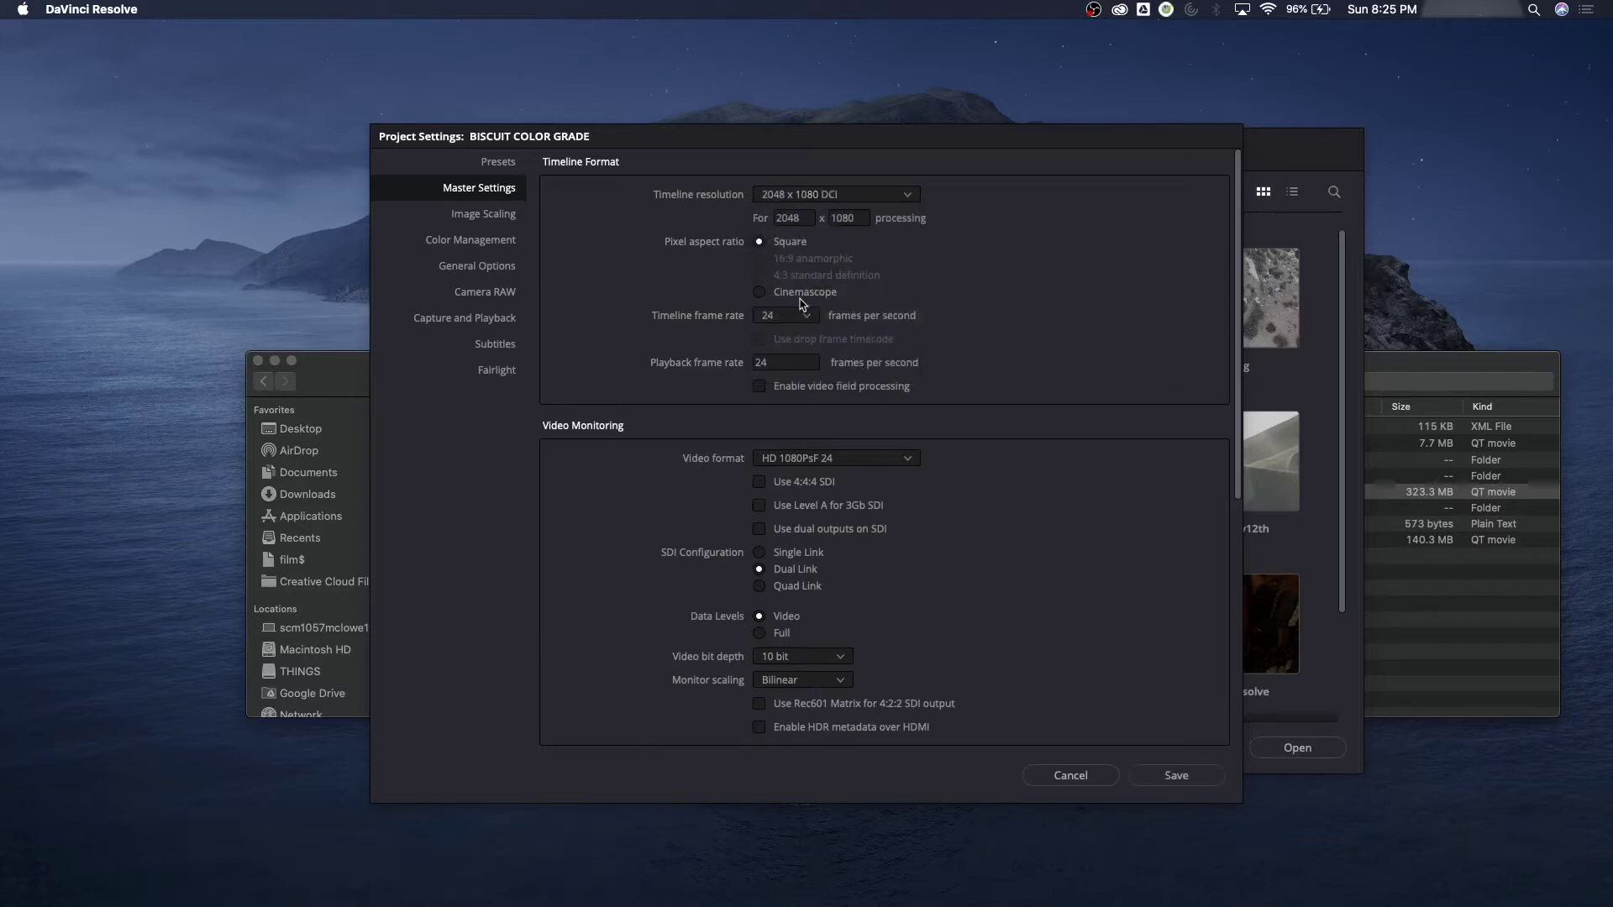
left_click(812, 317)
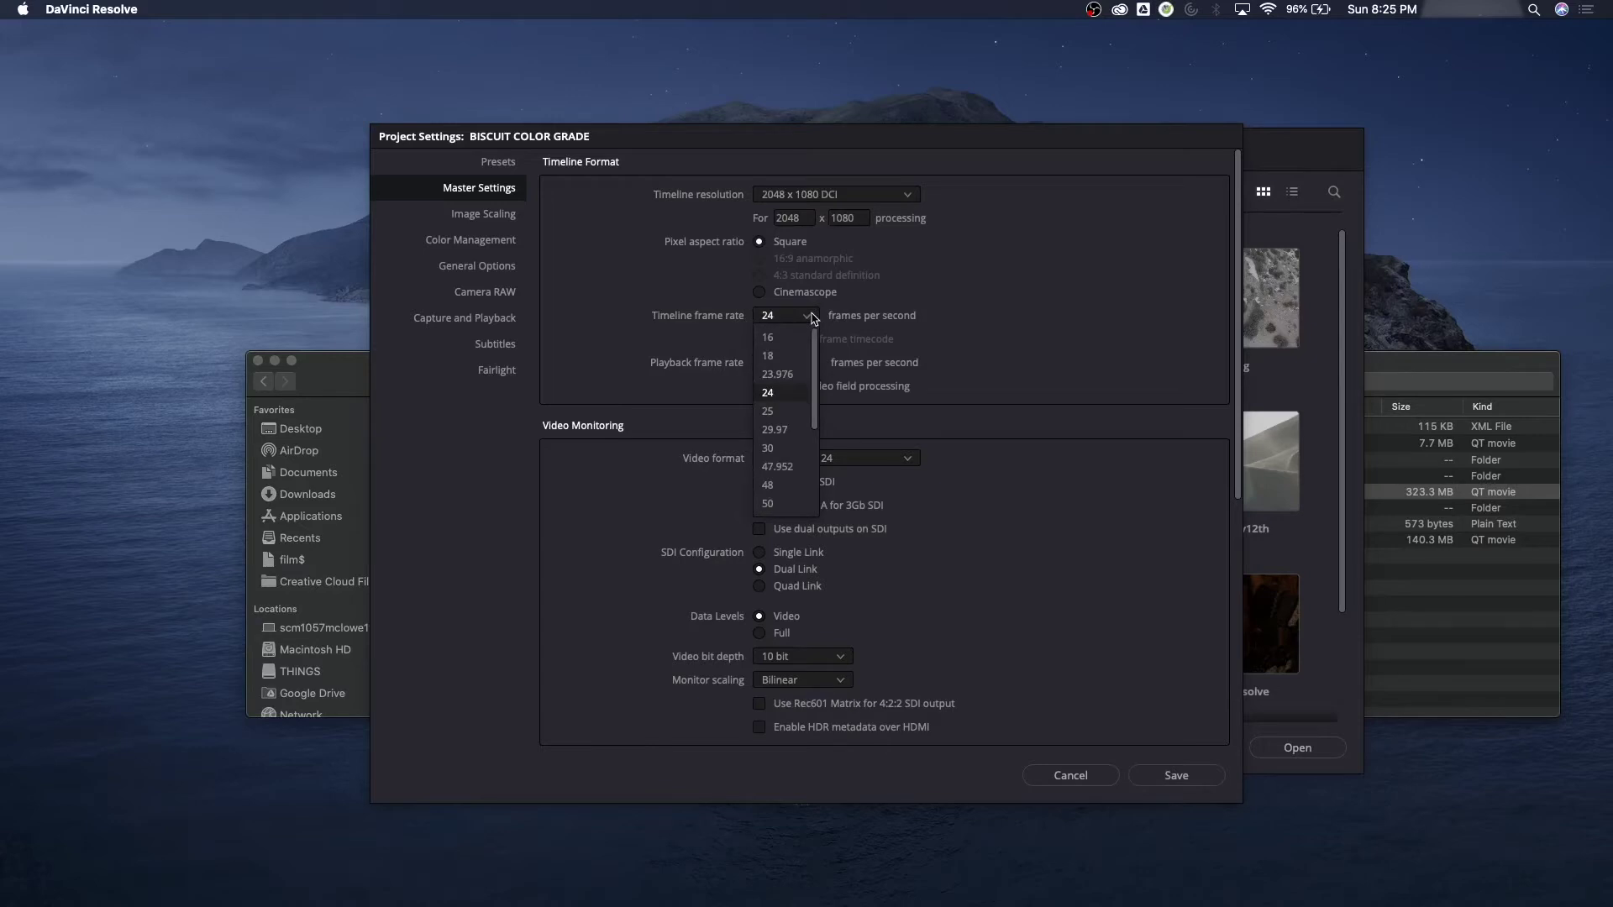
left_click(798, 374)
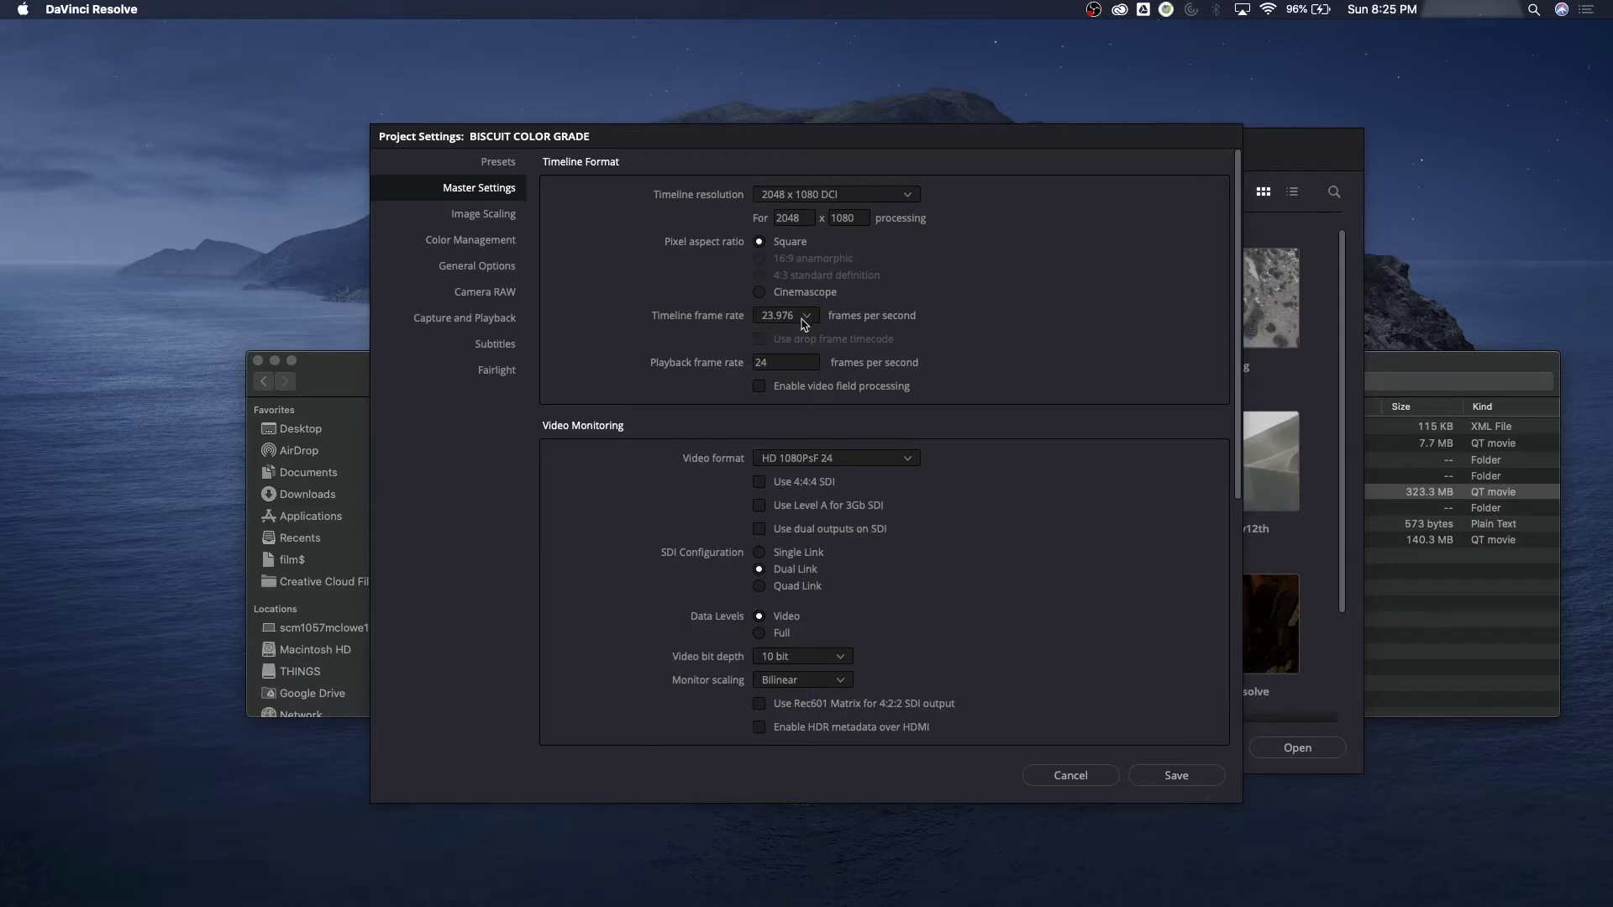
left_click(1175, 777)
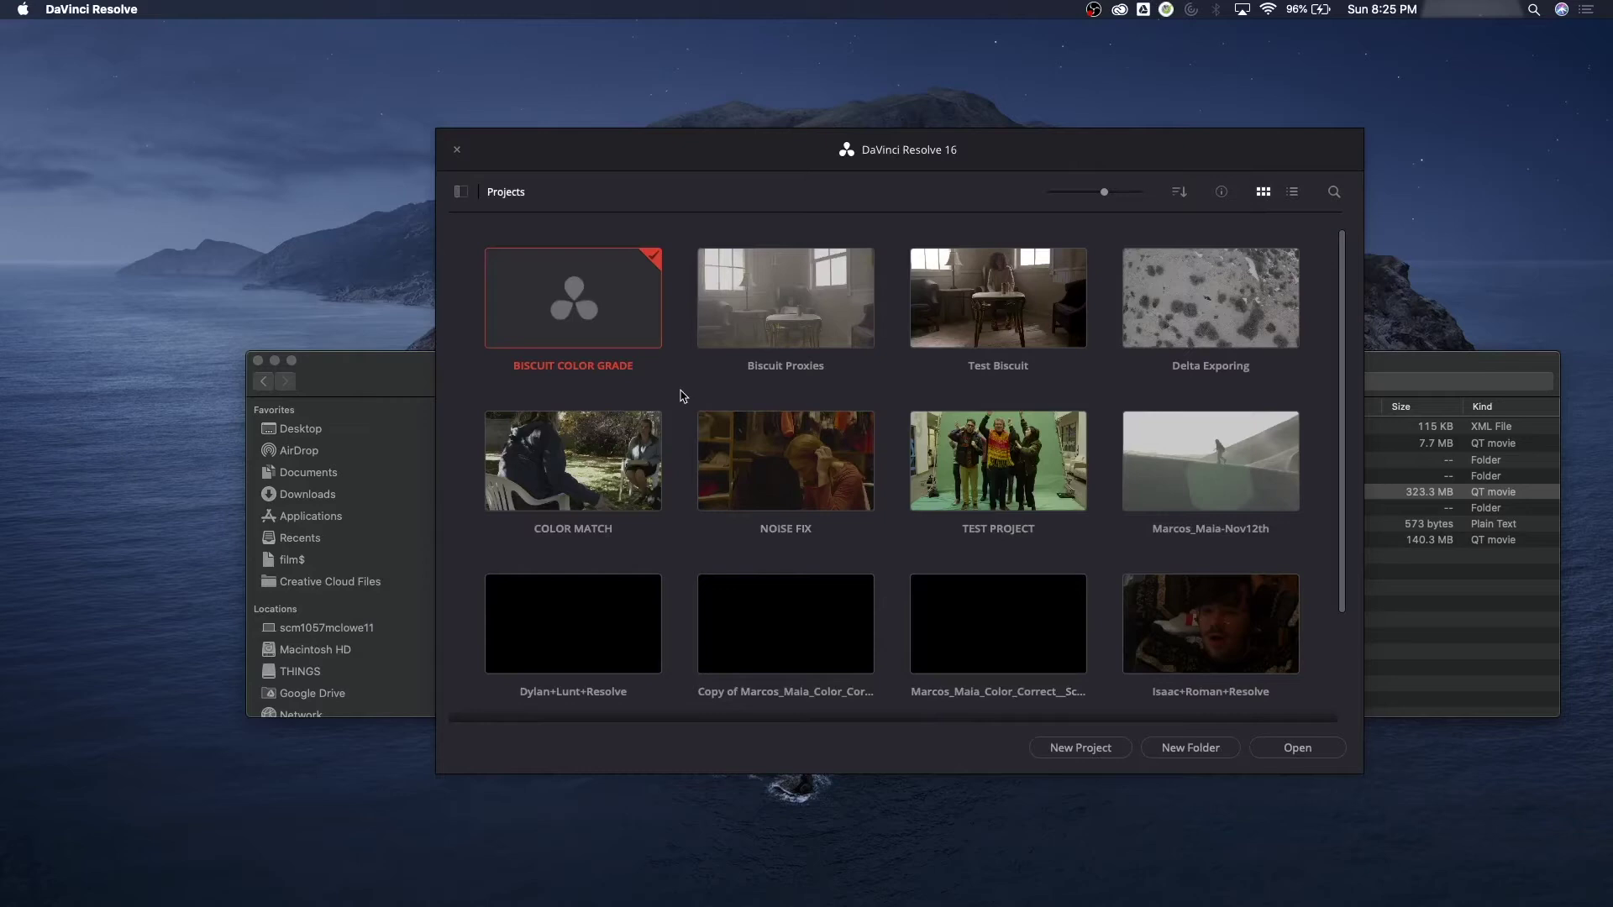
Open the BISCUIT COLOR GRADE project and browse Media Storage to THINGS > BISCUIT Edit > RED Footage
double_click(596, 307)
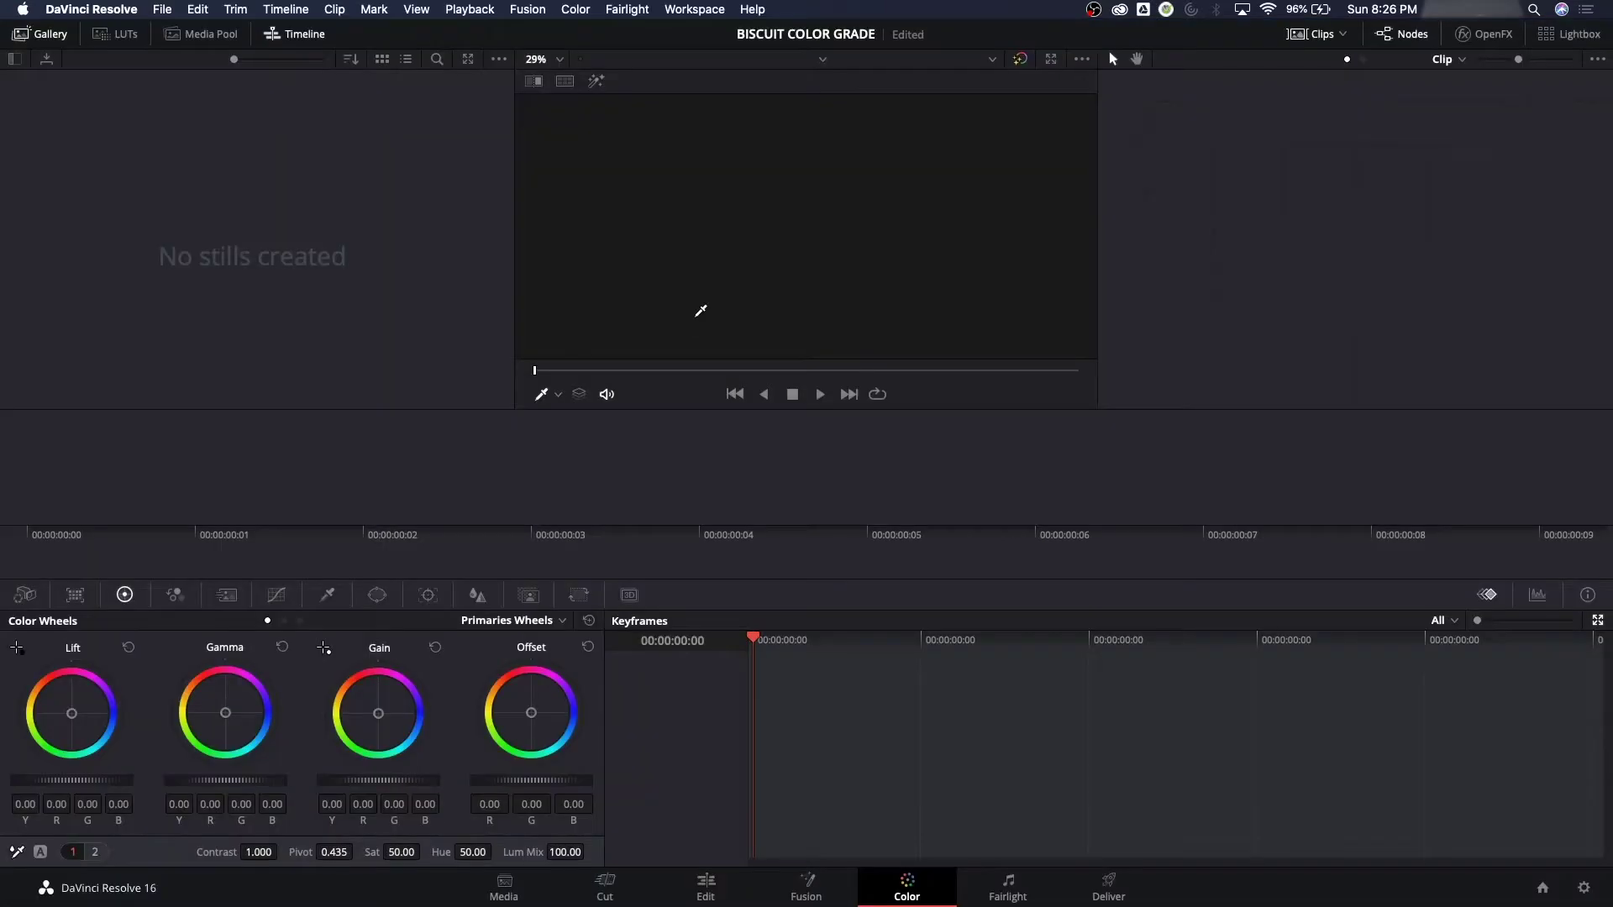
left_click(502, 889)
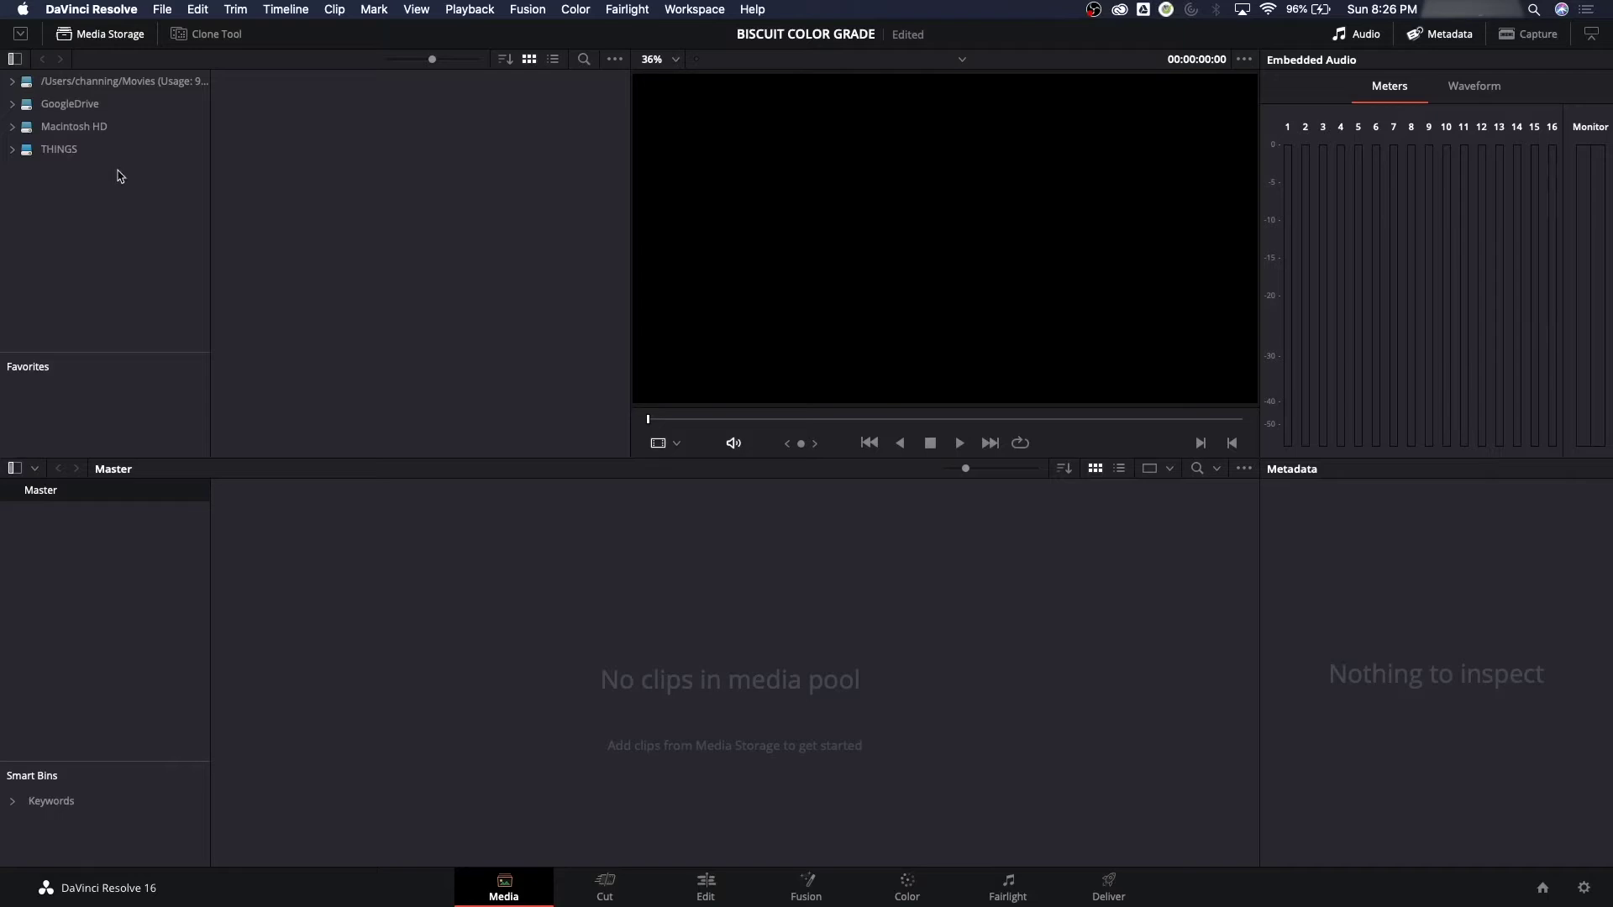
left_click(13, 149)
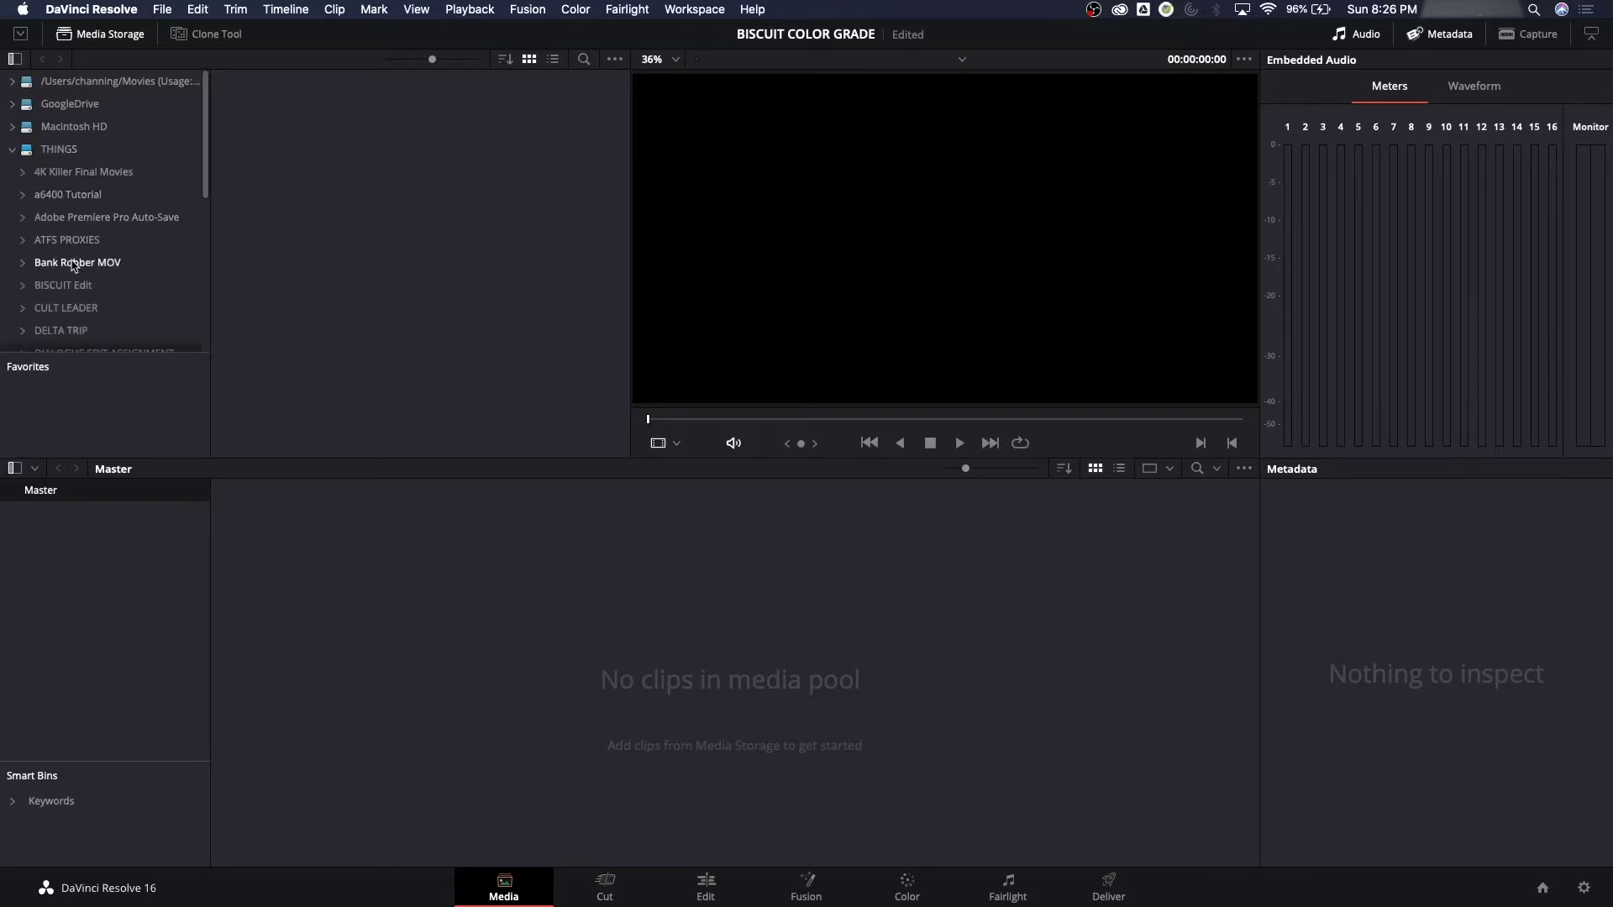
left_click(84, 286)
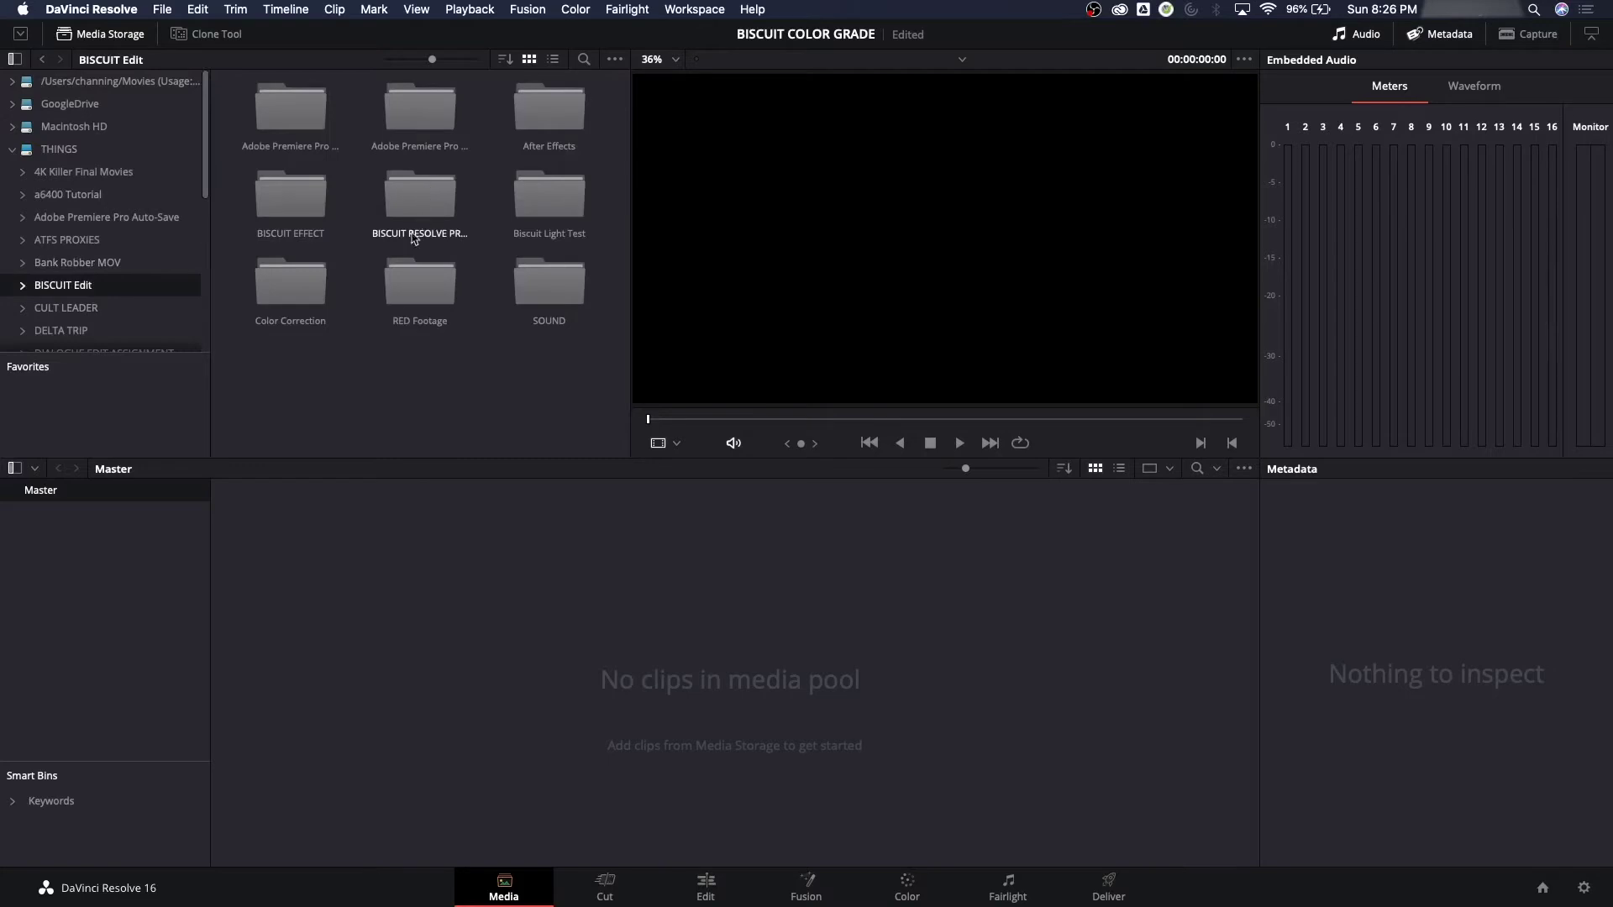
double_click(424, 286)
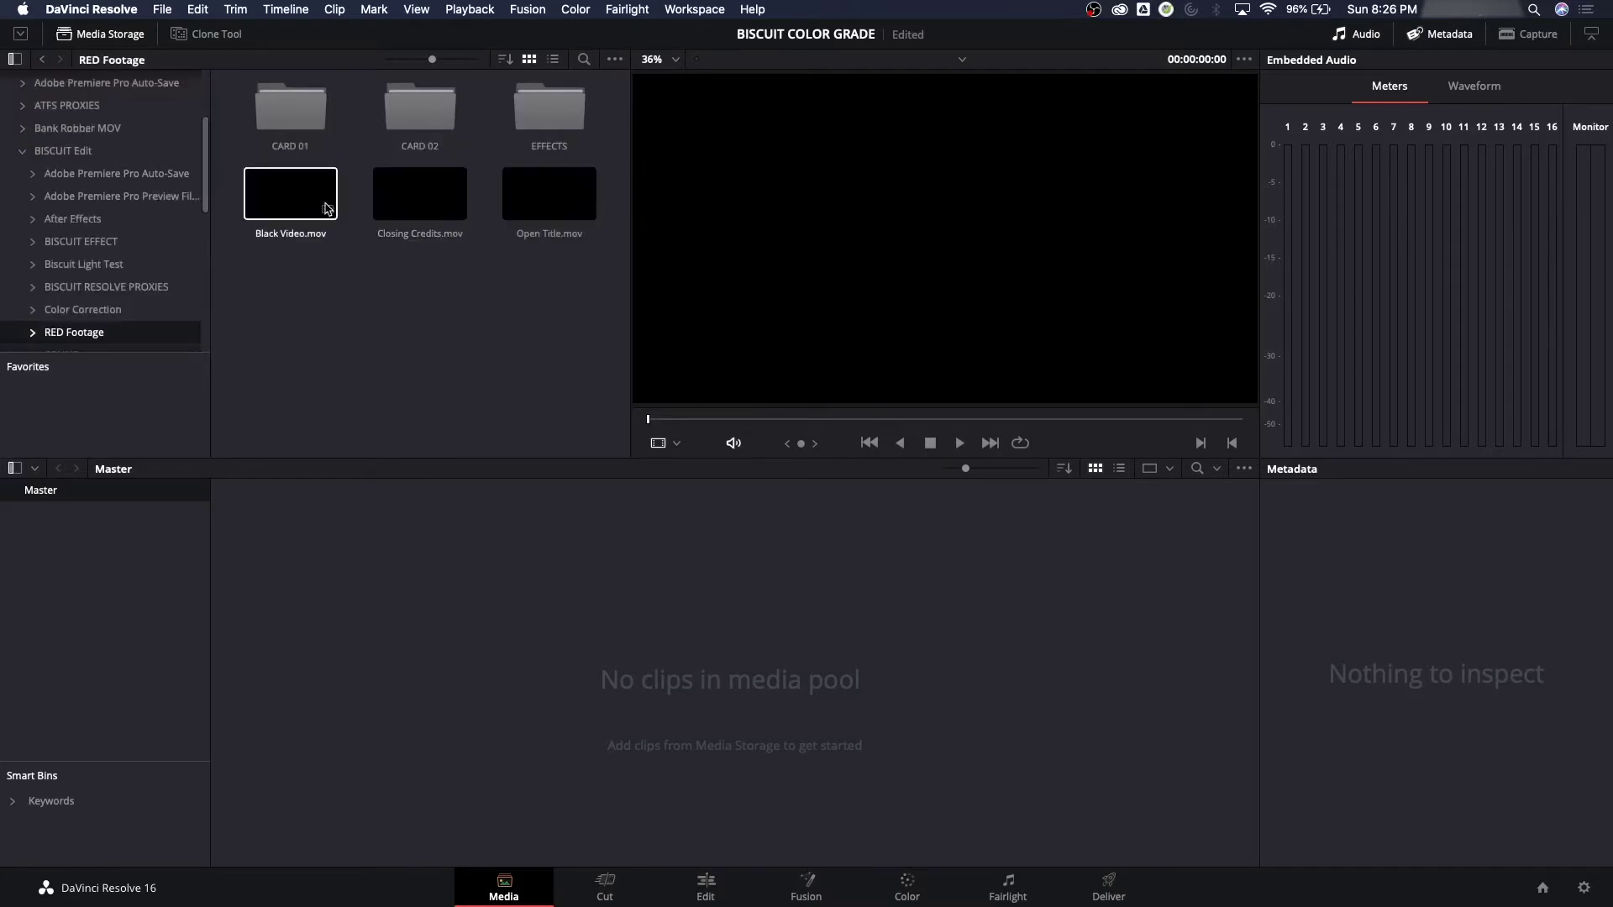
Add CARD 01, CARD 02, EFFECTS and the three .mov clips to the media pool
left_click_drag(290, 109, 101, 496)
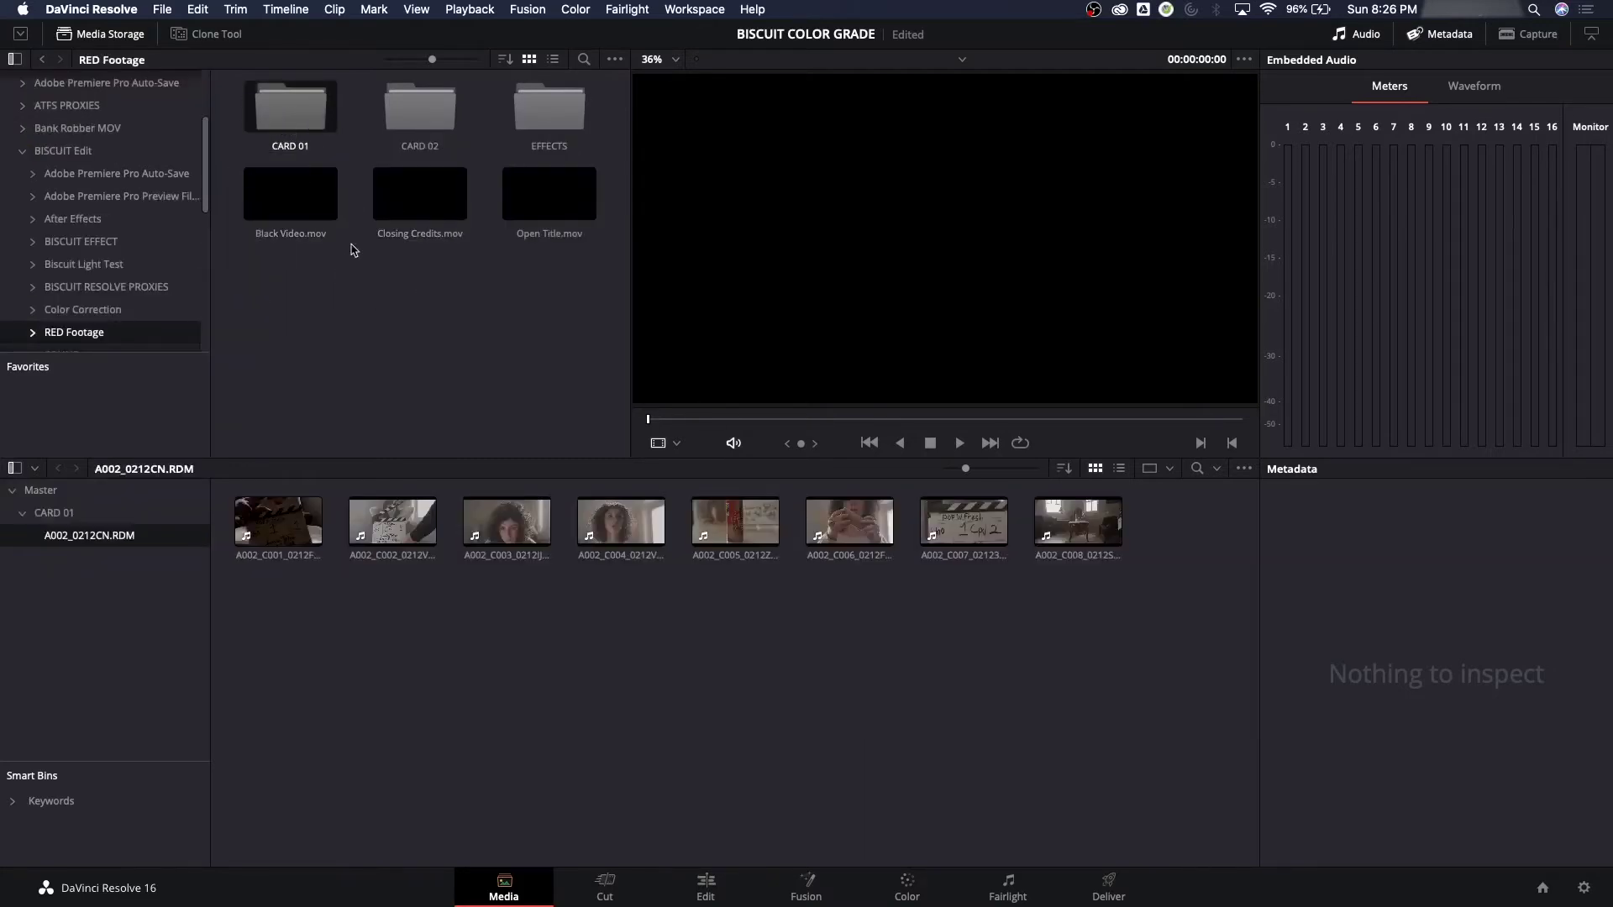
left_click_drag(413, 122, 145, 603)
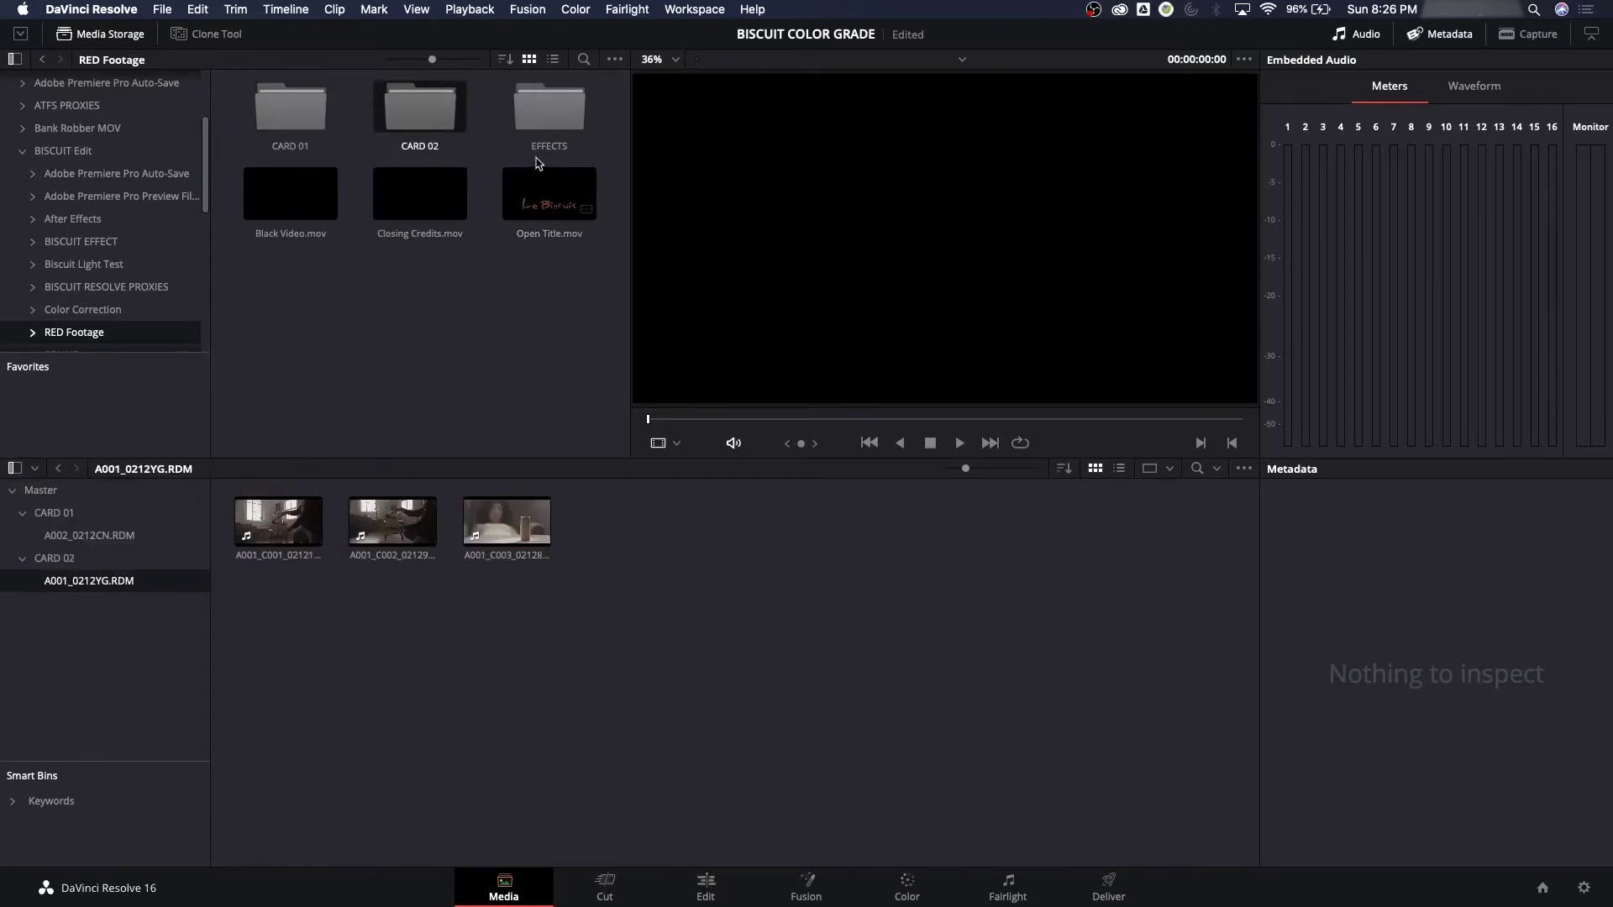
left_click_drag(539, 163, 126, 601)
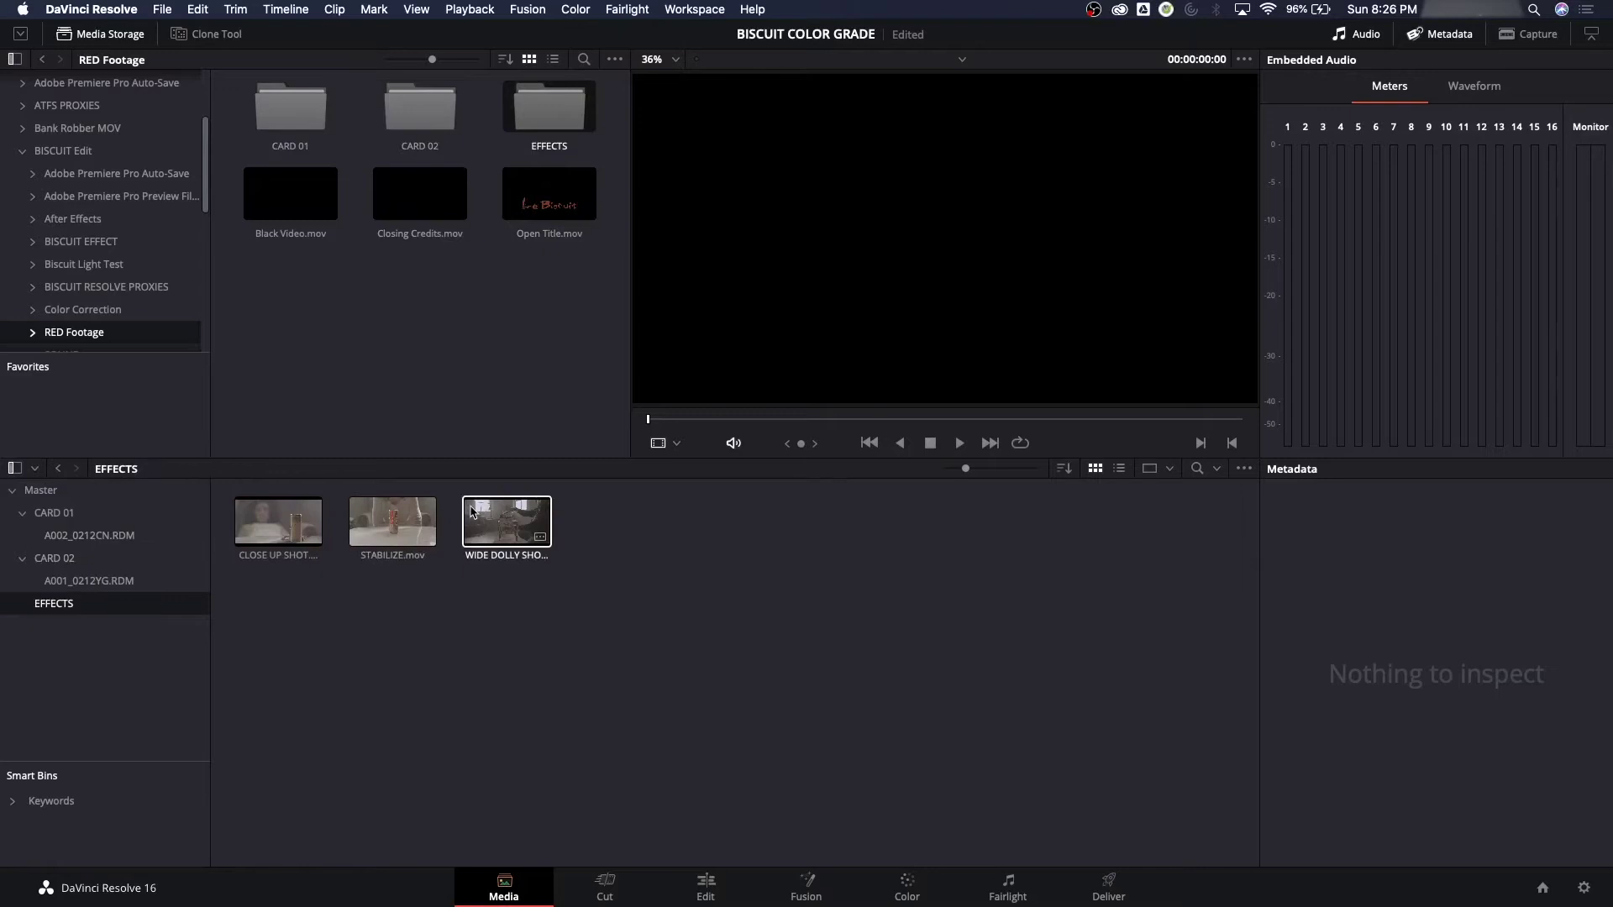
left_click(296, 280)
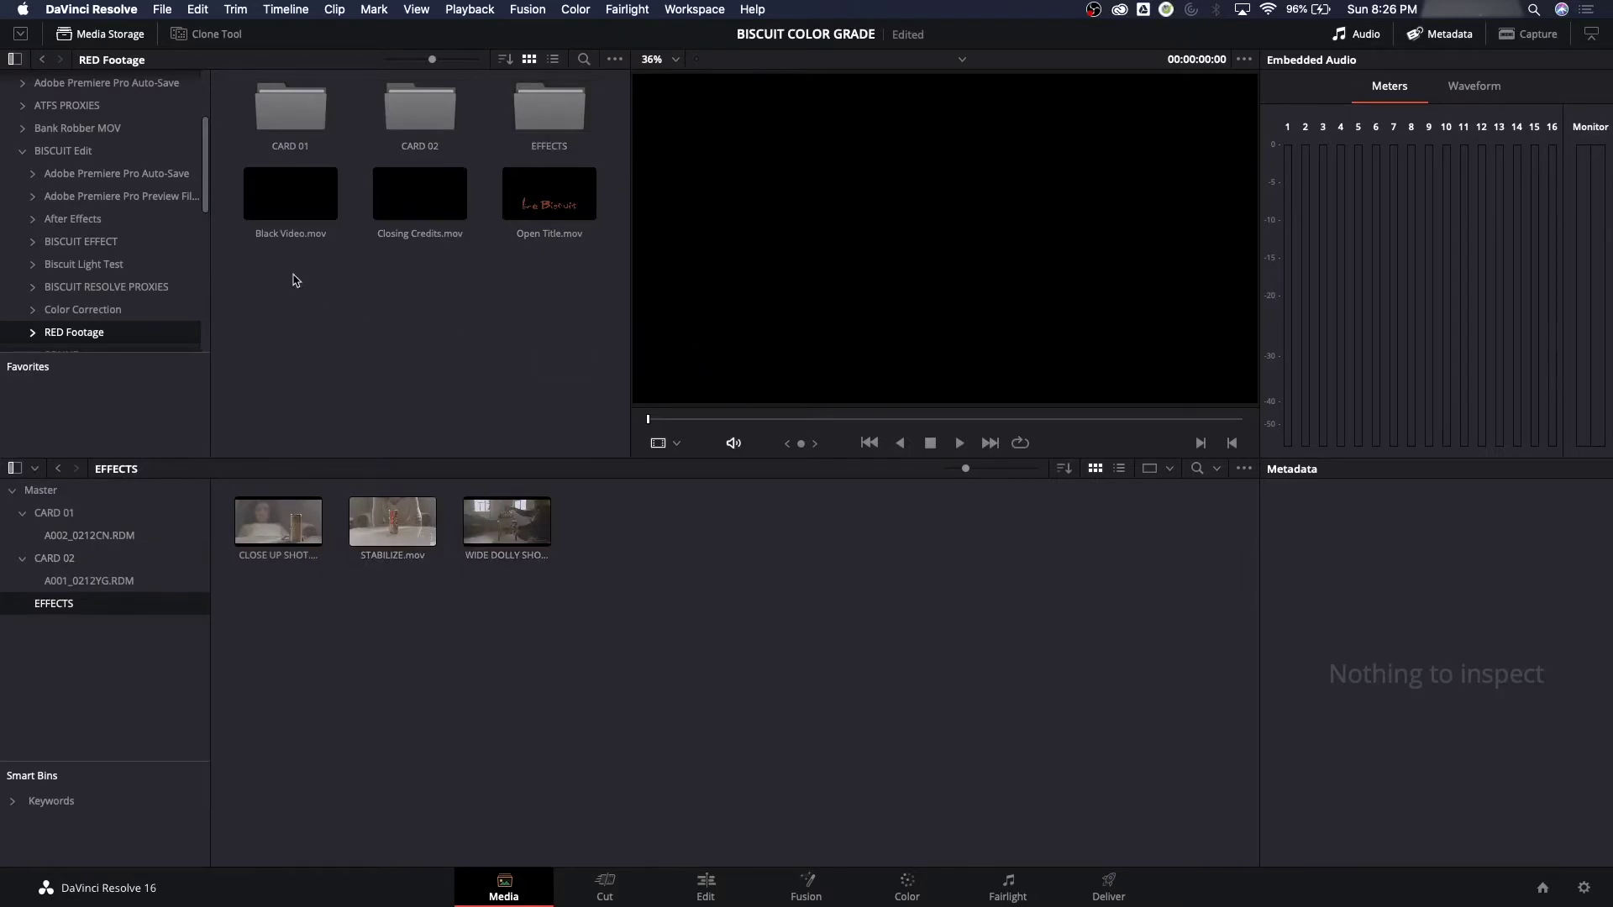
left_click_drag(296, 280, 557, 184)
left_click_drag(323, 210, 138, 685)
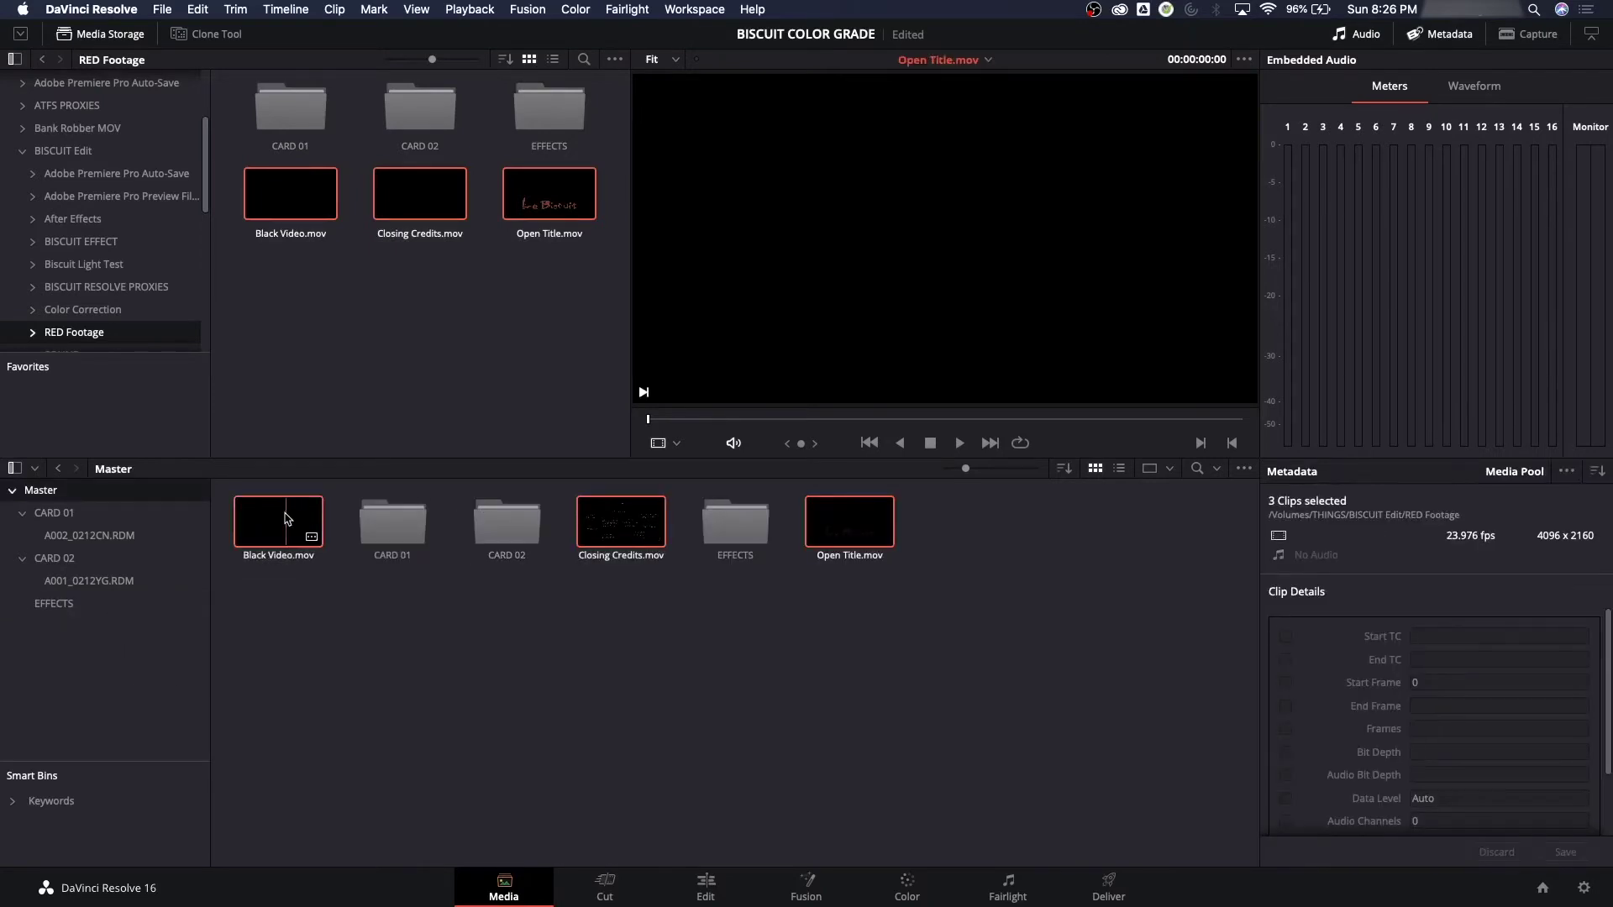
Create a new media pool bin named GENERATORS
right_click(60, 613)
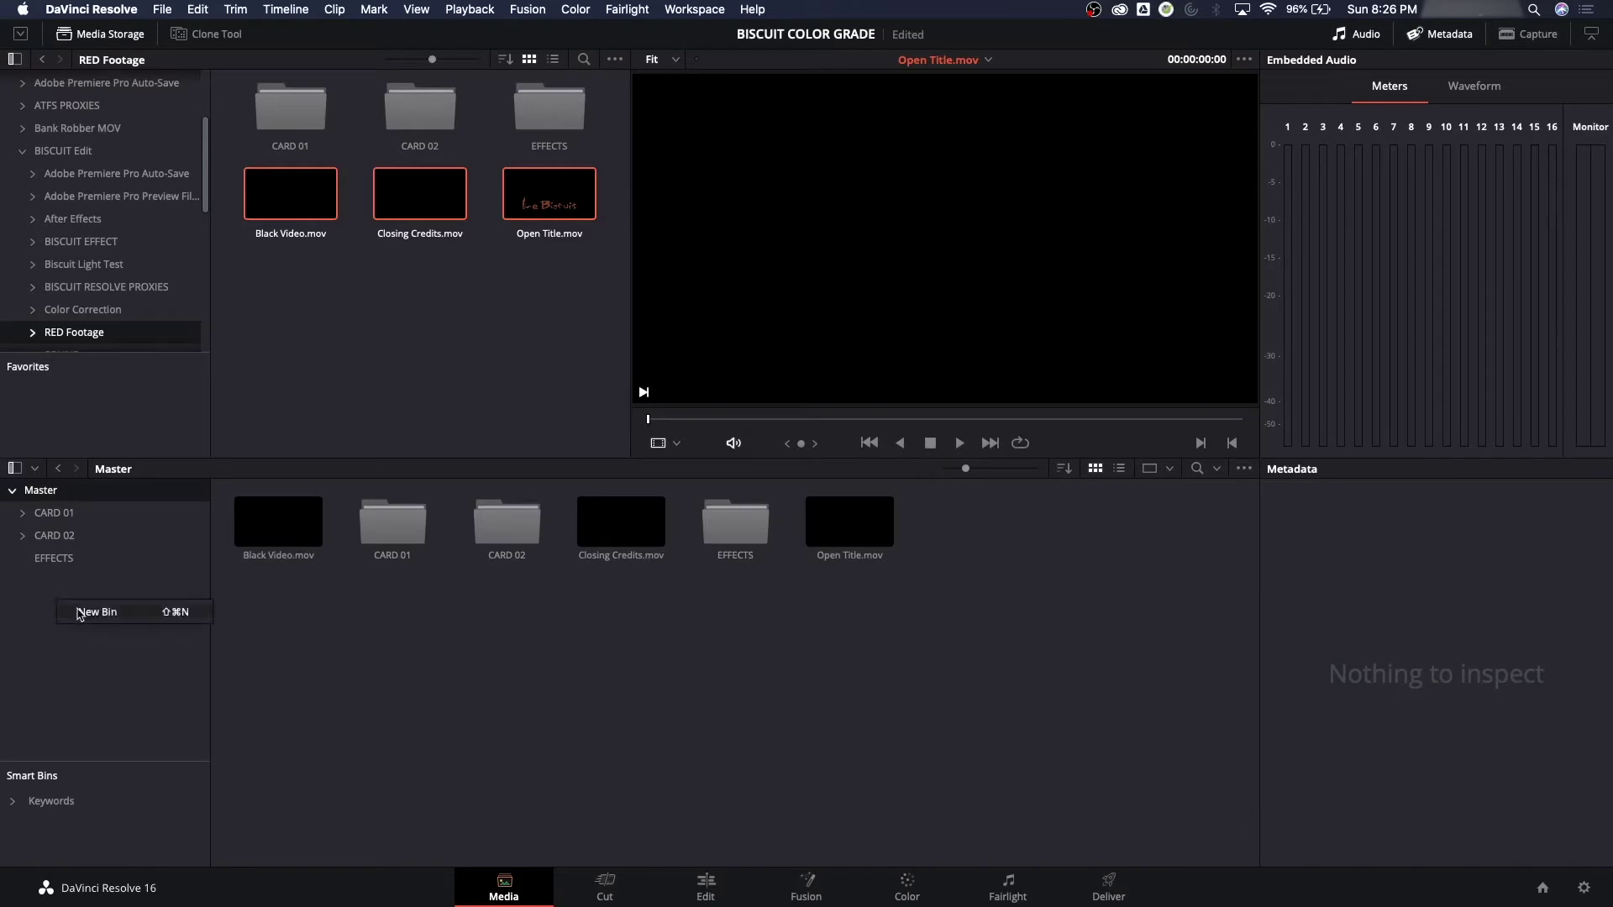
left_click(78, 611)
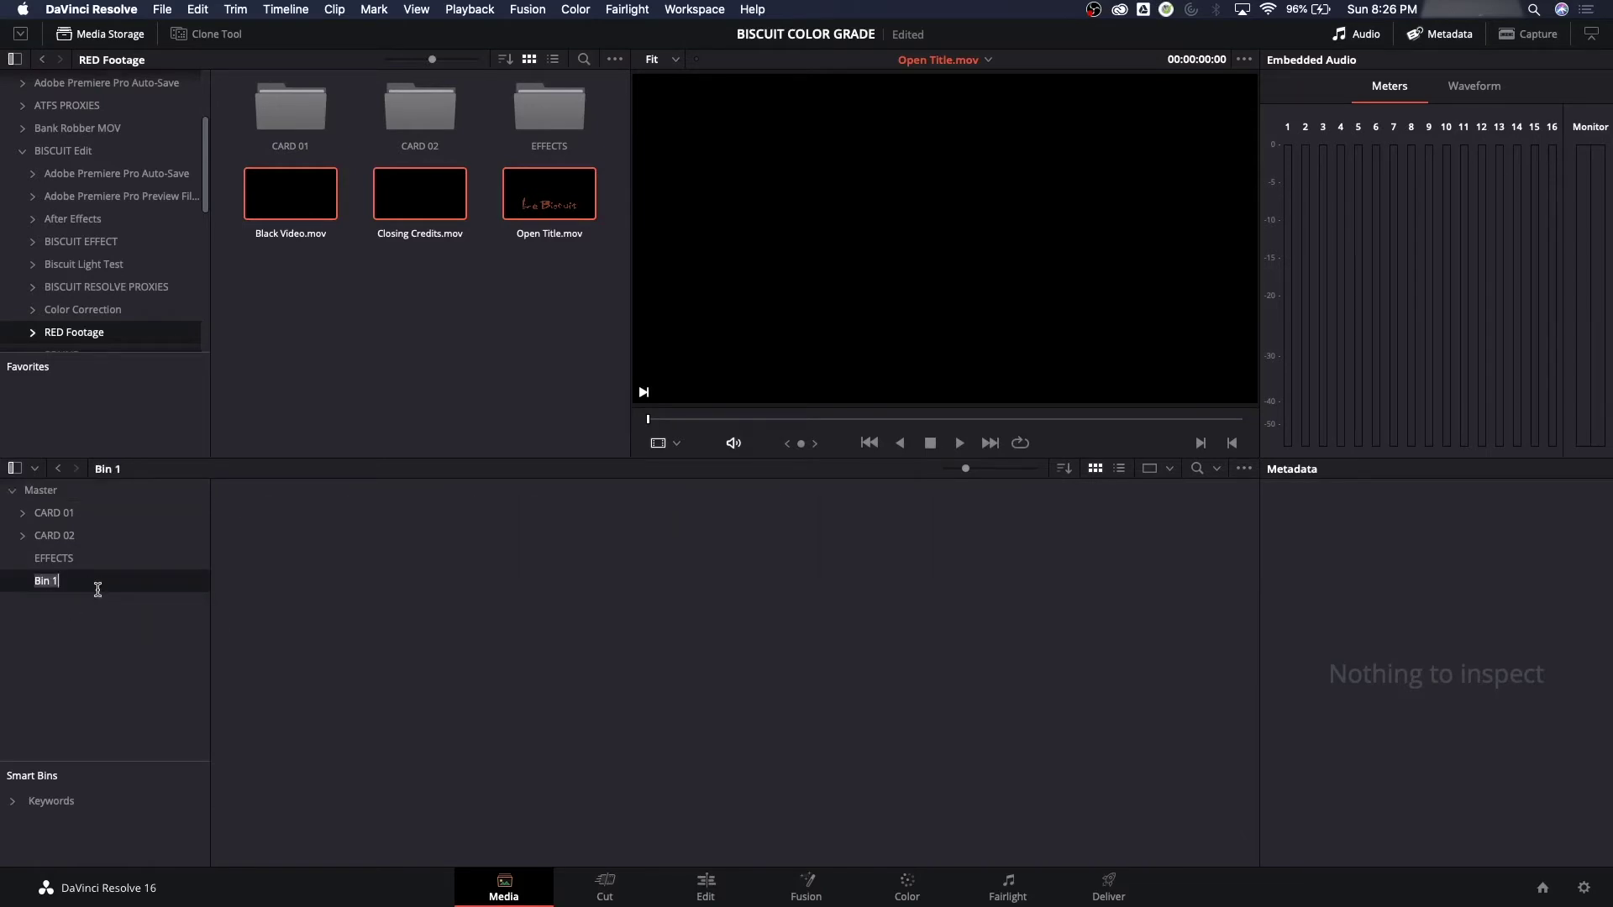
type("GENERT")
key("BackSpace")
type("ATORS")
key("Return")
Move Black Video, Closing Credits and Open Title from Master into the GENERATORS bin
left_click(41, 490)
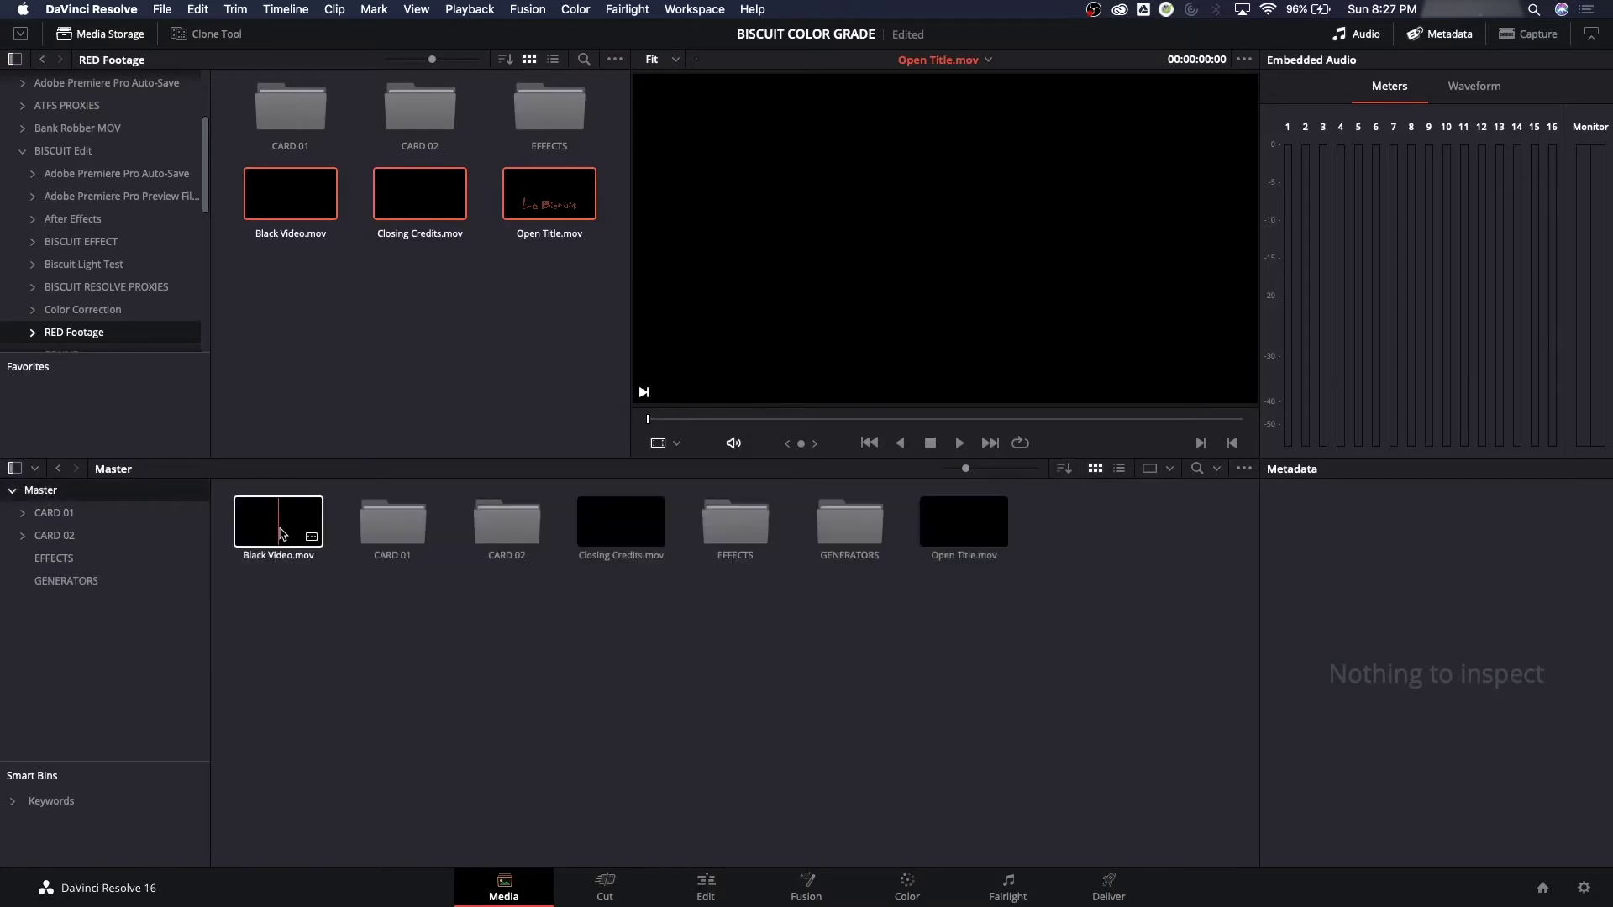
left_click(282, 529)
left_click(648, 531, "super")
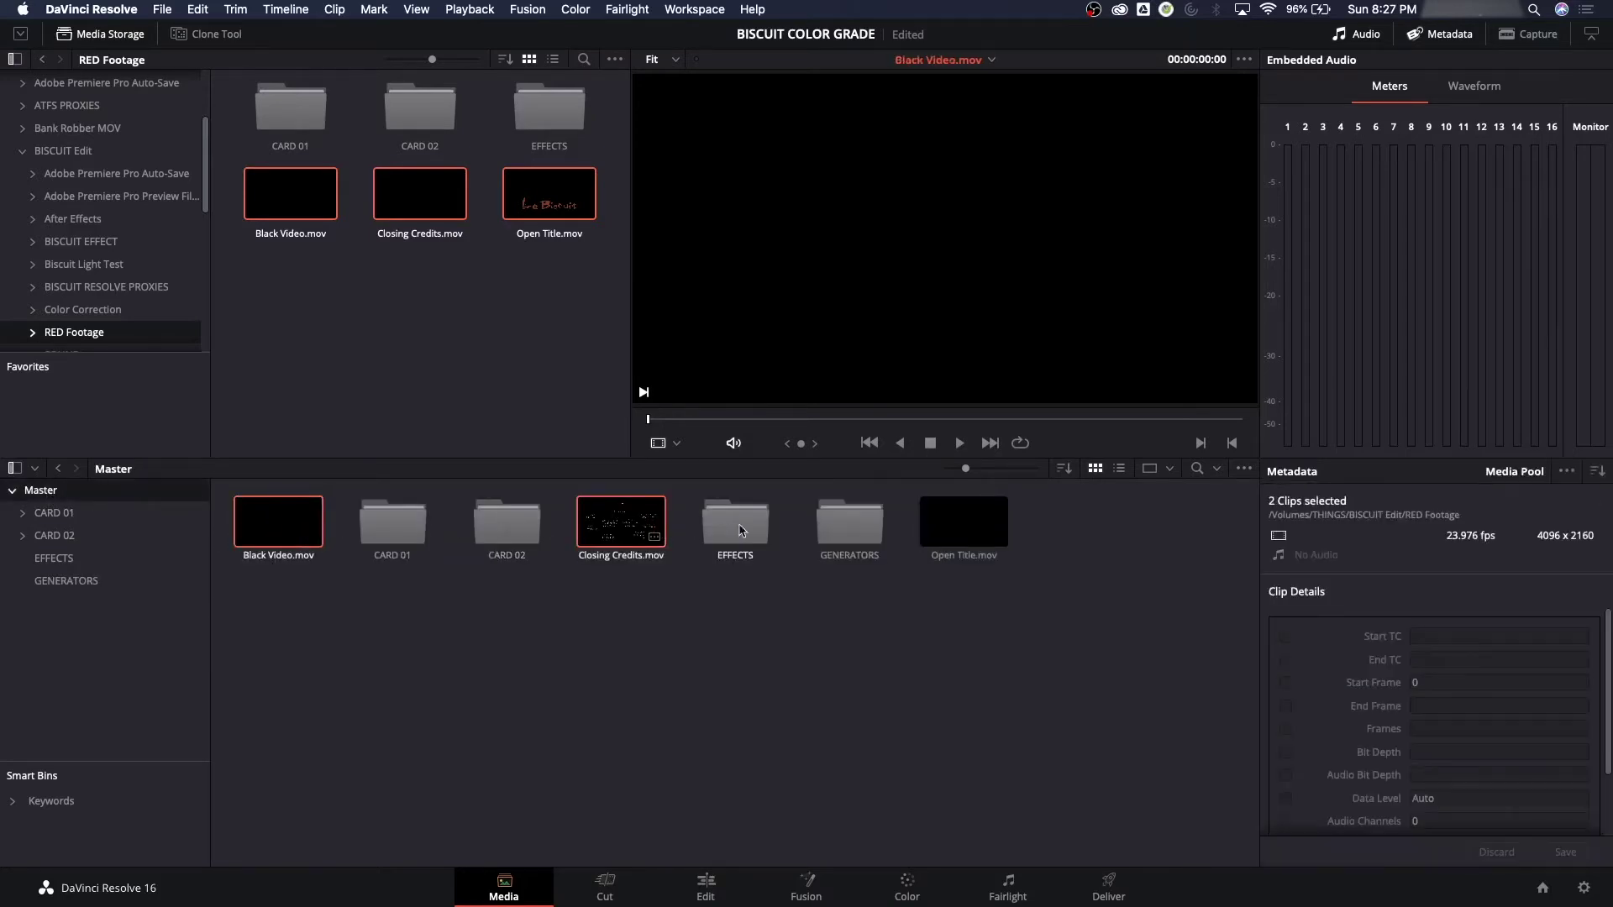
left_click(973, 517, "super")
left_click_drag(964, 525, 850, 529)
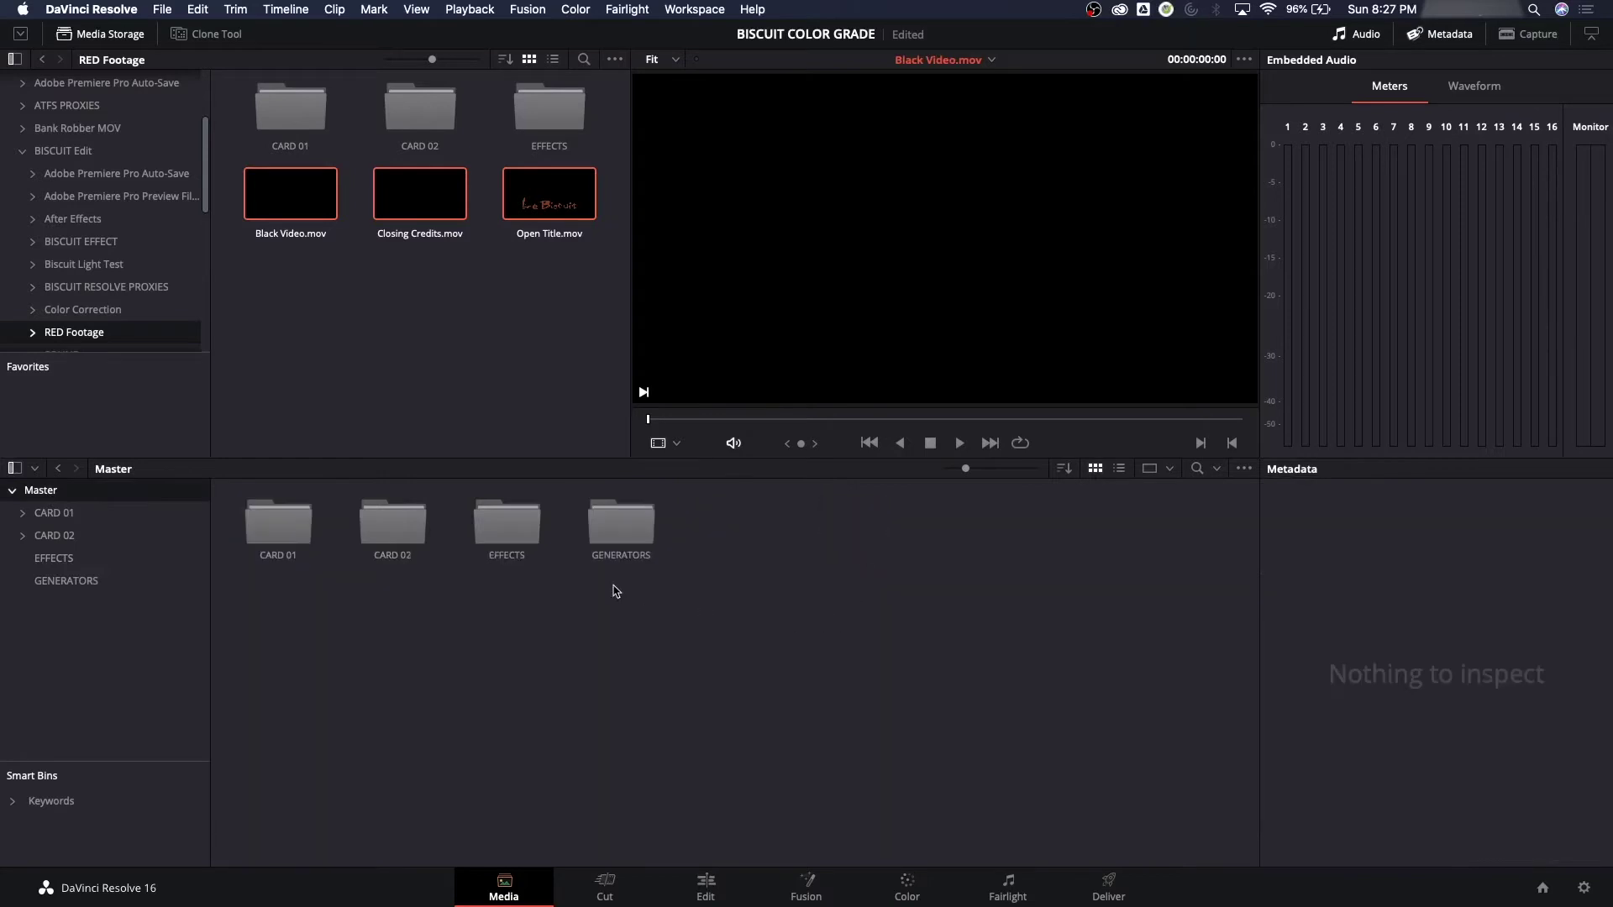
Review the EFFECTS, CARD 01, CARD 02 and GENERATORS bin contents
left_click(44, 560)
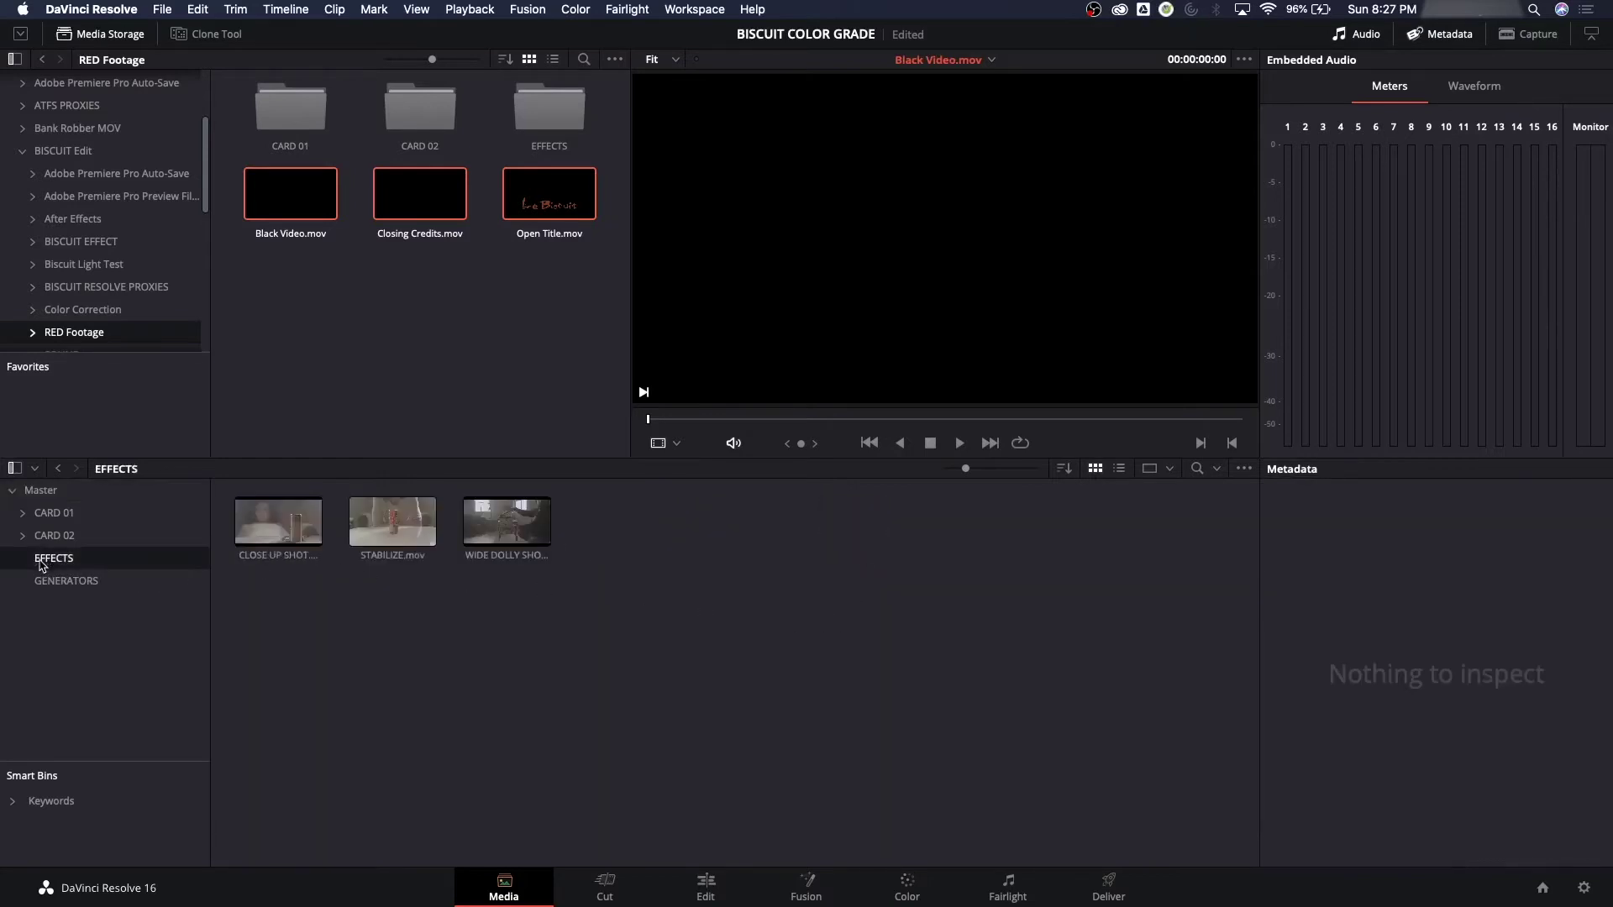
left_click(52, 513)
left_click(52, 537)
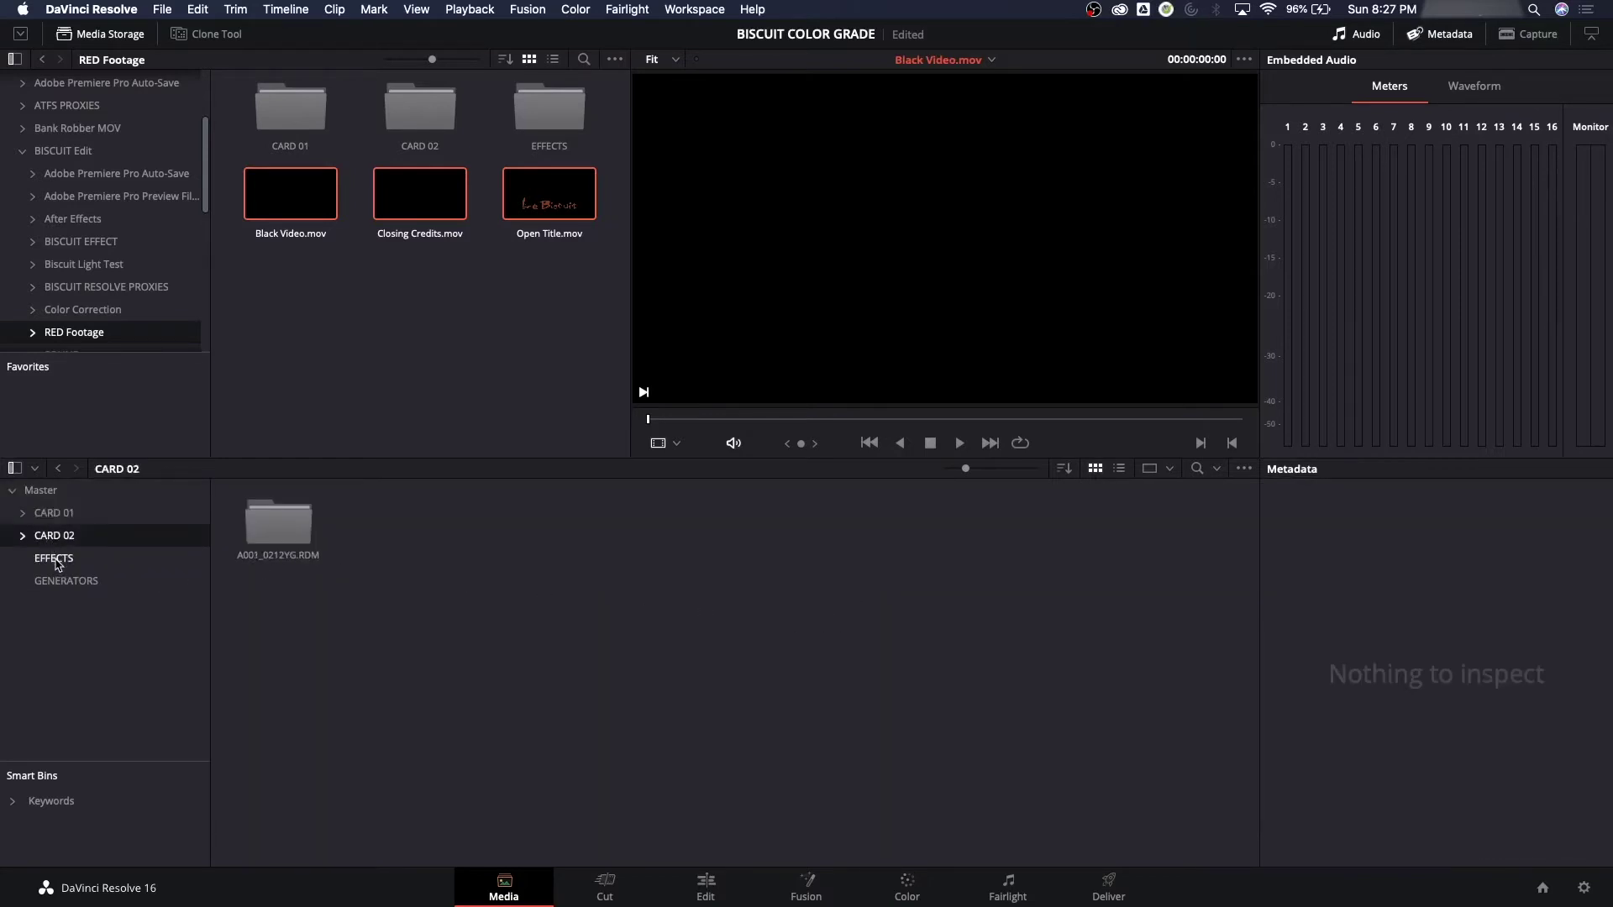
left_click(59, 561)
left_click(64, 578)
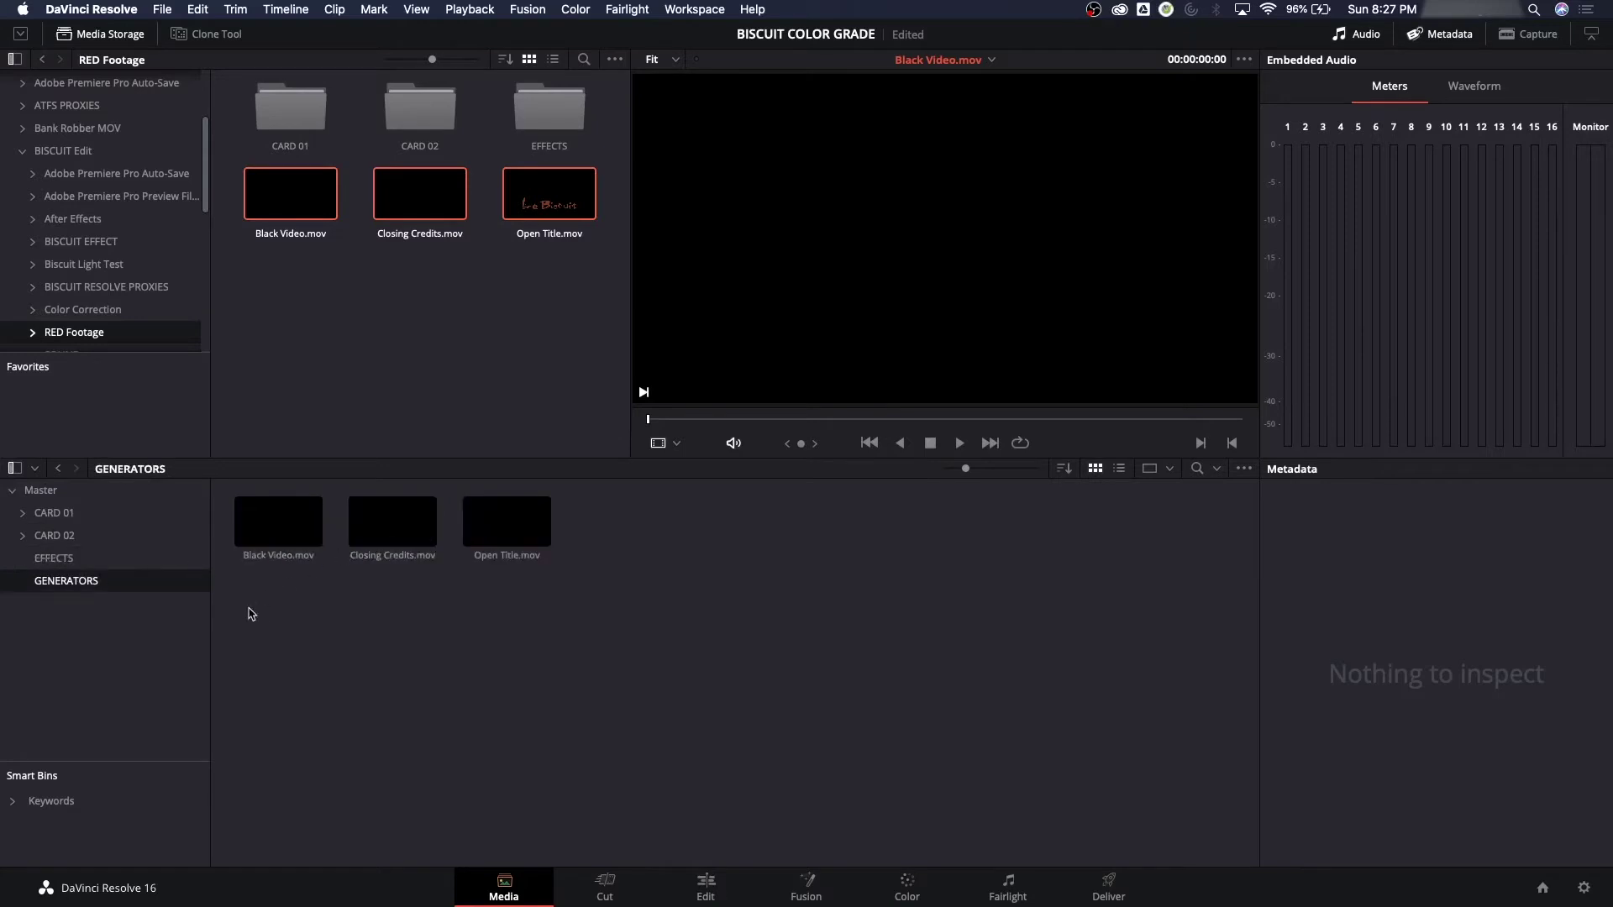
right_click(436, 608)
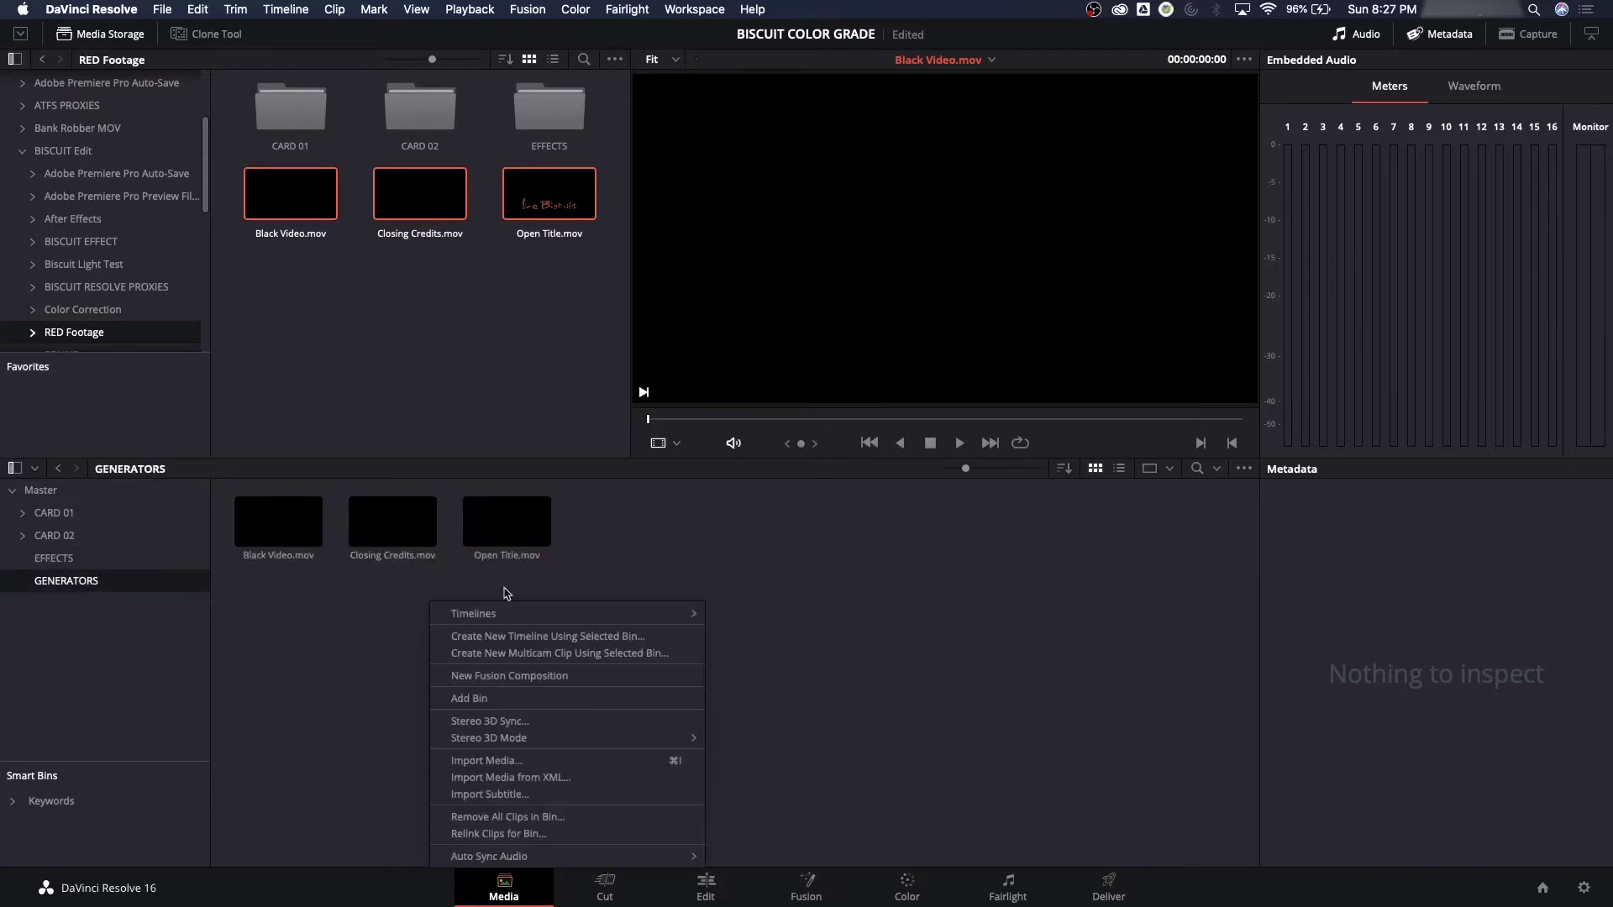
left_click(689, 555)
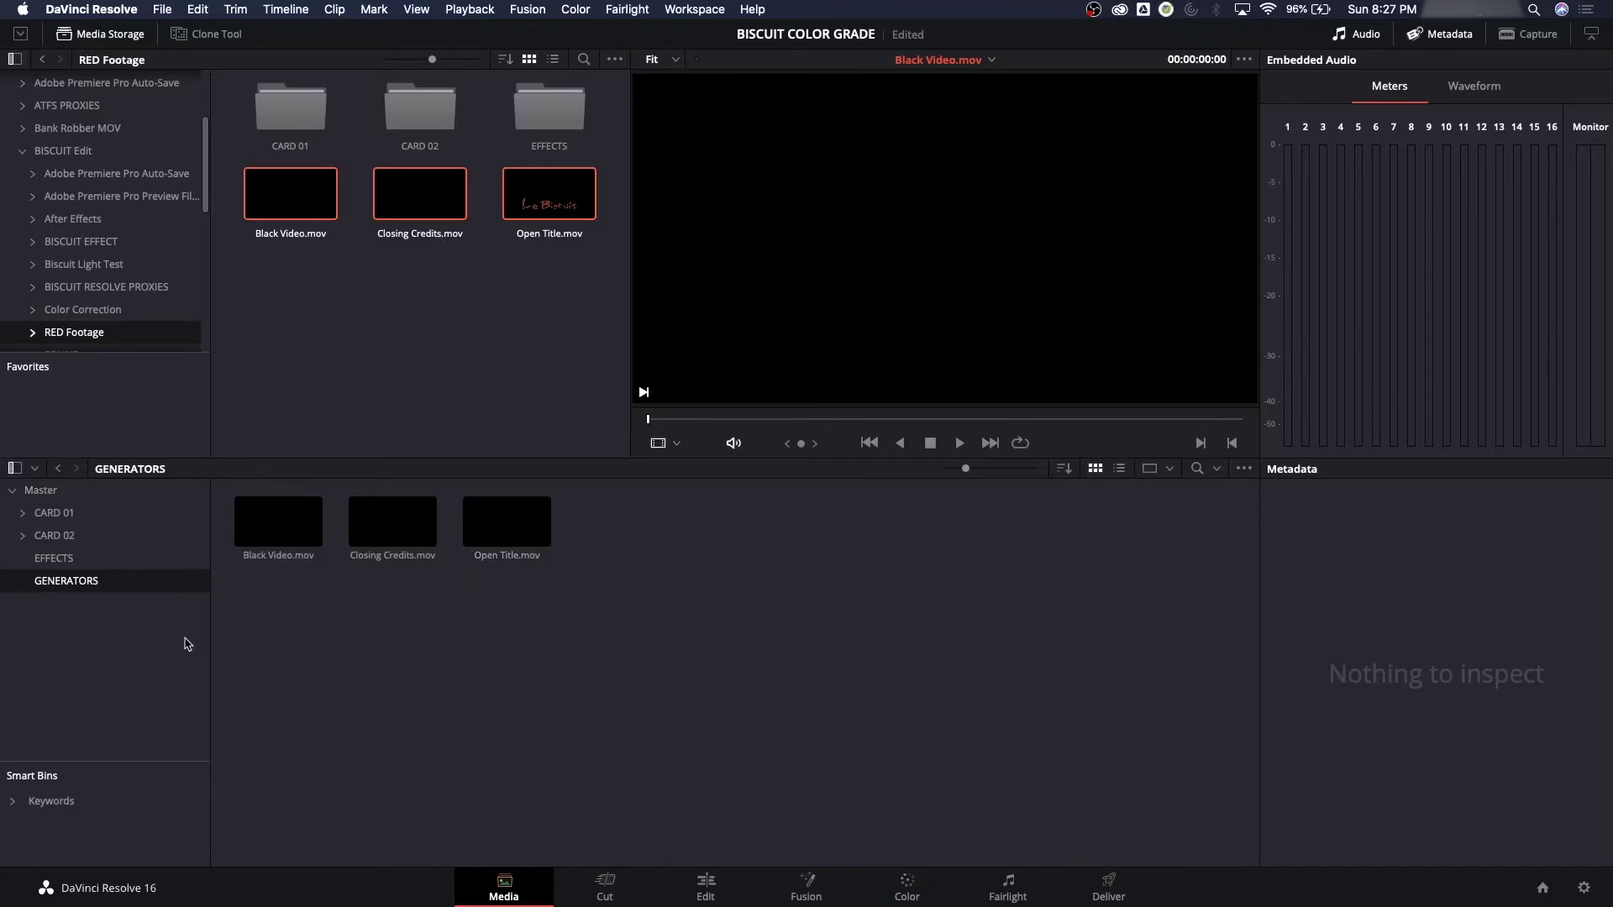
On the Edit page, load Biscuit FOR COLOR GRADING.xml from RED Footage as a timeline import
left_click(702, 891)
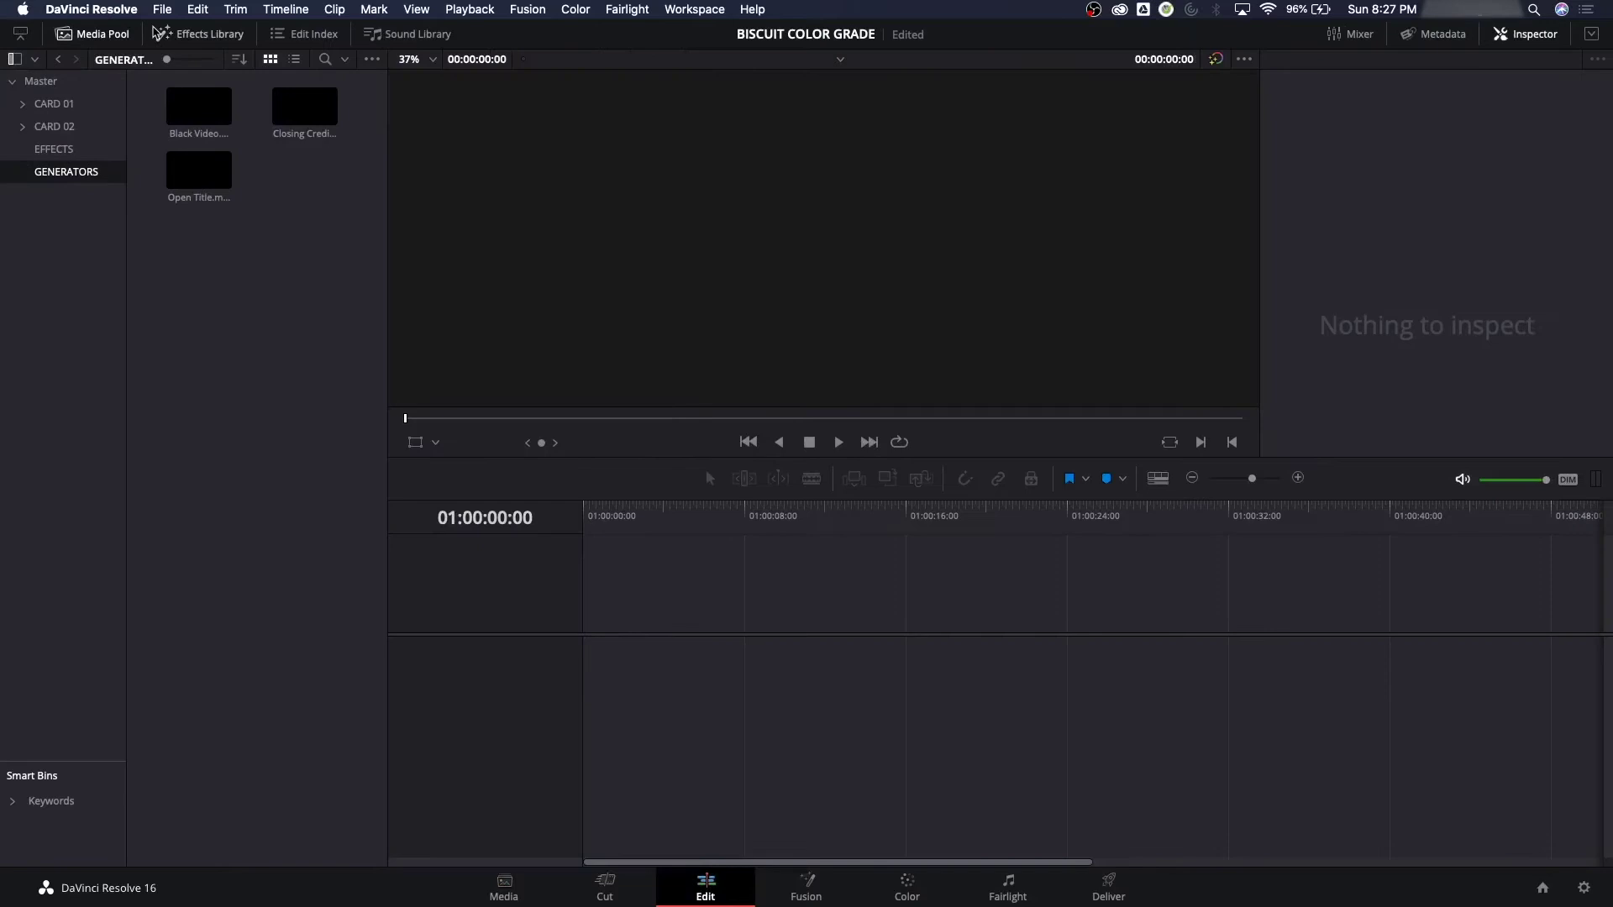
left_click(163, 10)
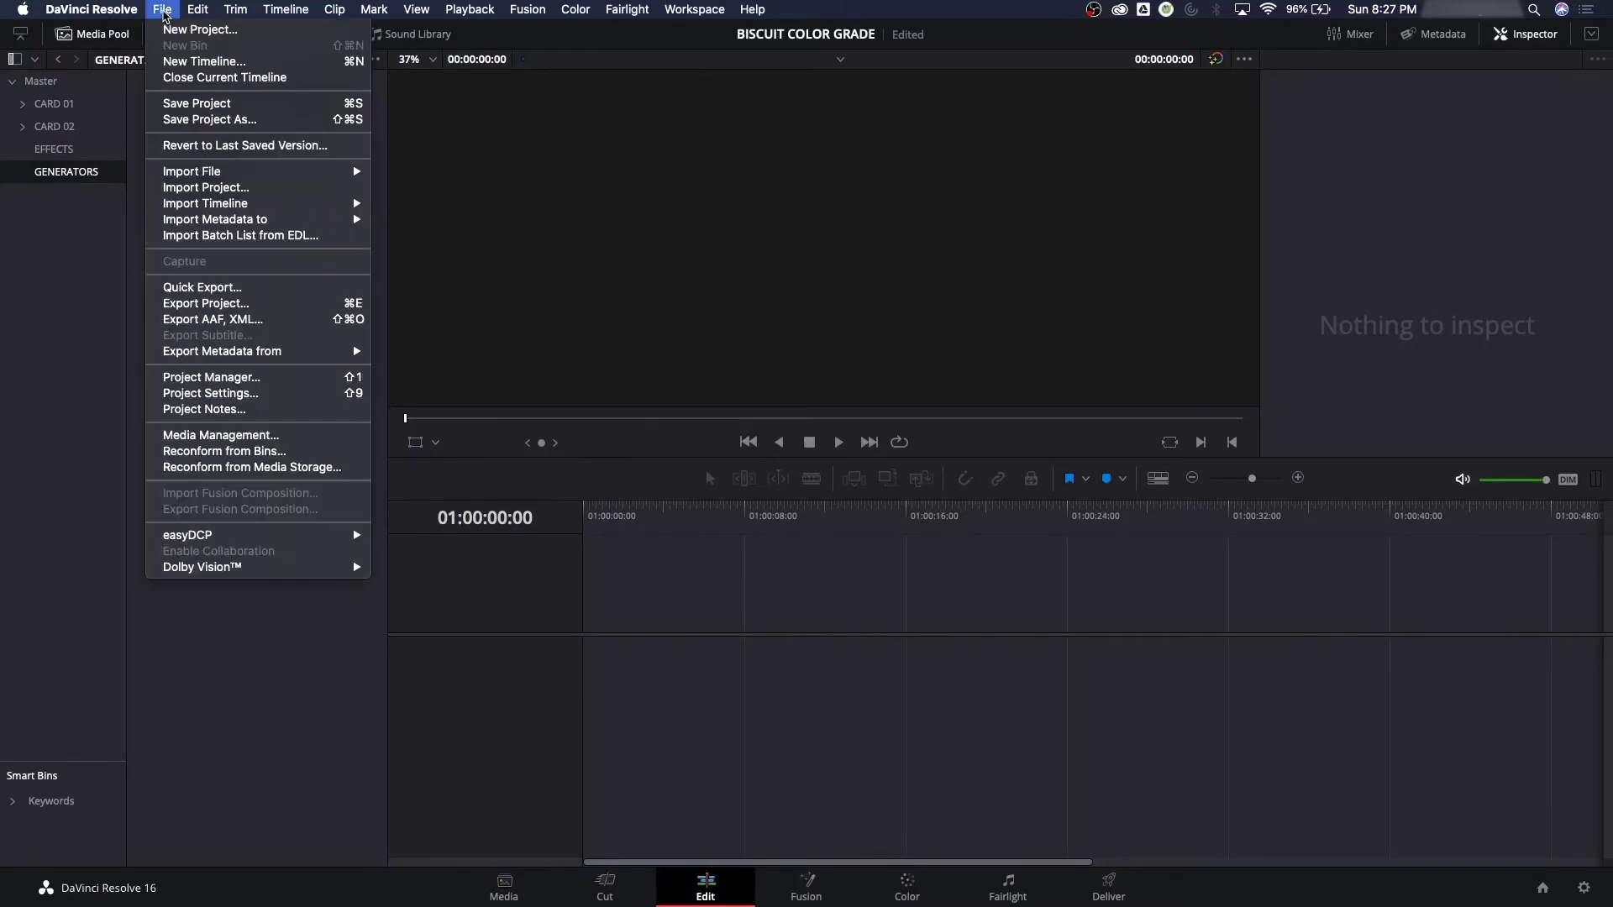
mouse_move(245, 219)
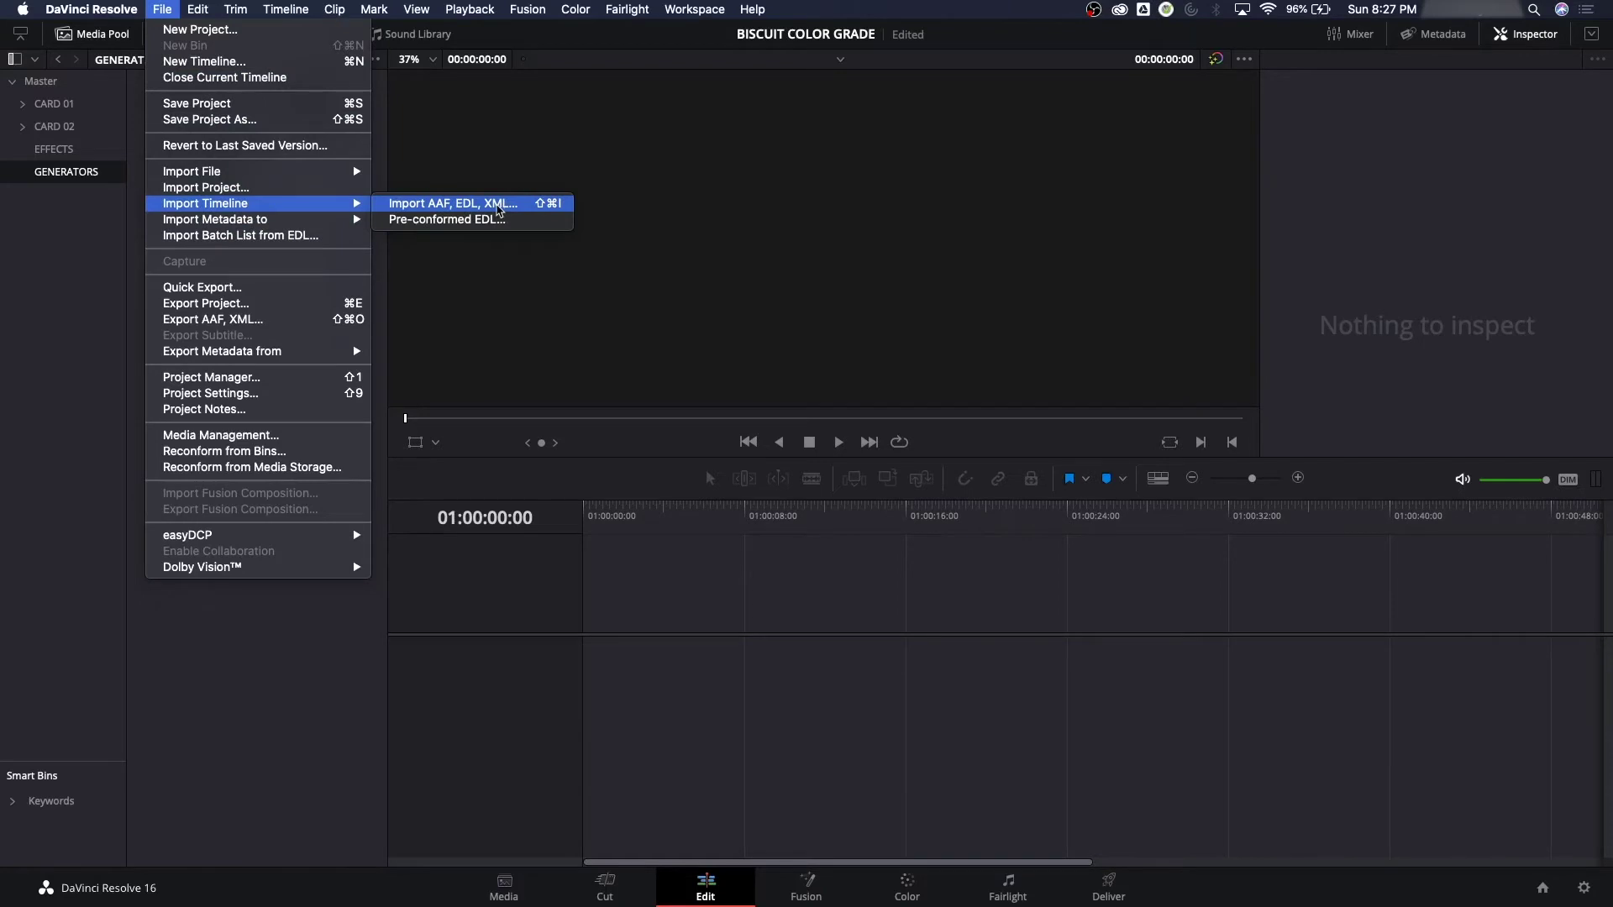
left_click(499, 210)
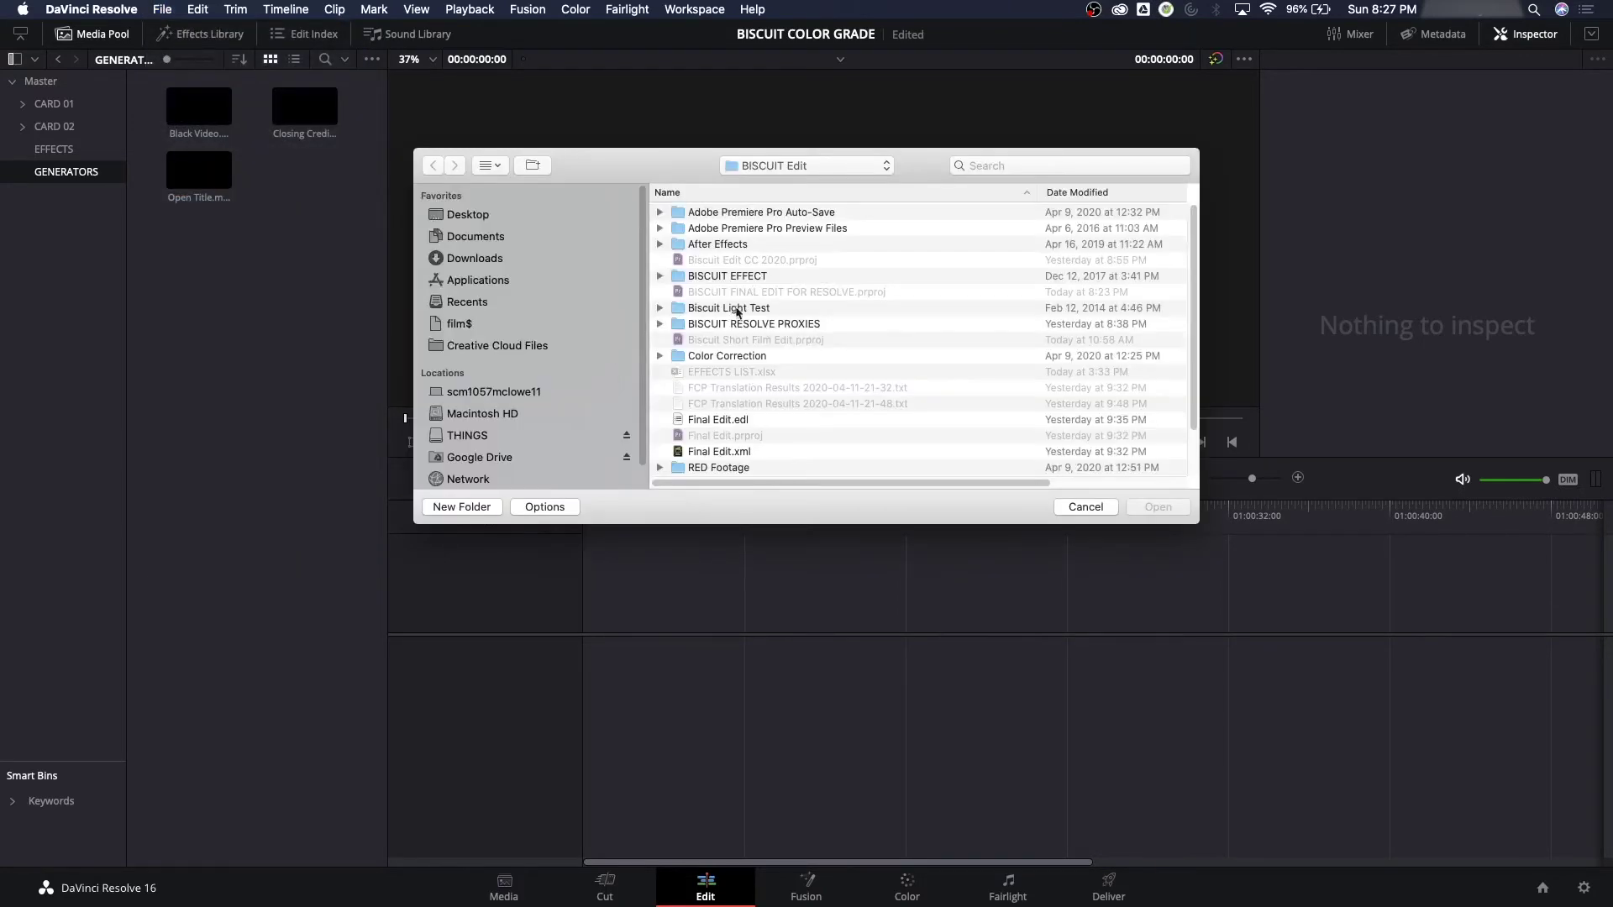
scroll(772, 386, "down", 1)
left_click(730, 448)
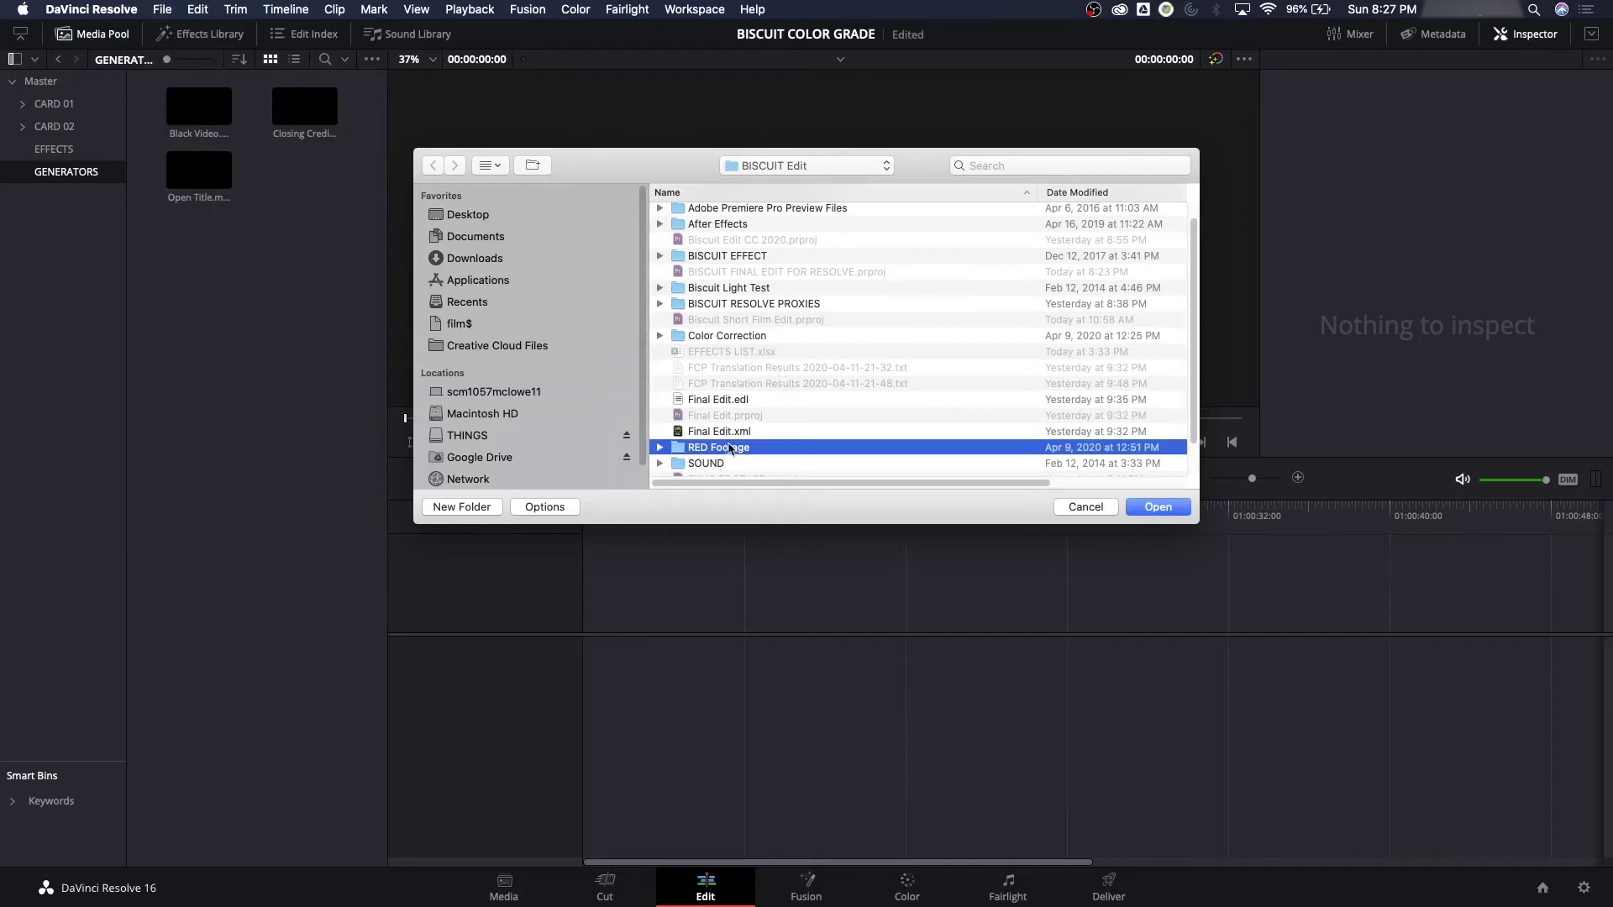
double_click(730, 448)
left_click(716, 216)
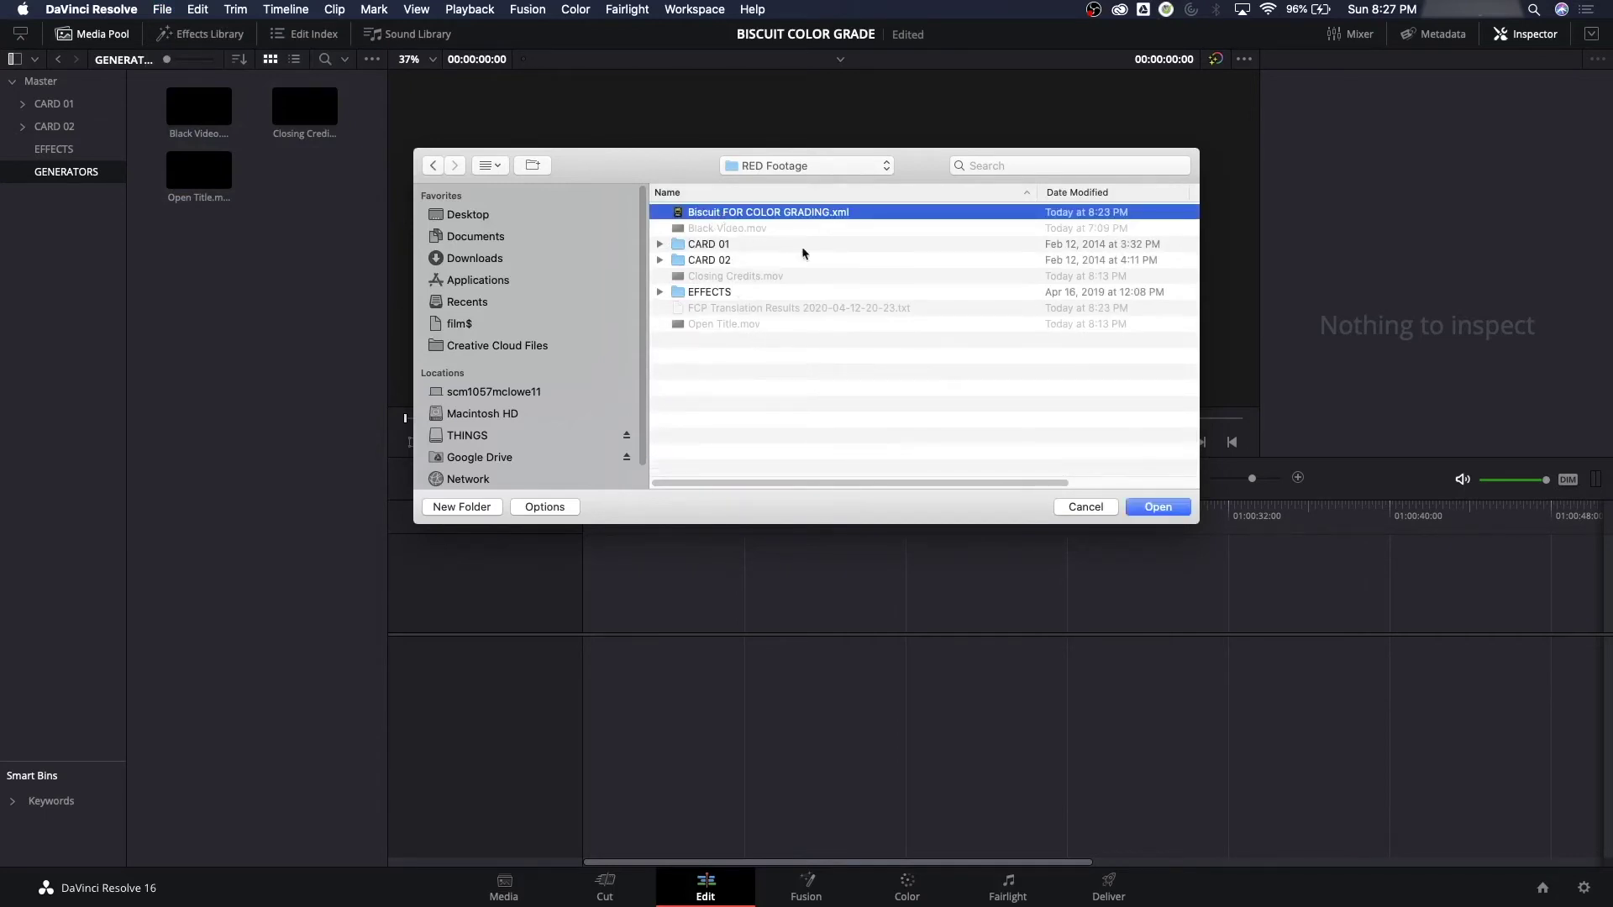
left_click(1147, 506)
Turn off automatic project settings and source clip import, accept, then cancel the XML load
left_click_drag(713, 231, 708, 196)
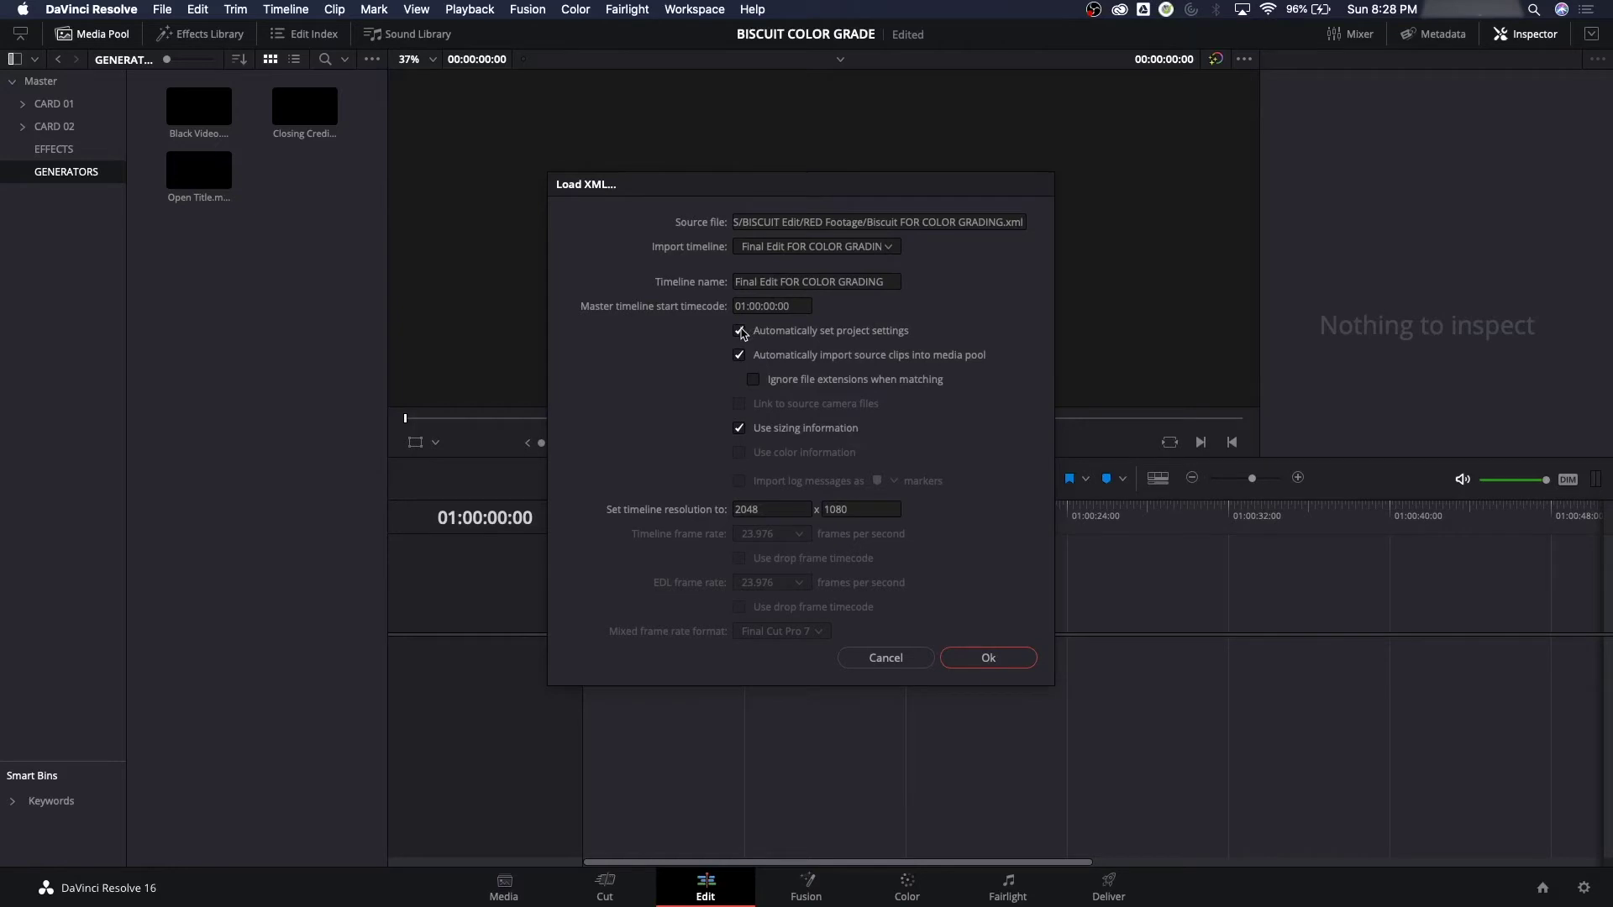
left_click(740, 331)
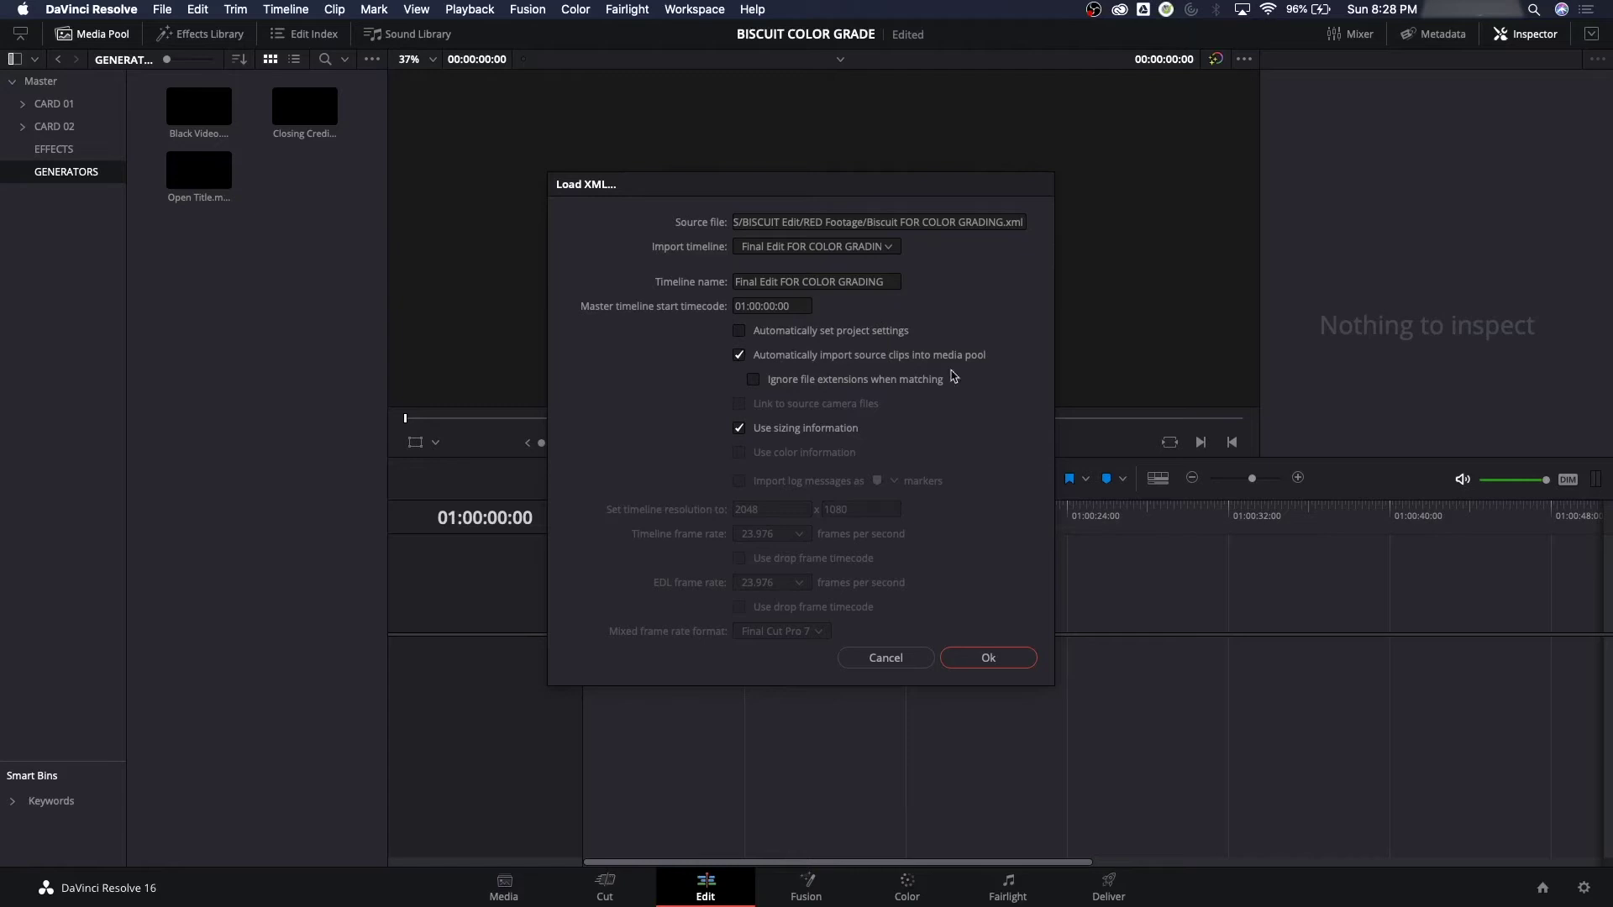
left_click(740, 356)
left_click(1002, 663)
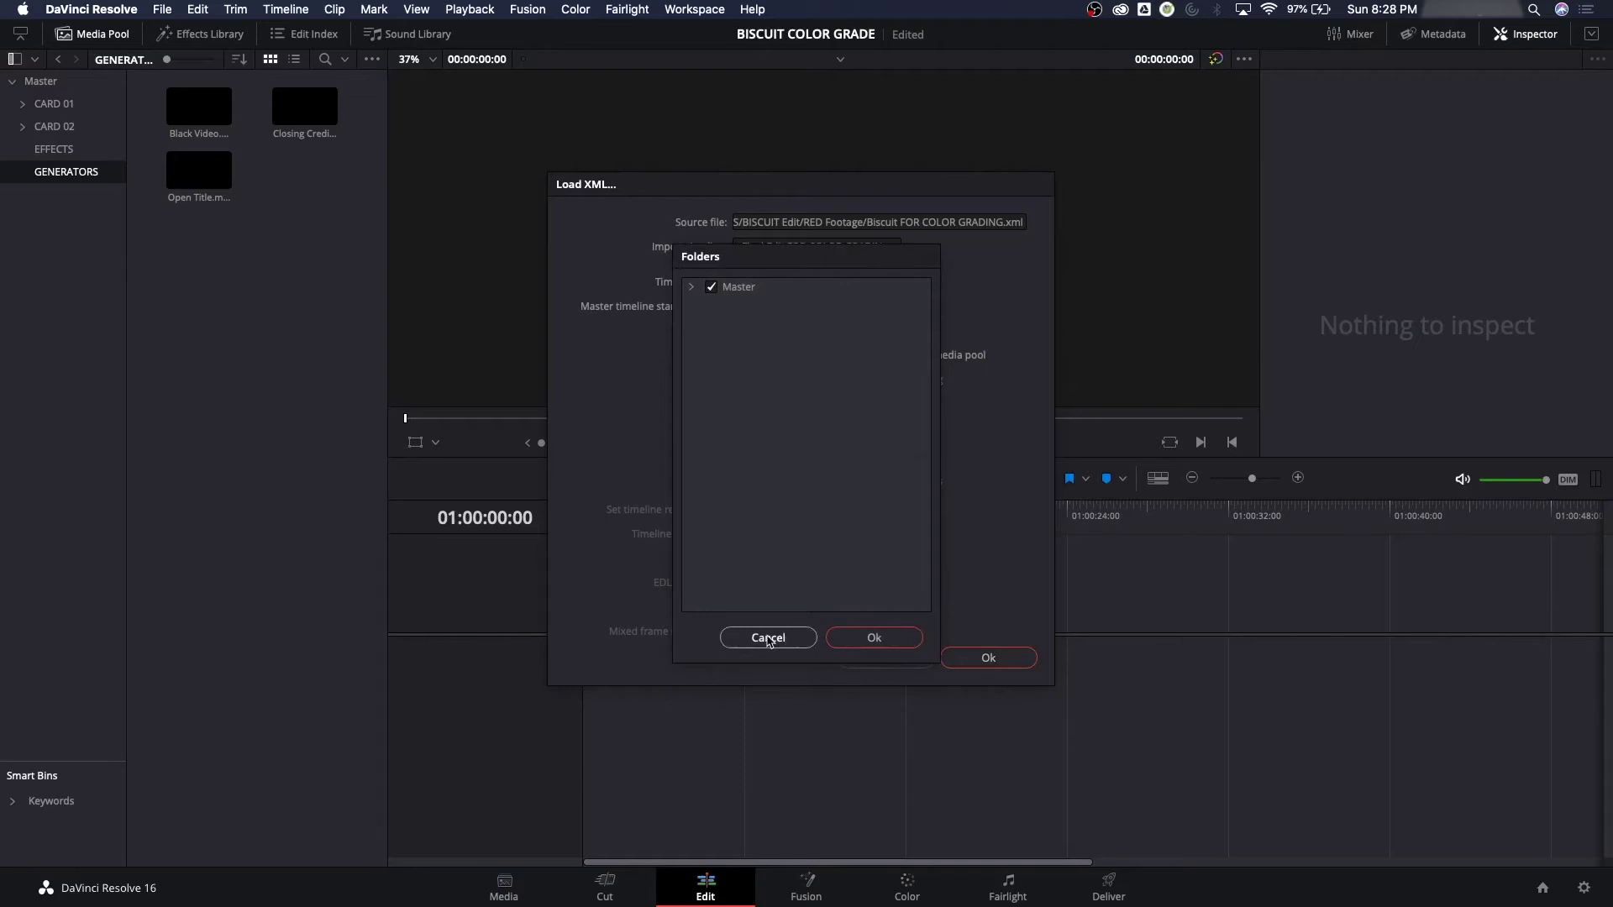
left_click(875, 638)
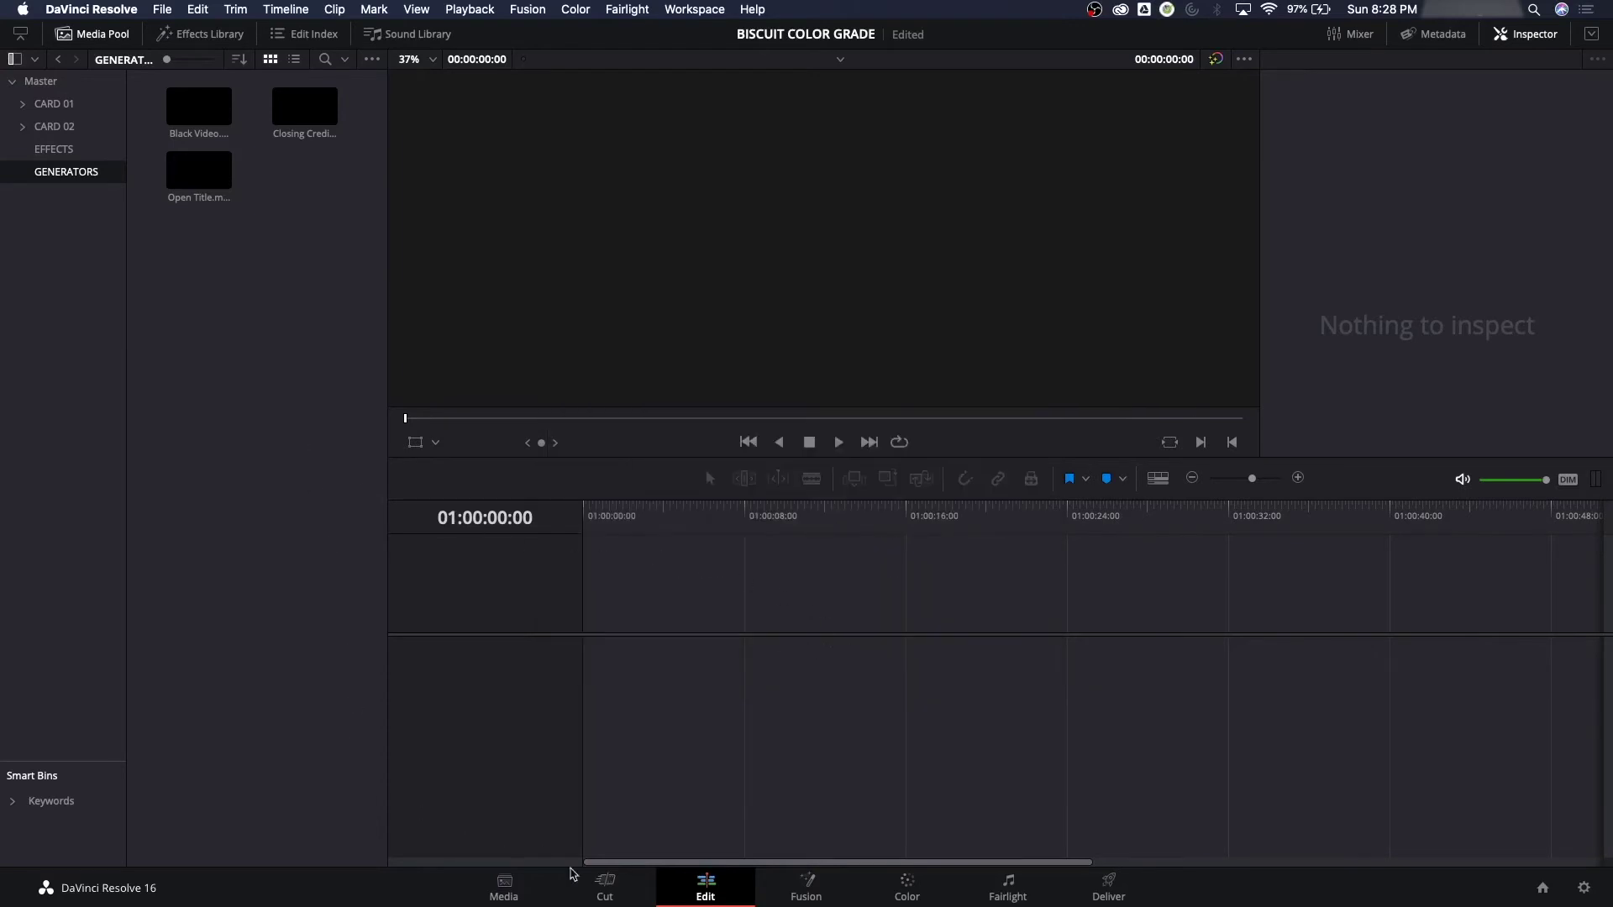
On the Media page, add the SOUND folder from BISCUIT Edit to the media pool
left_click(519, 885)
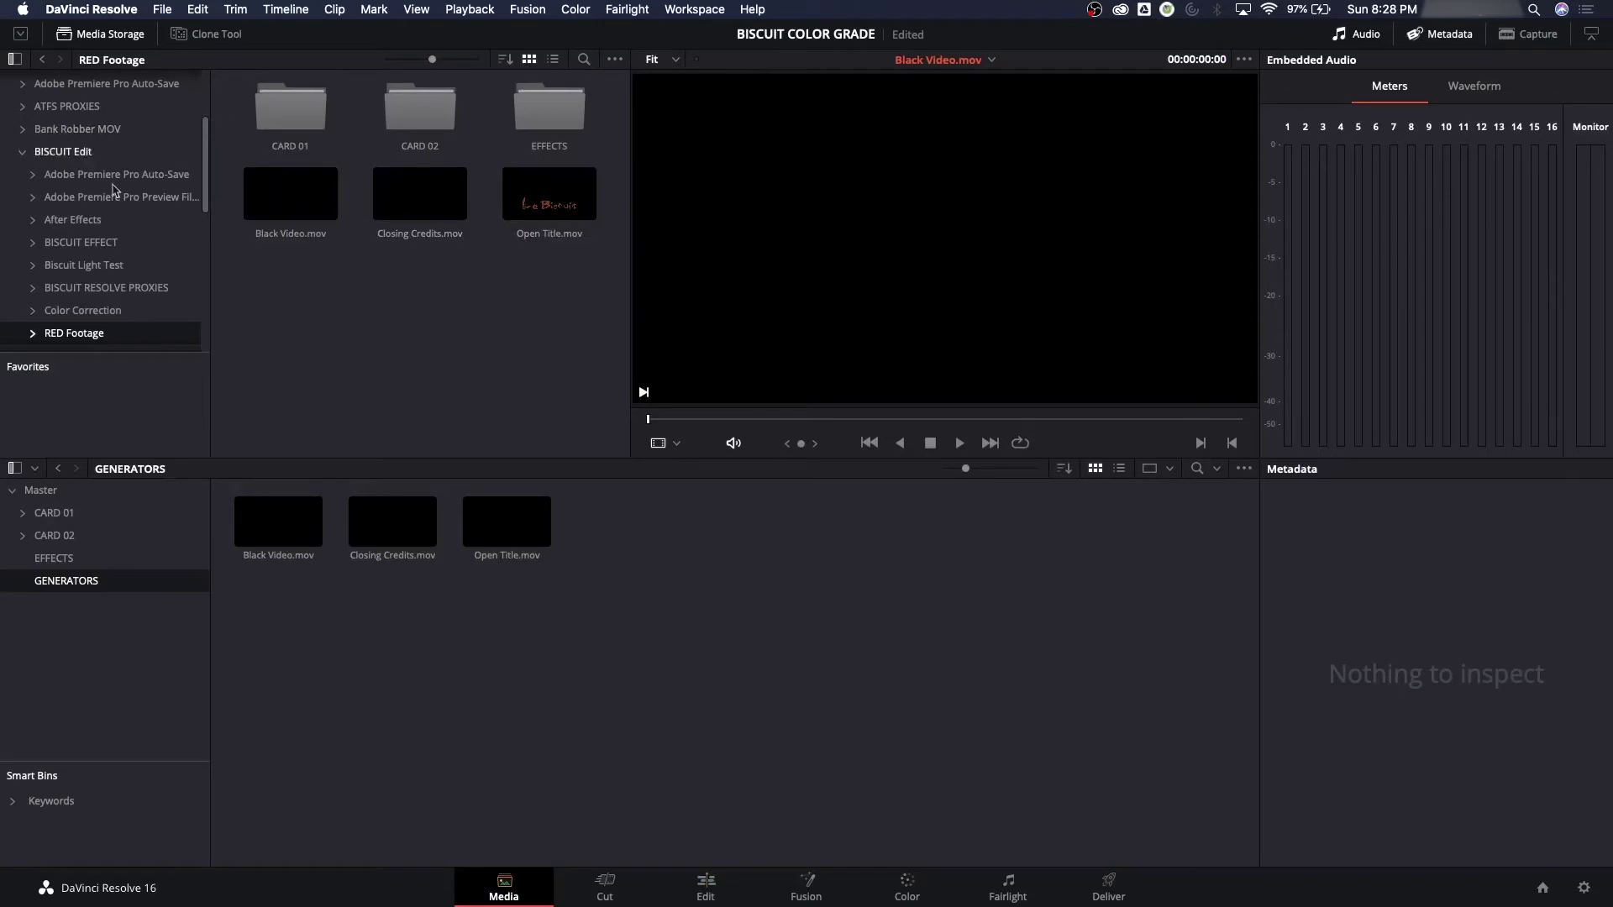
left_click(63, 151)
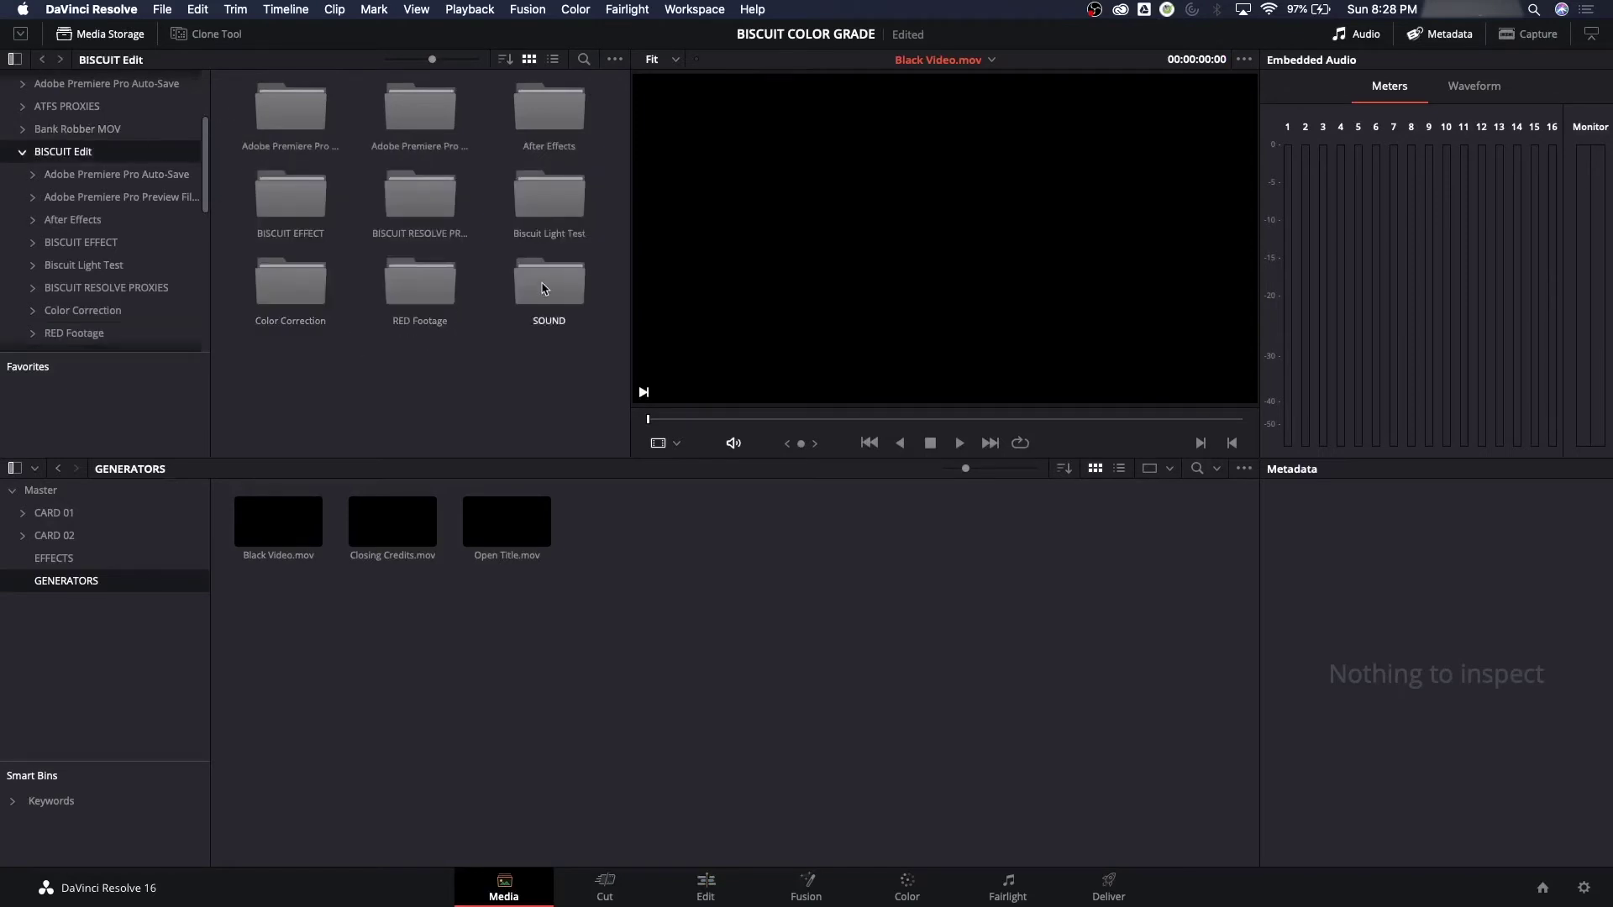
left_click(558, 320)
left_click_drag(555, 292, 108, 648)
Collapse the STEREO subfolder and the SOUND bin's subfolders in the media pool bin list
scroll(93, 588, "up", 3)
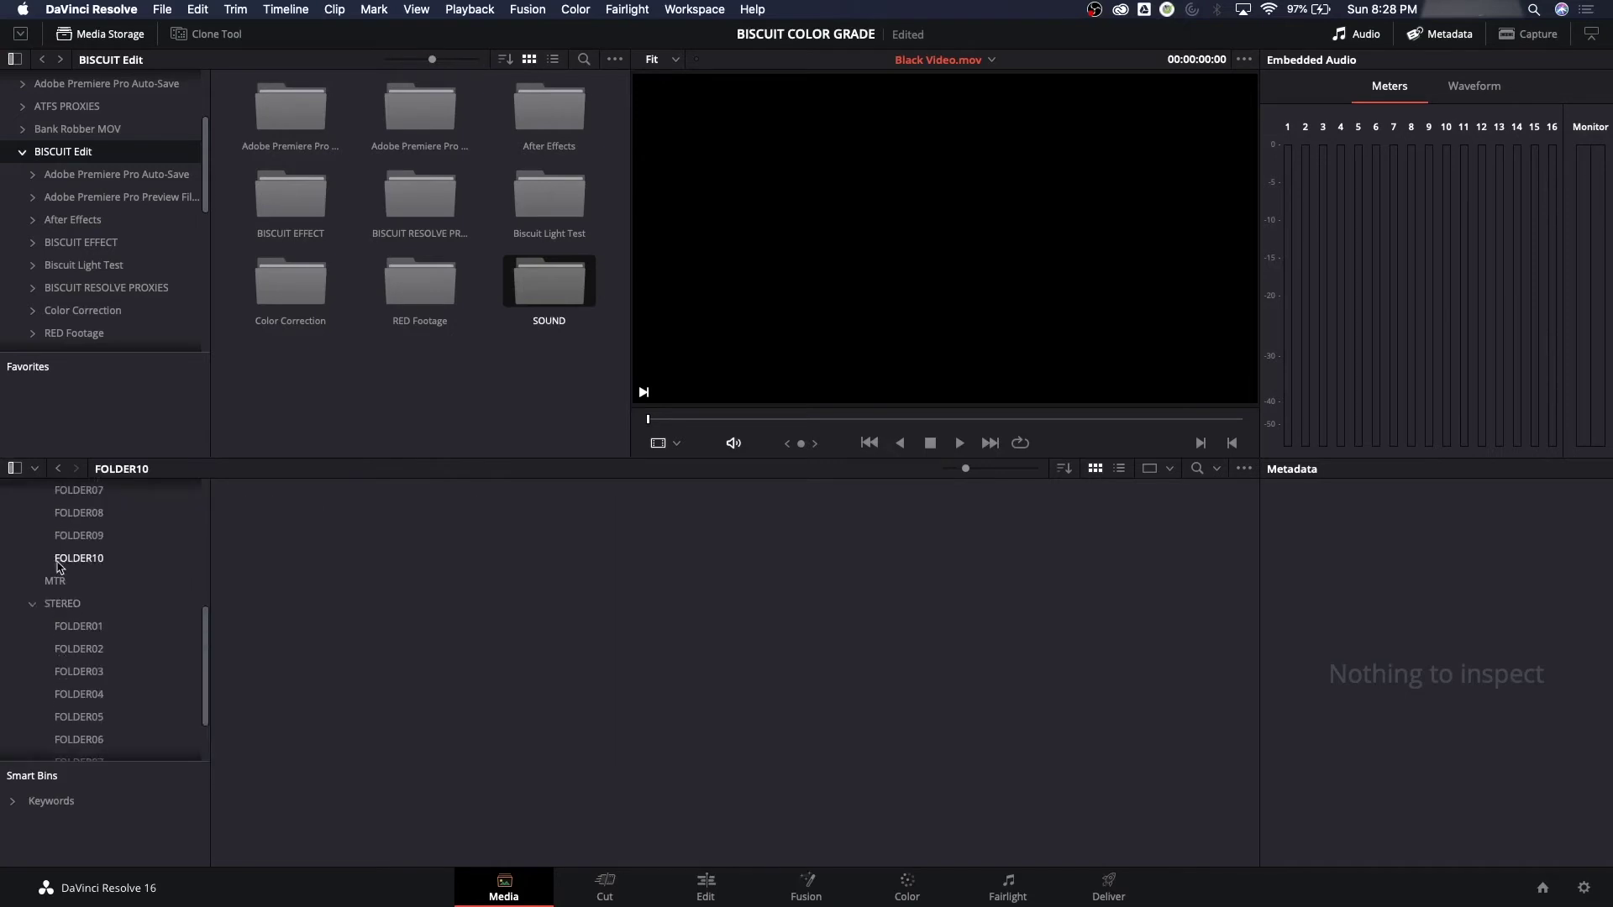
left_click(33, 603)
scroll(67, 603, "up", 3)
left_click(67, 603)
left_click(22, 603)
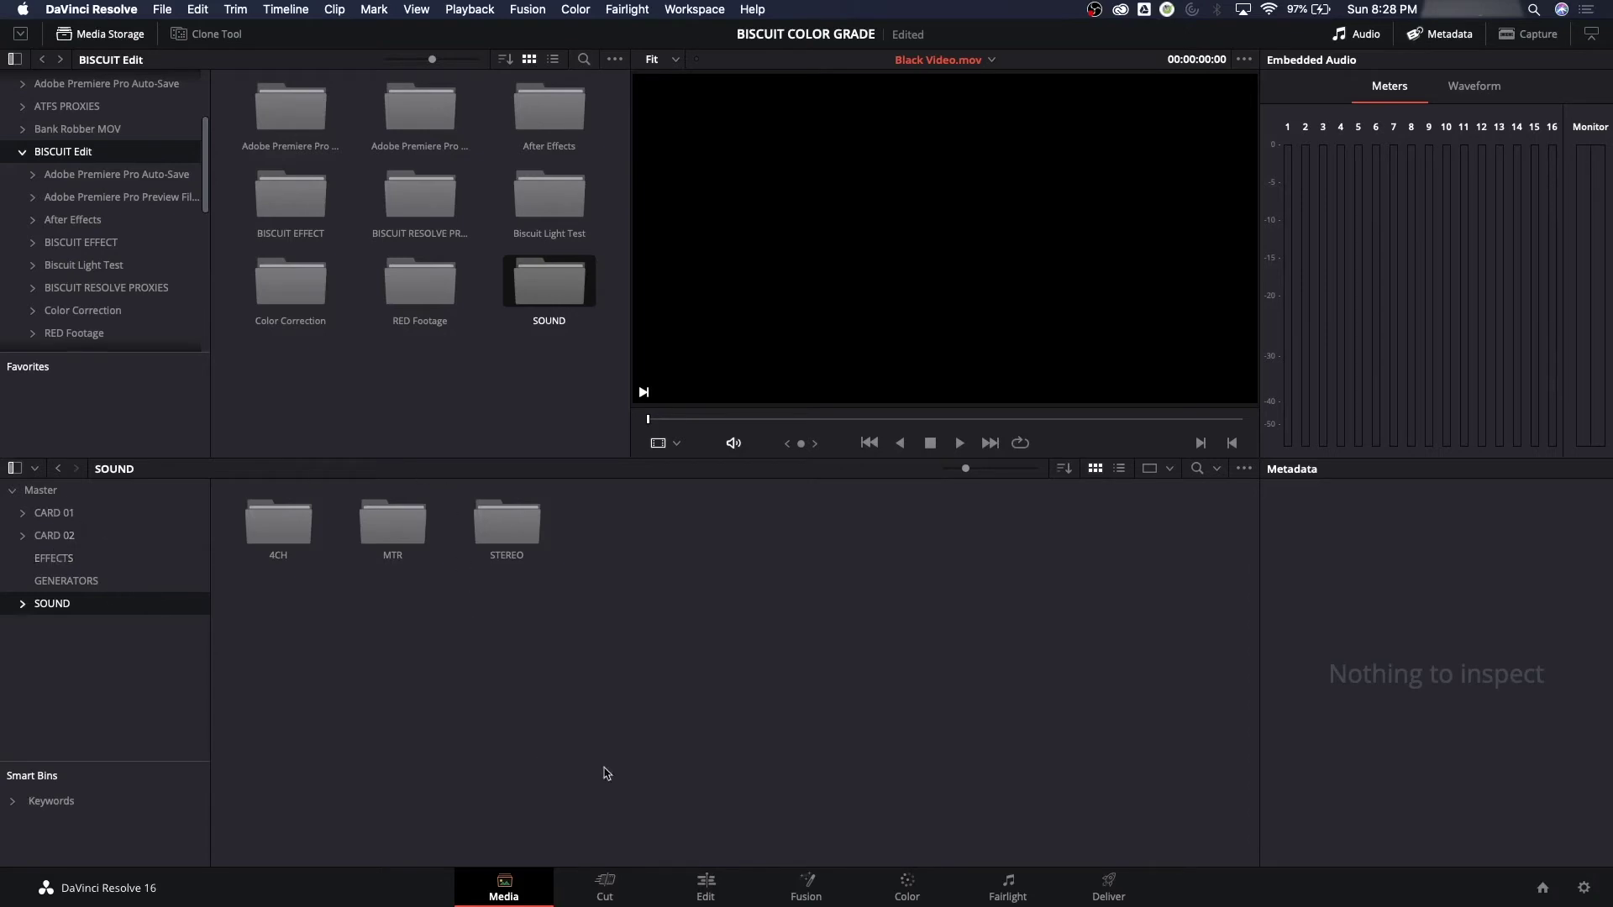
Import Biscuit FOR COLOR GRADING.xml as a timeline with automatic source-clip importing turned off
left_click(706, 886)
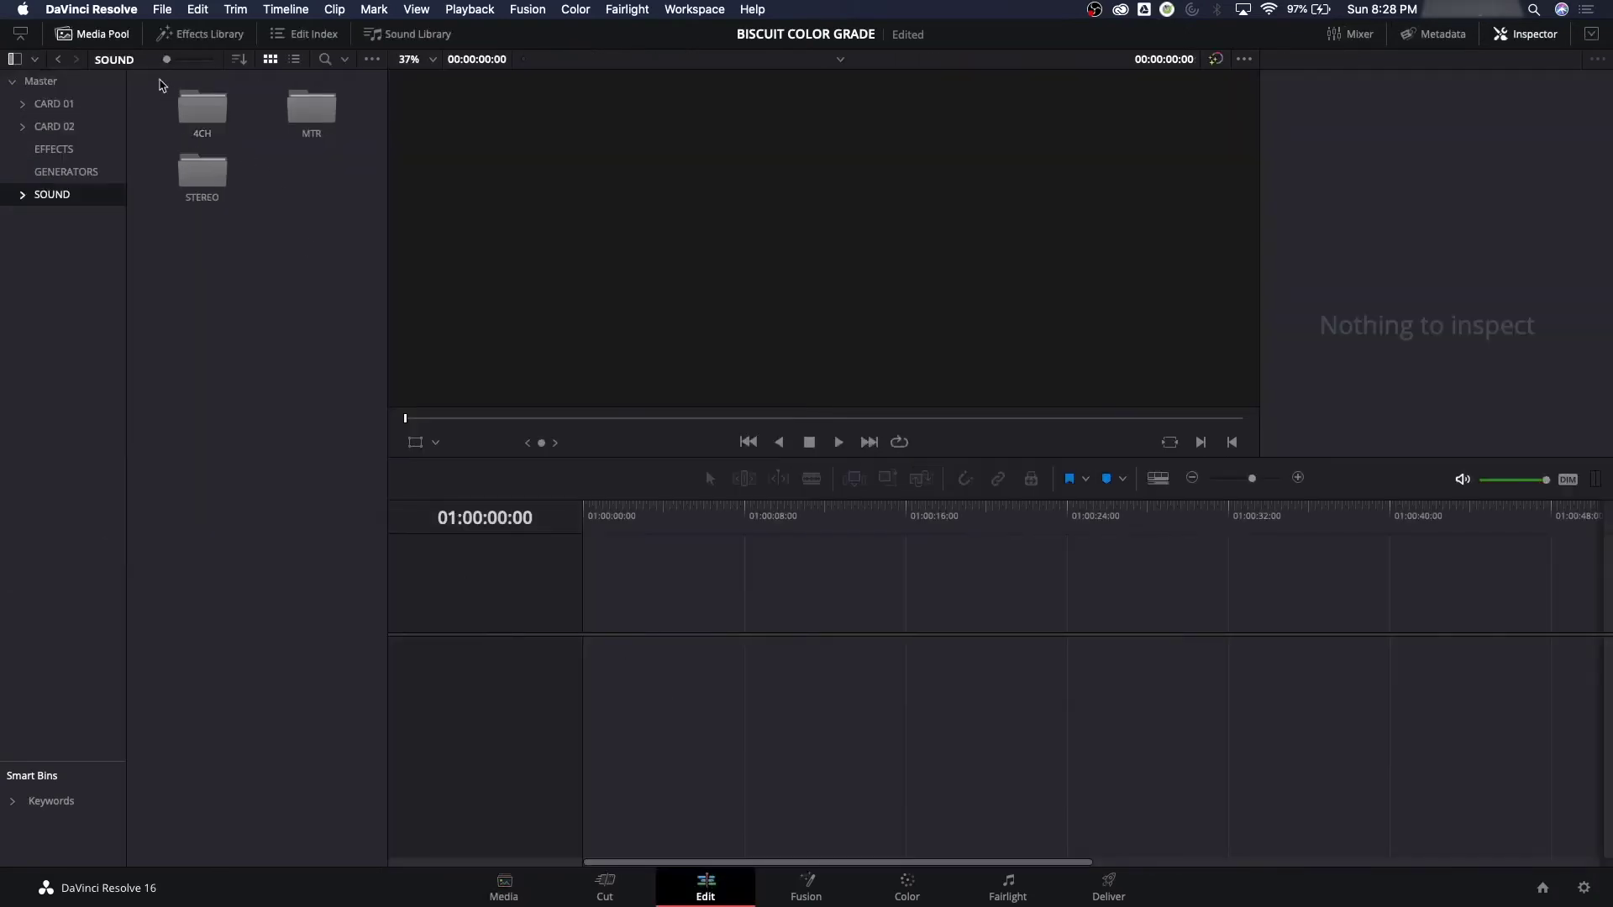
left_click(162, 9)
mouse_move(220, 205)
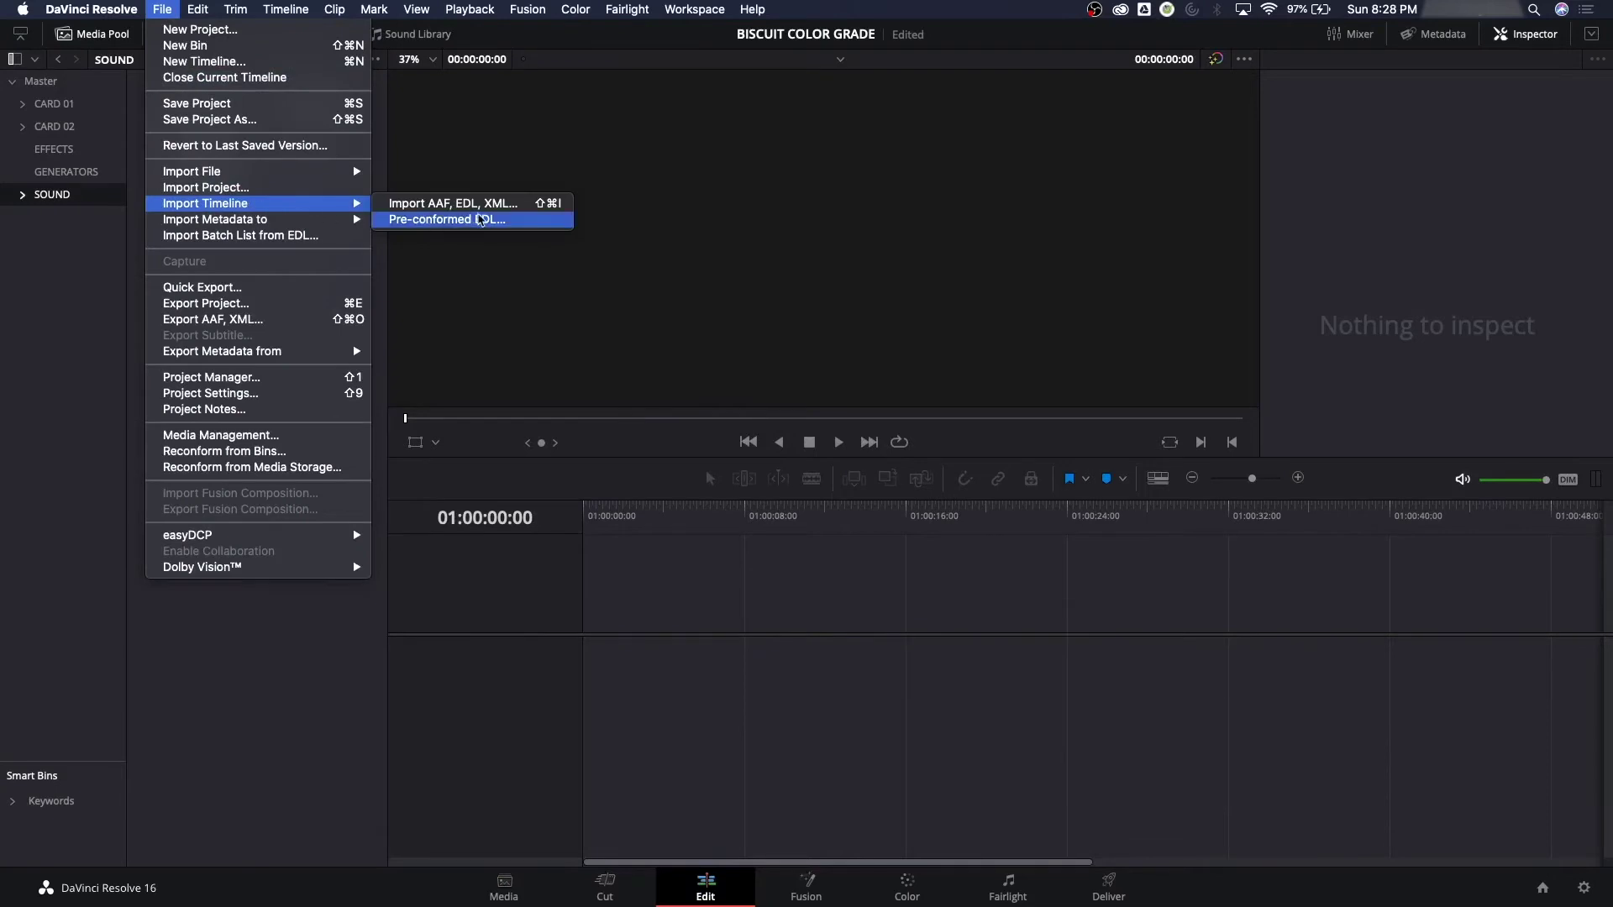
left_click(471, 203)
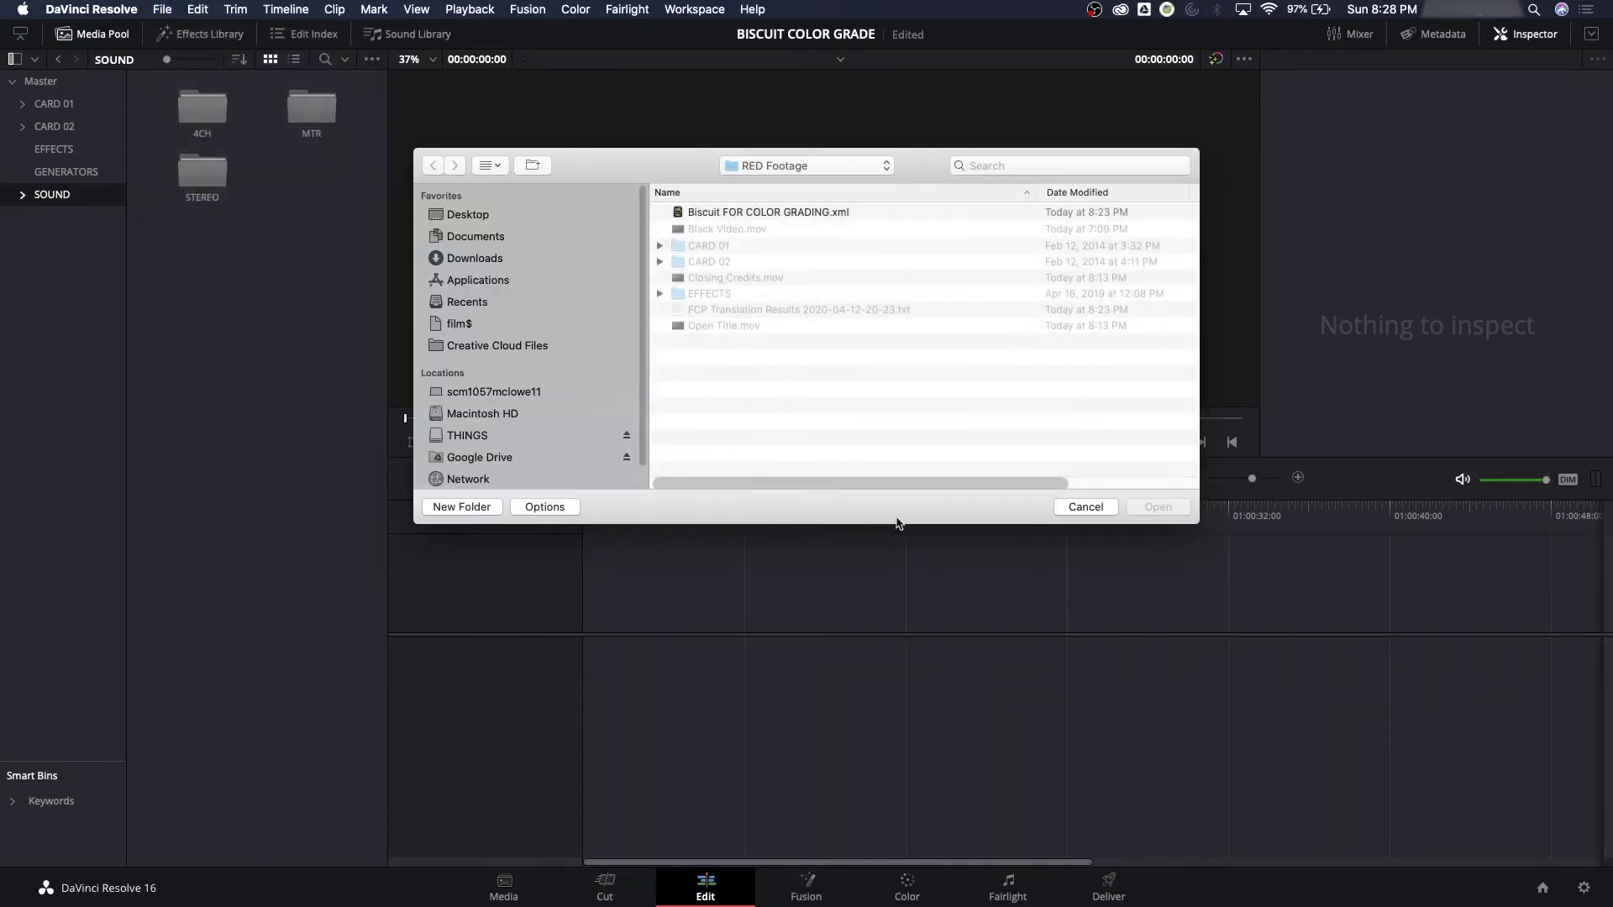
left_click(761, 211)
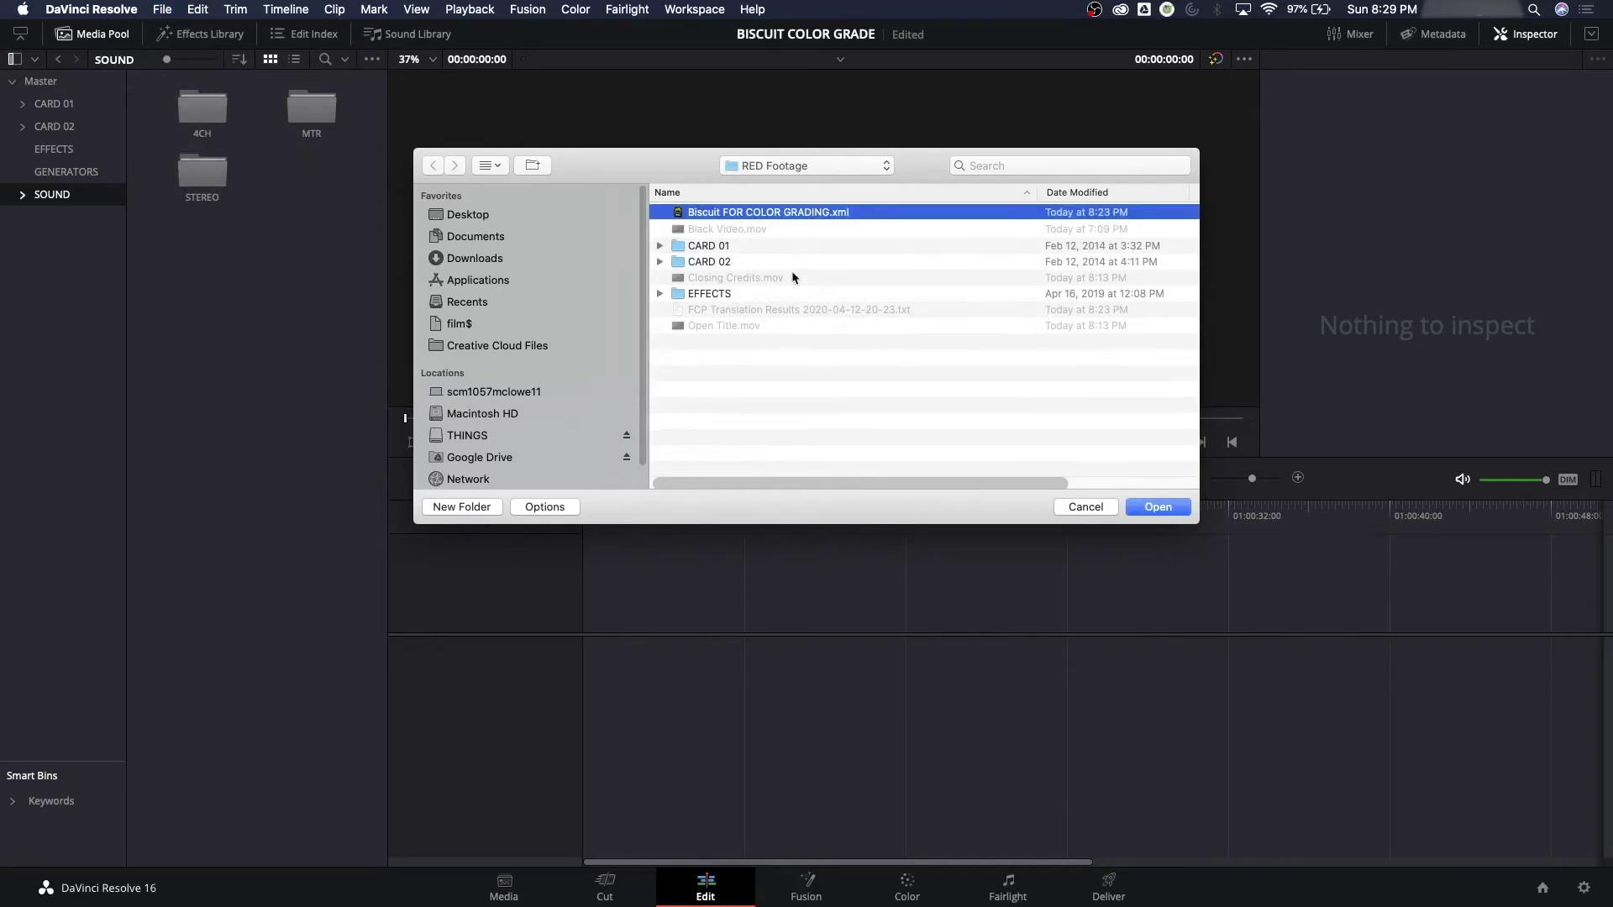
left_click(1158, 506)
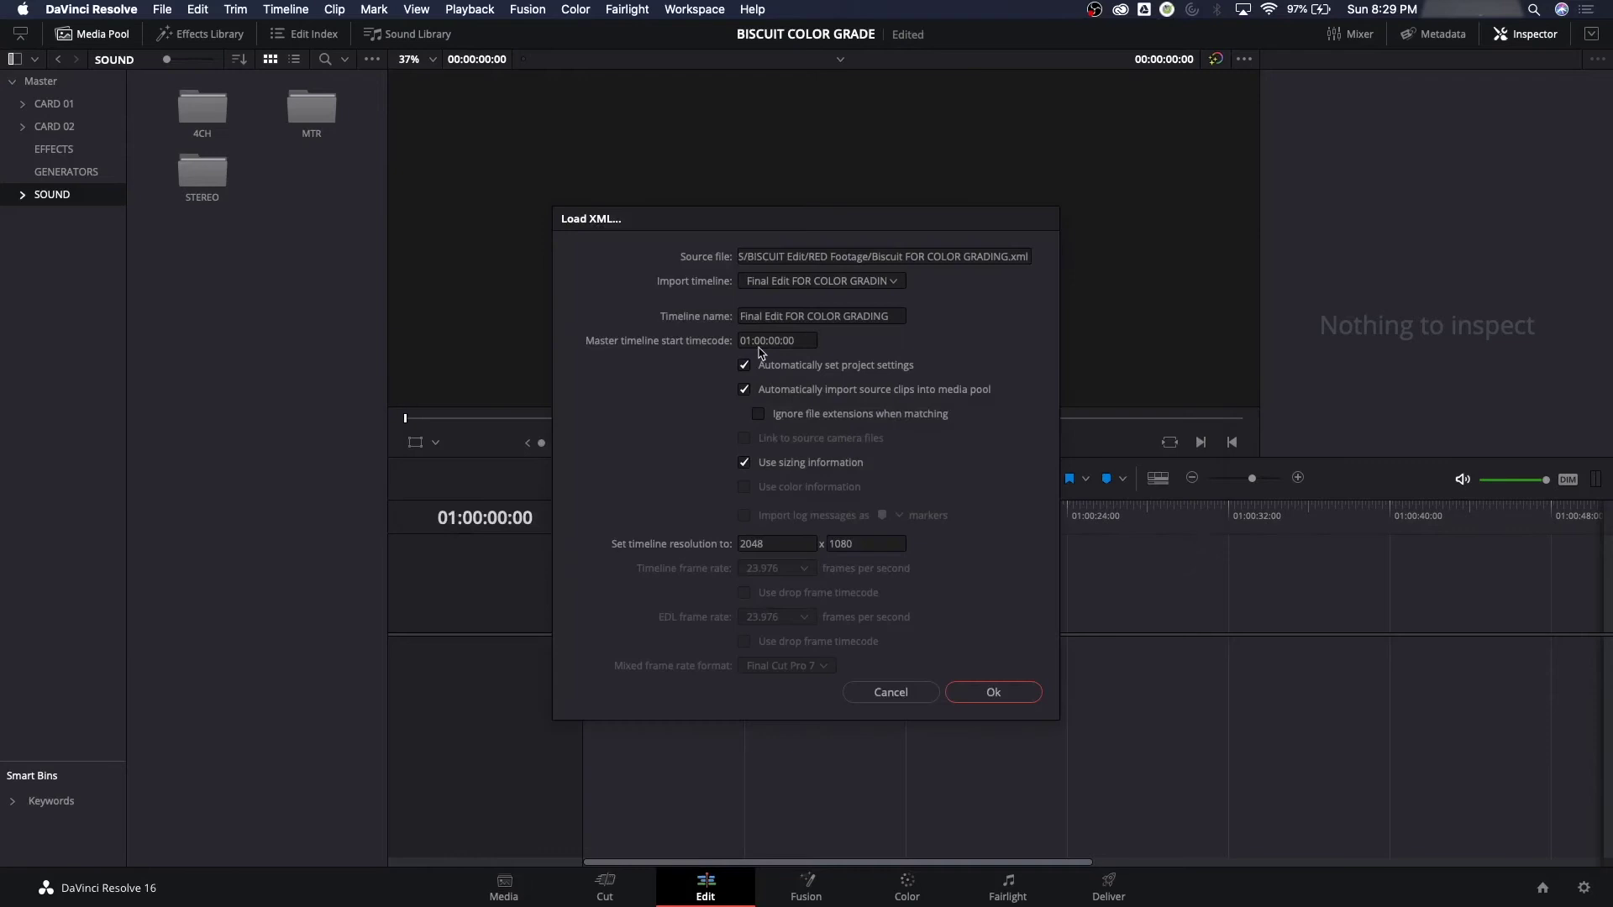
left_click(745, 390)
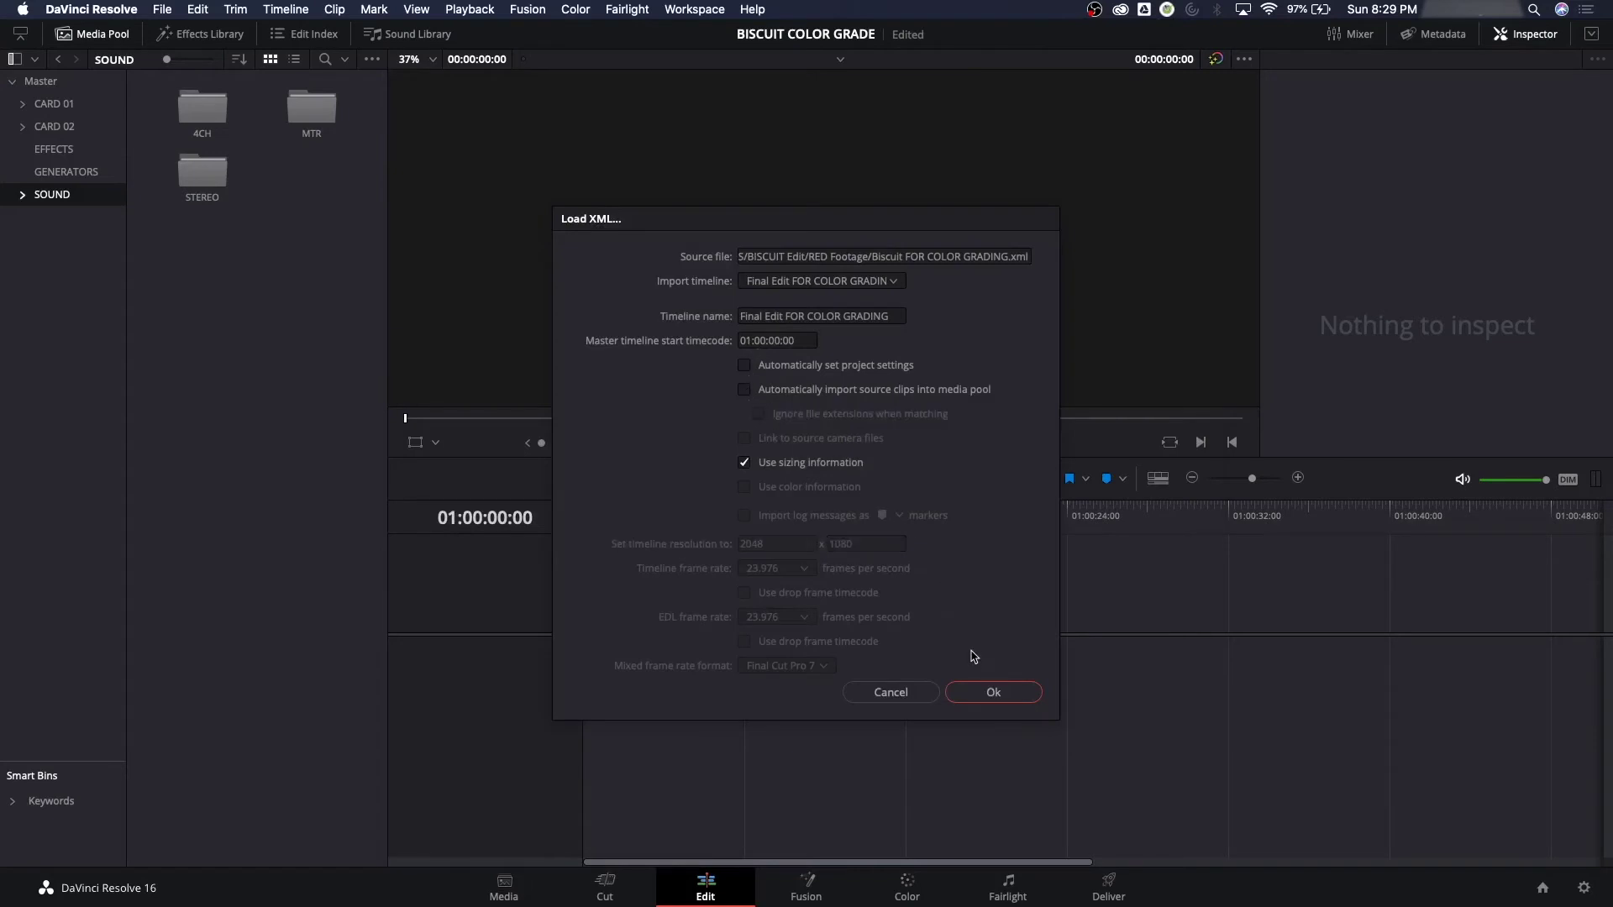
left_click(992, 692)
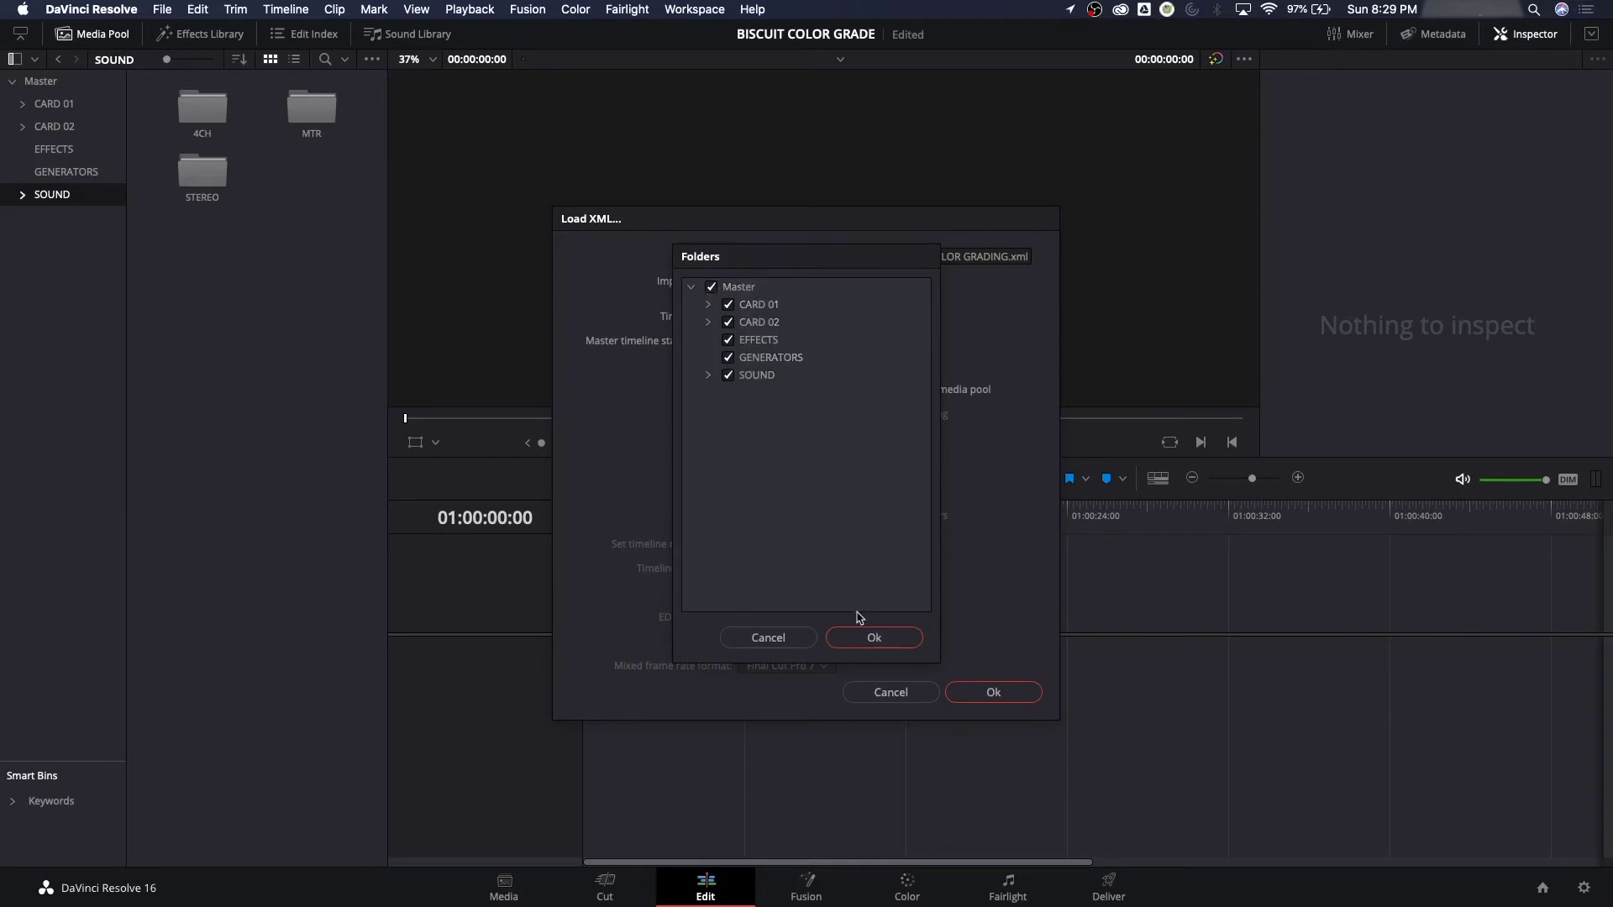
Accept the Master bin folder selection and load the Final Edit FOR COLOR GRADING timeline
left_click(691, 287)
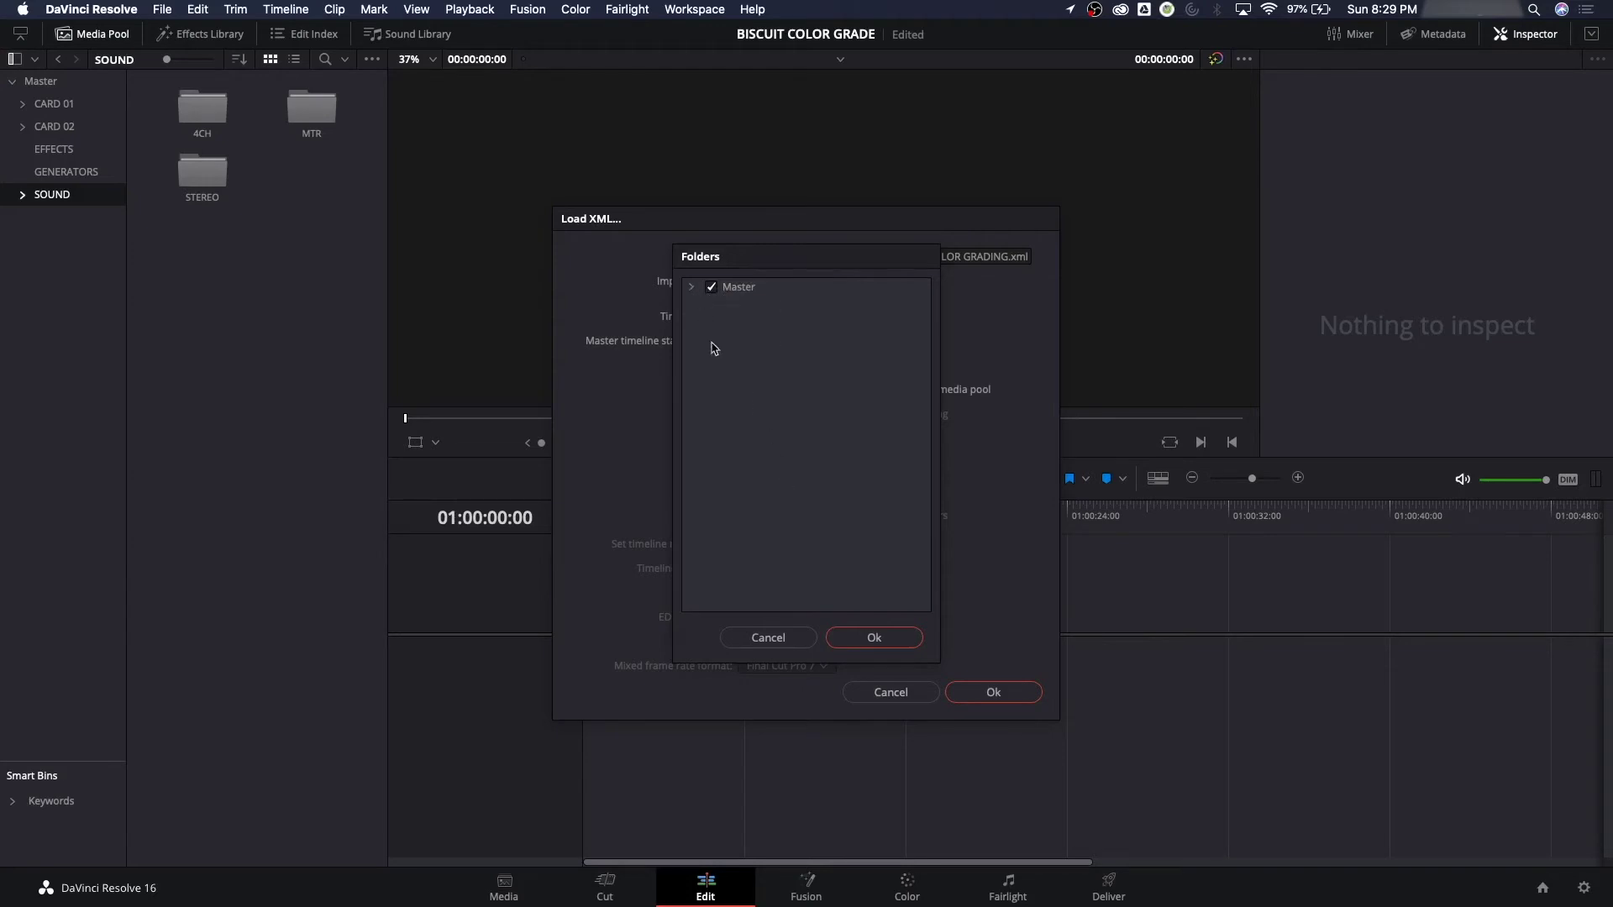
left_click(691, 288)
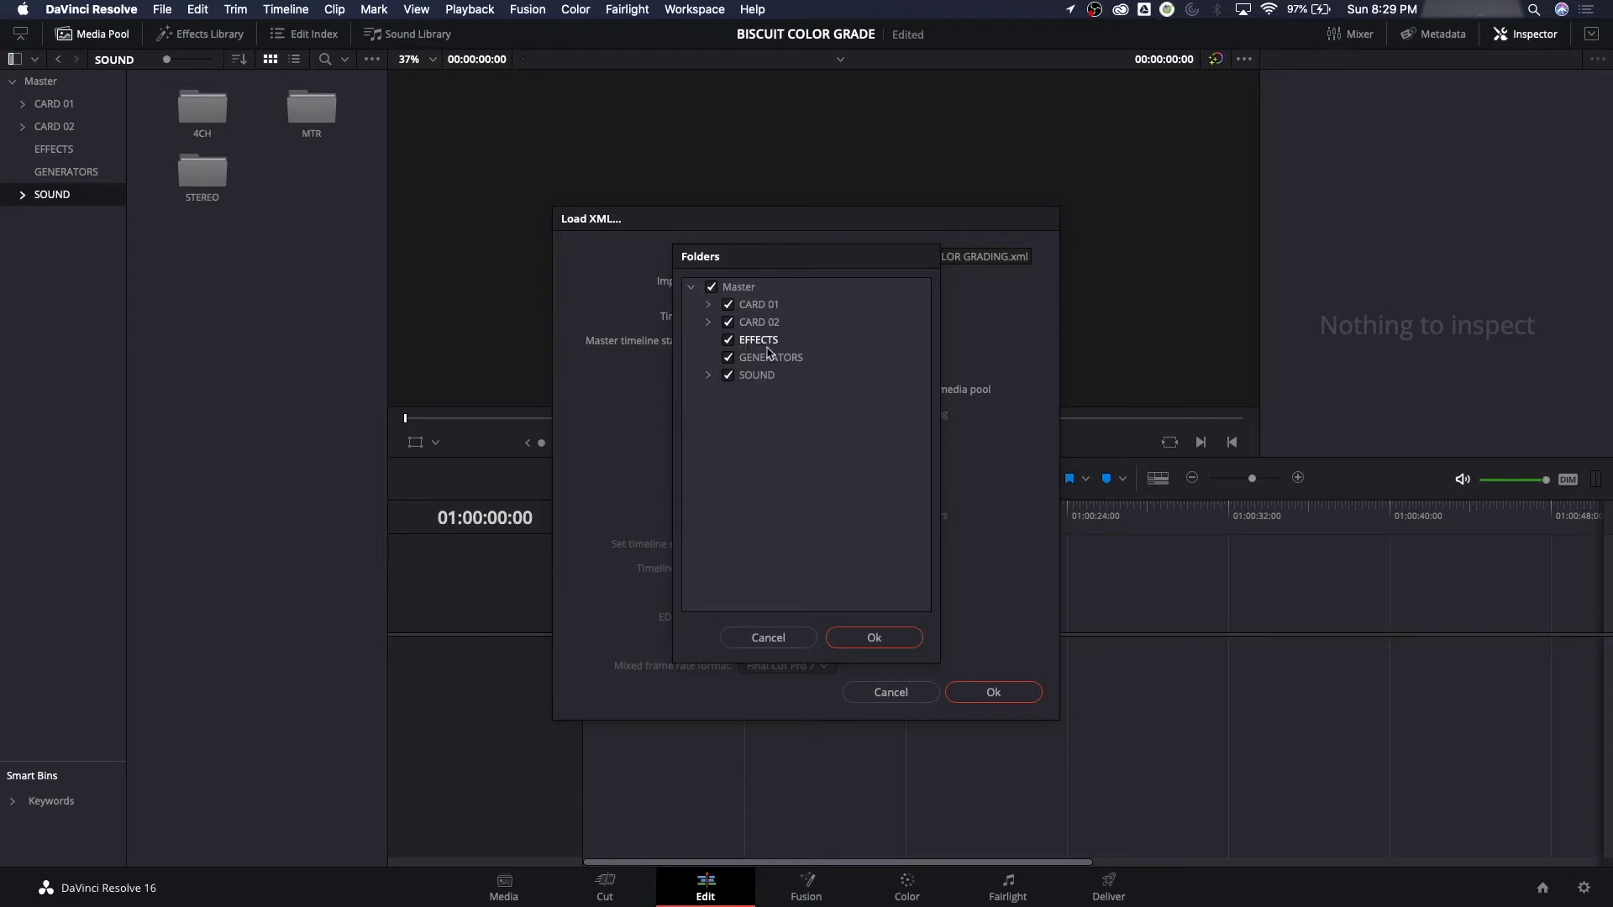
left_click(873, 638)
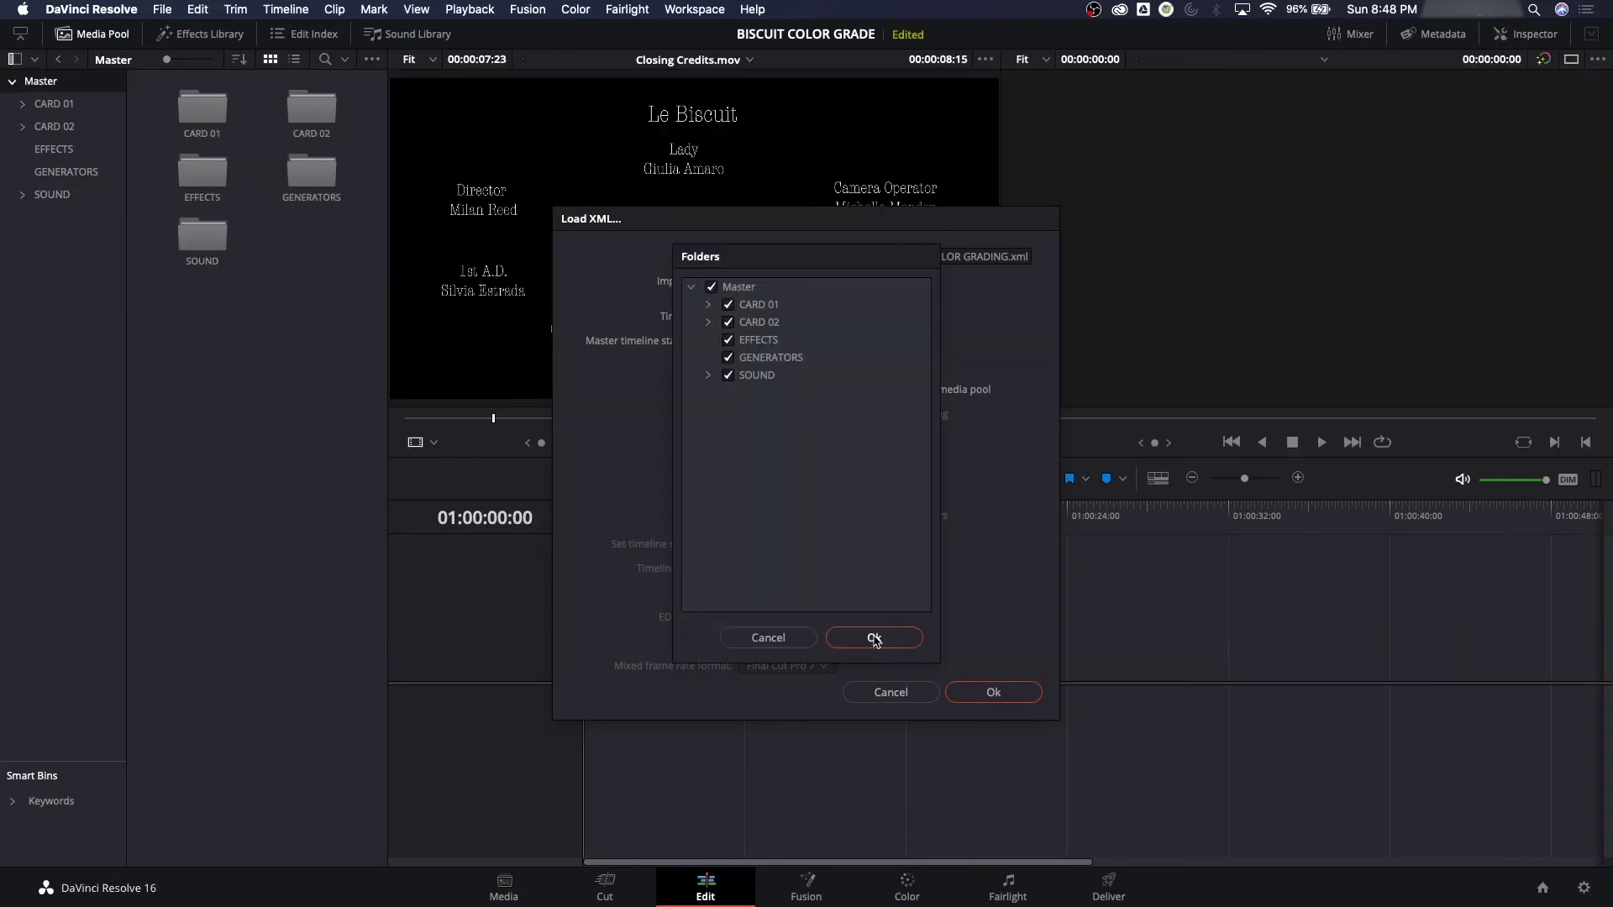
left_click(874, 639)
left_click(979, 692)
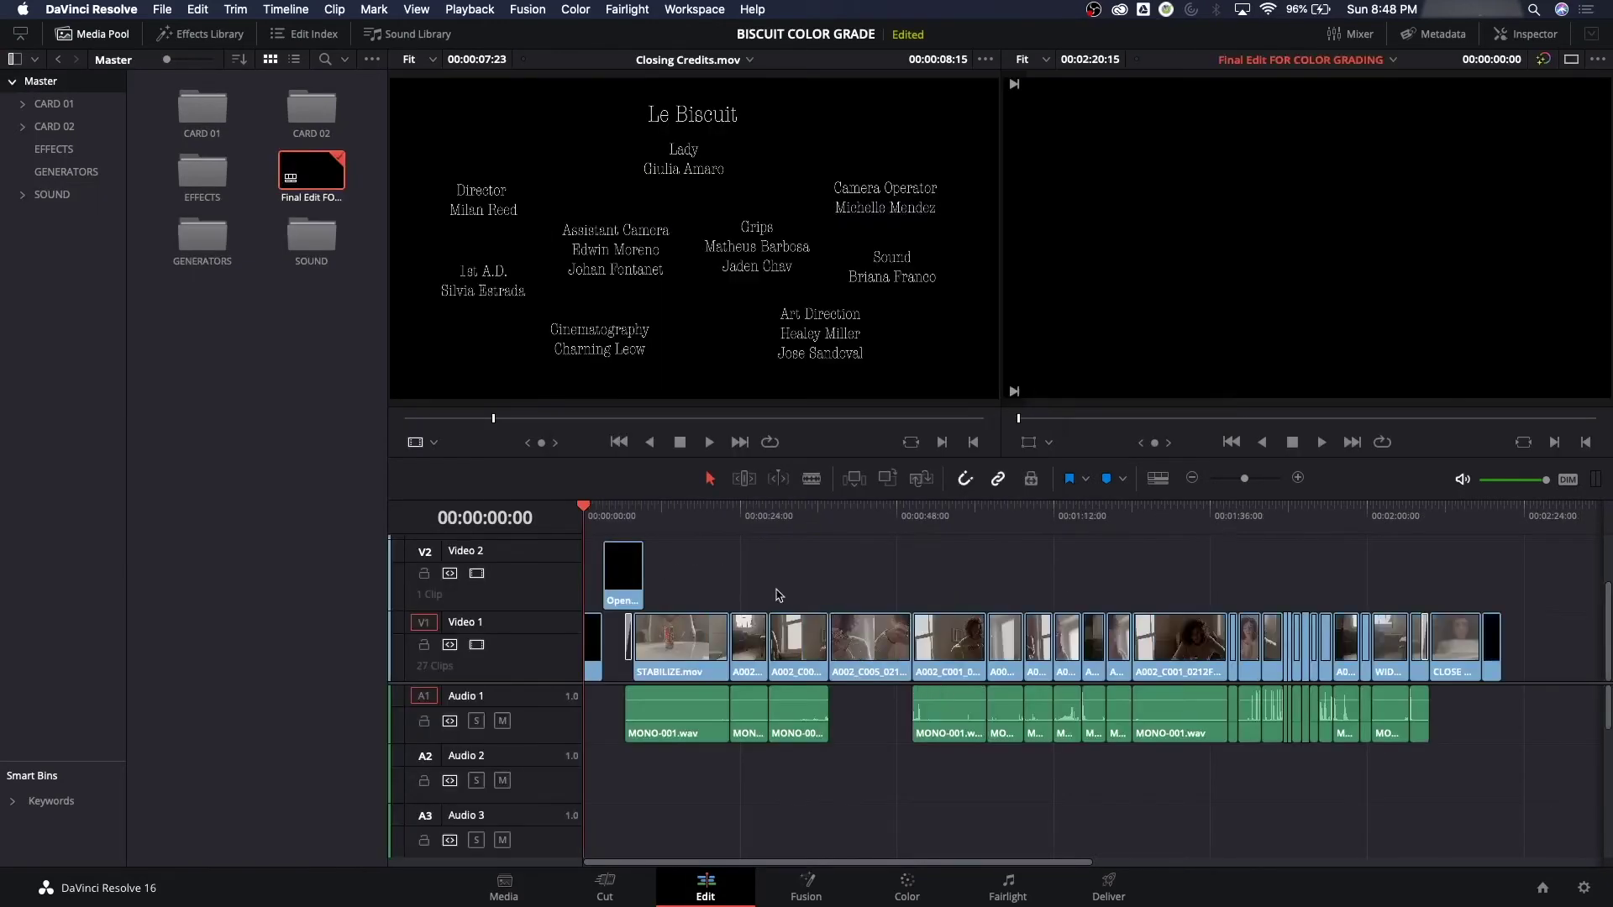
left_click(601, 509)
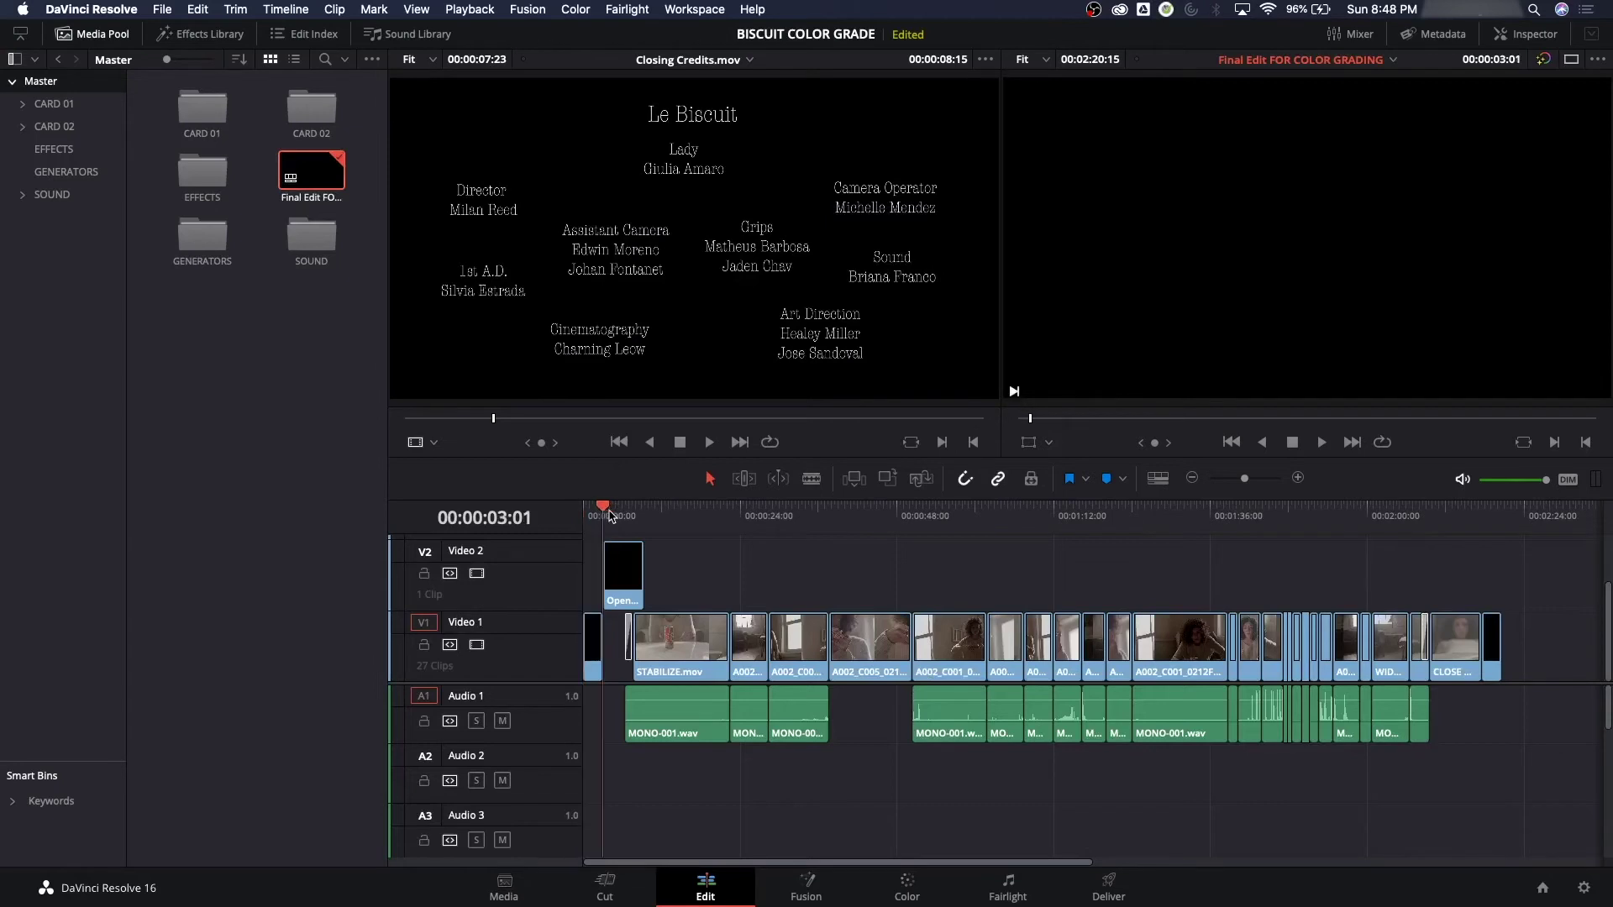
left_click(625, 510)
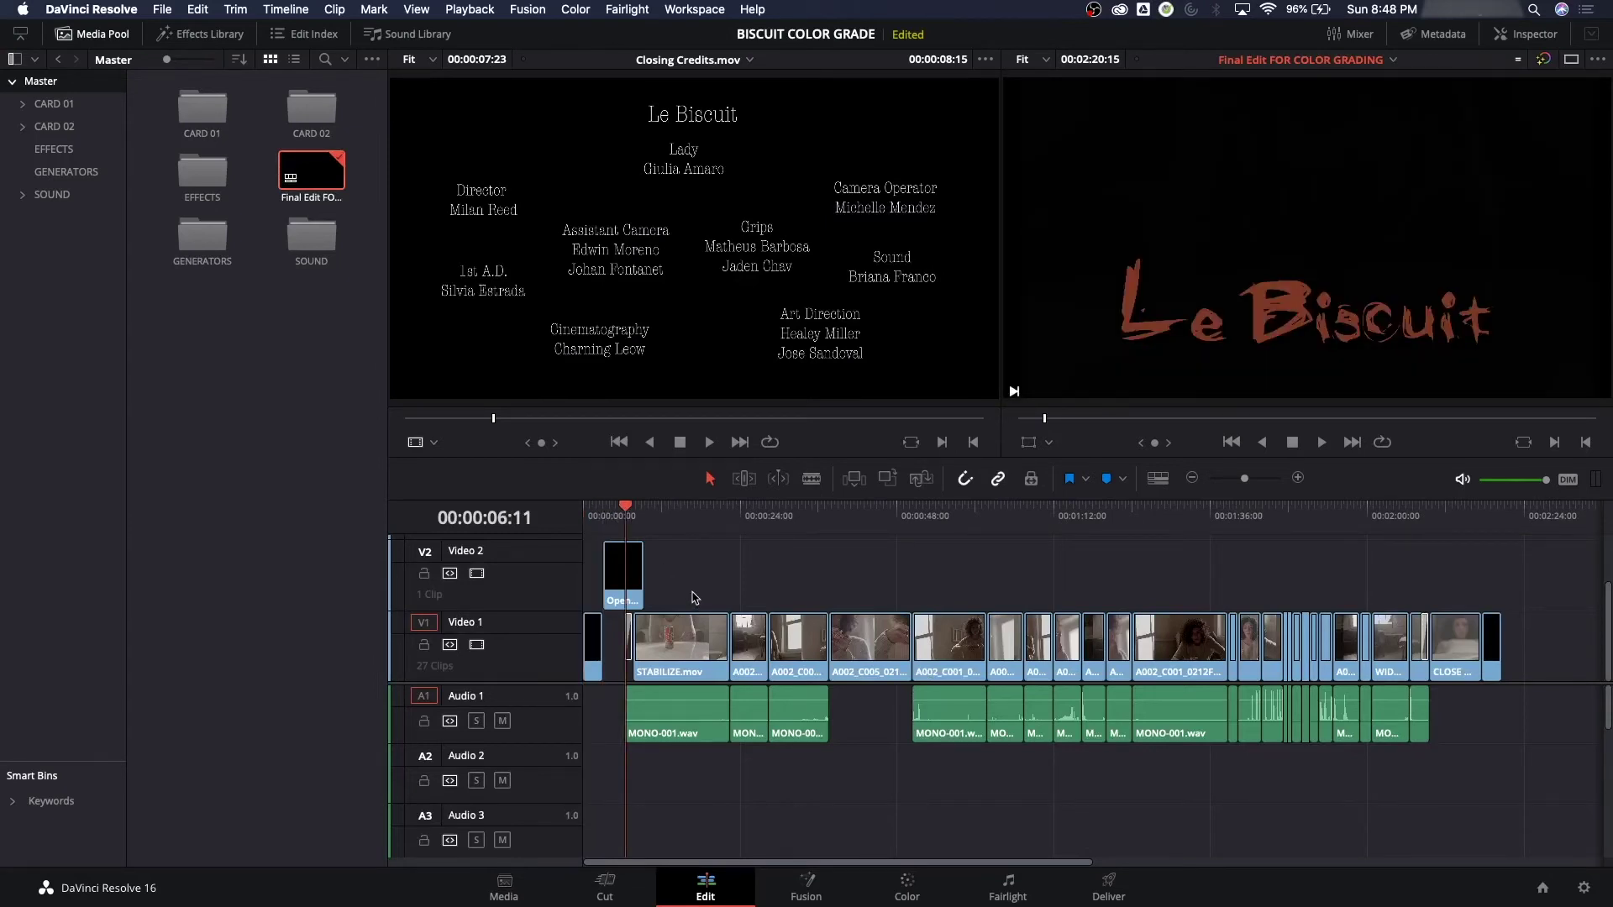
scroll(702, 609, "up", 6)
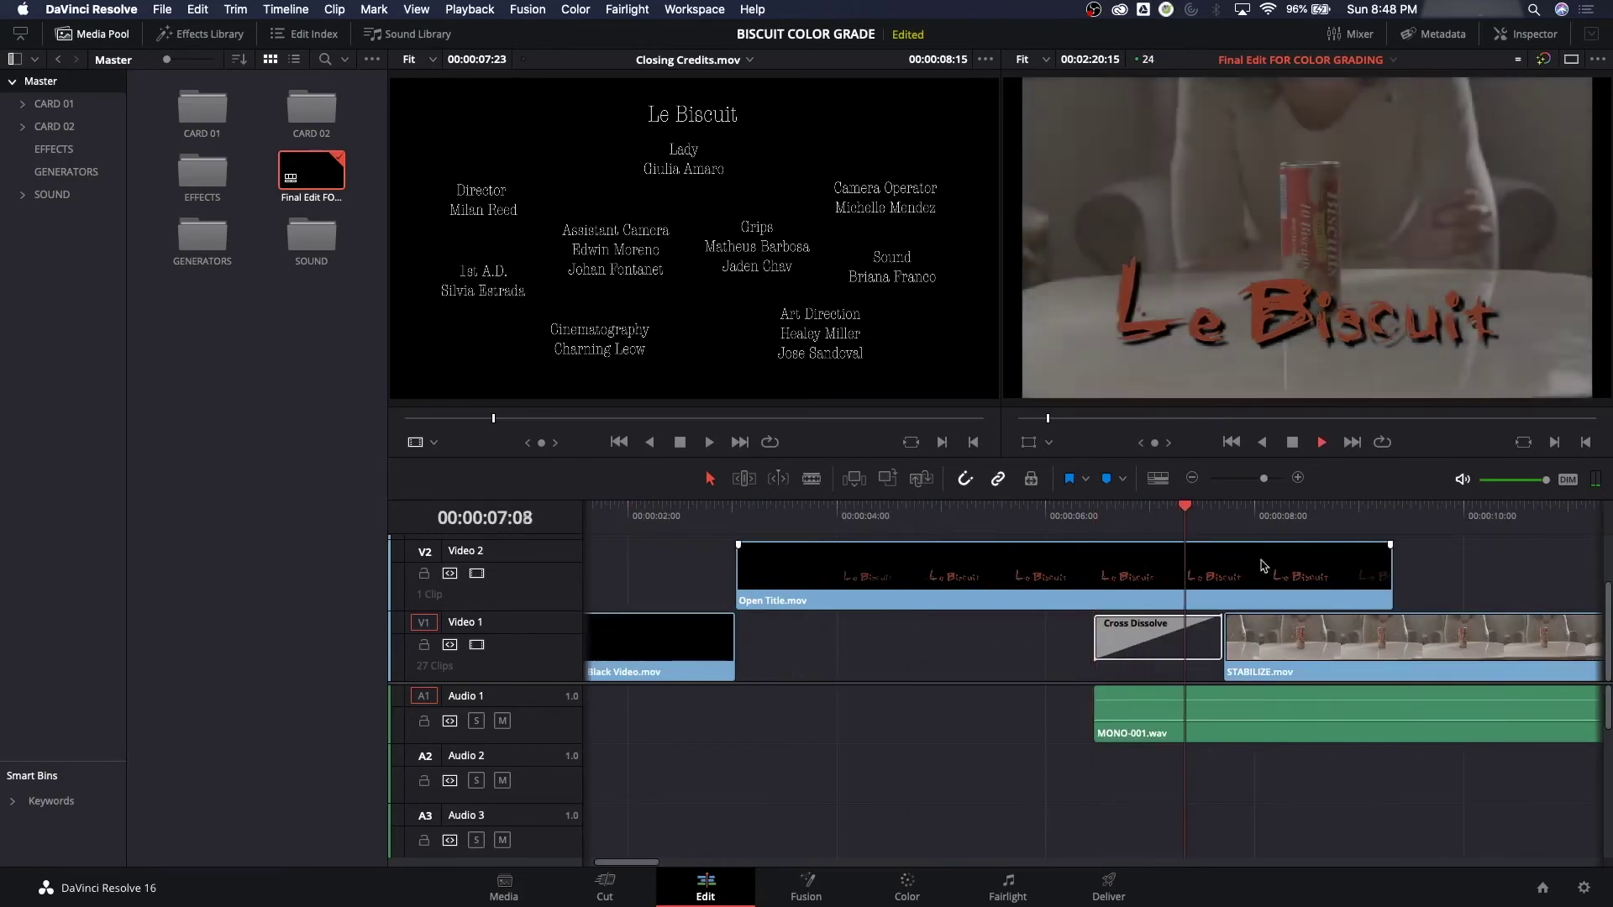
key("space")
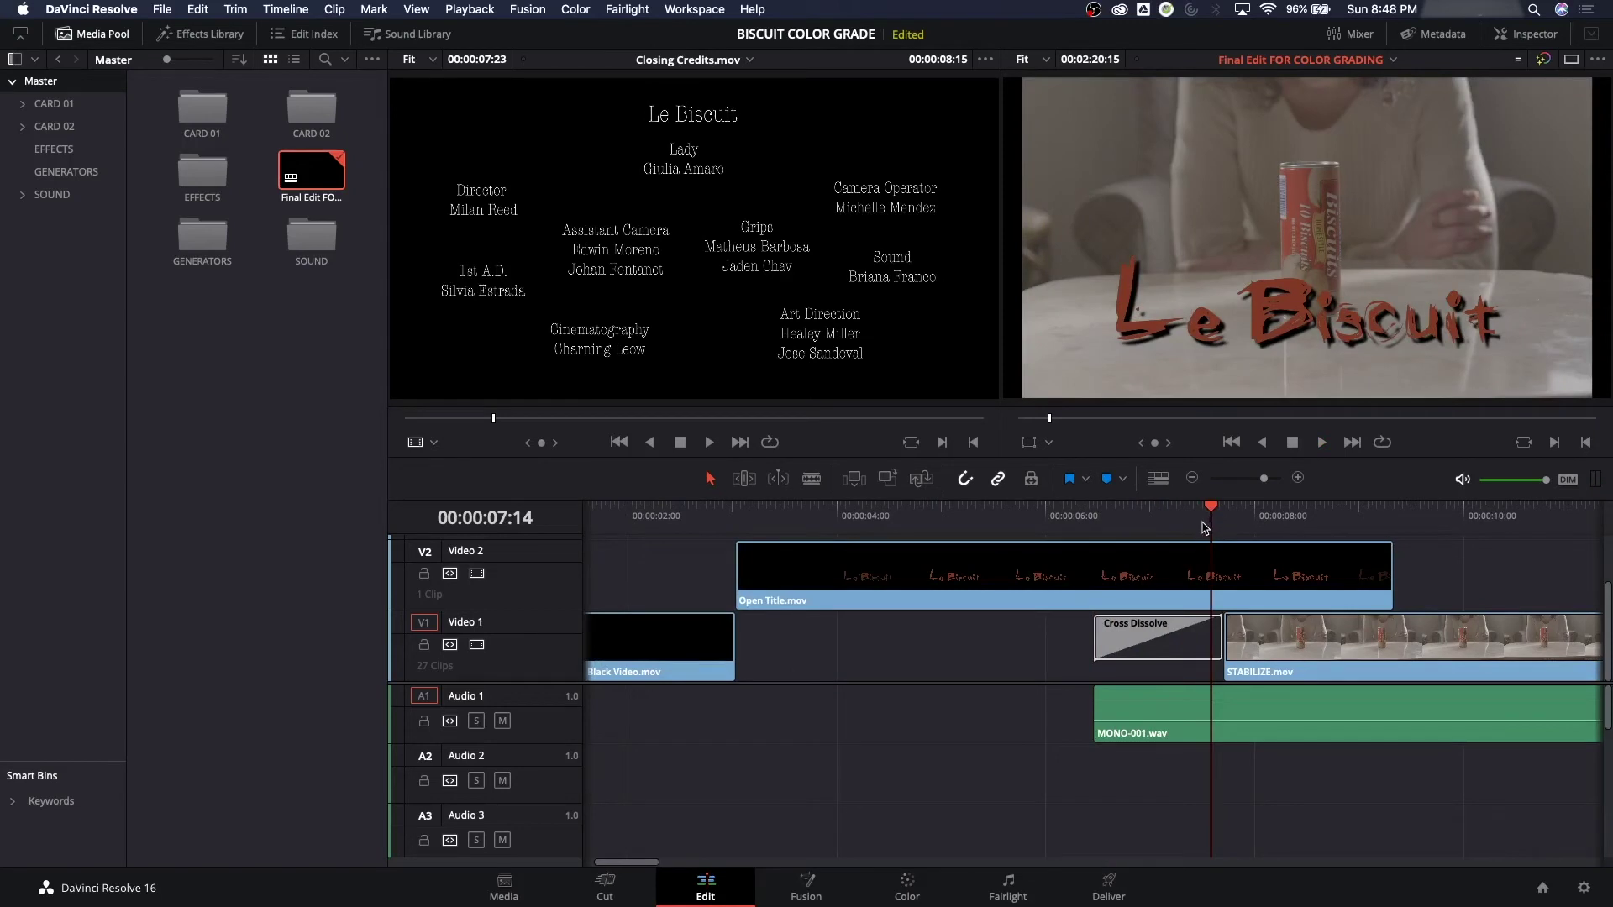
left_click_drag(1147, 509, 1293, 510)
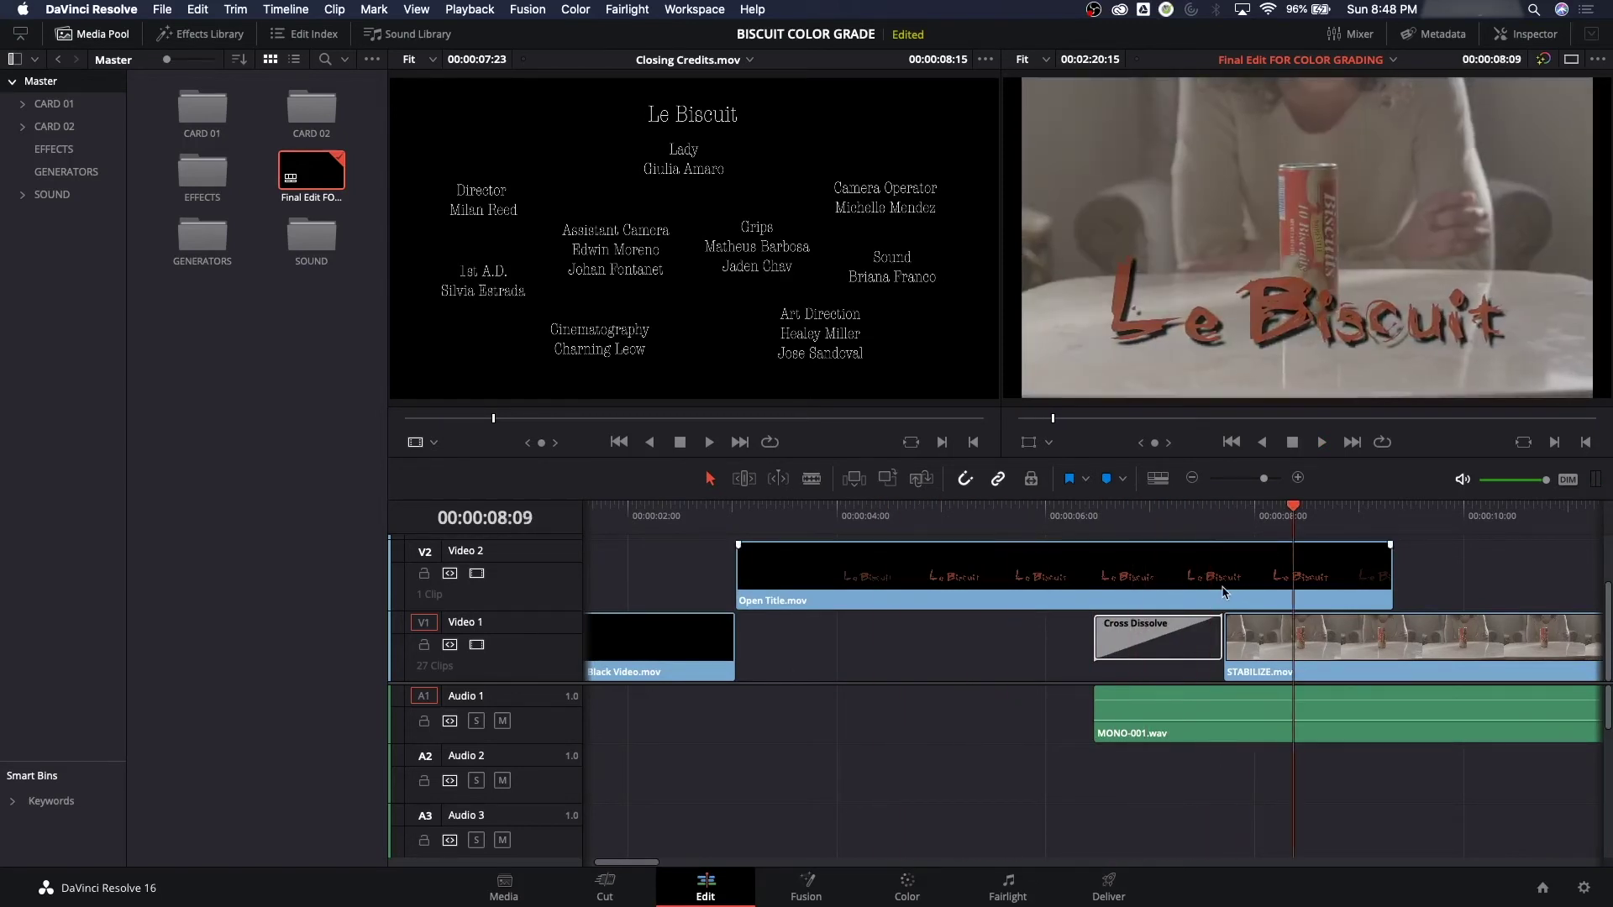
key("shift+z")
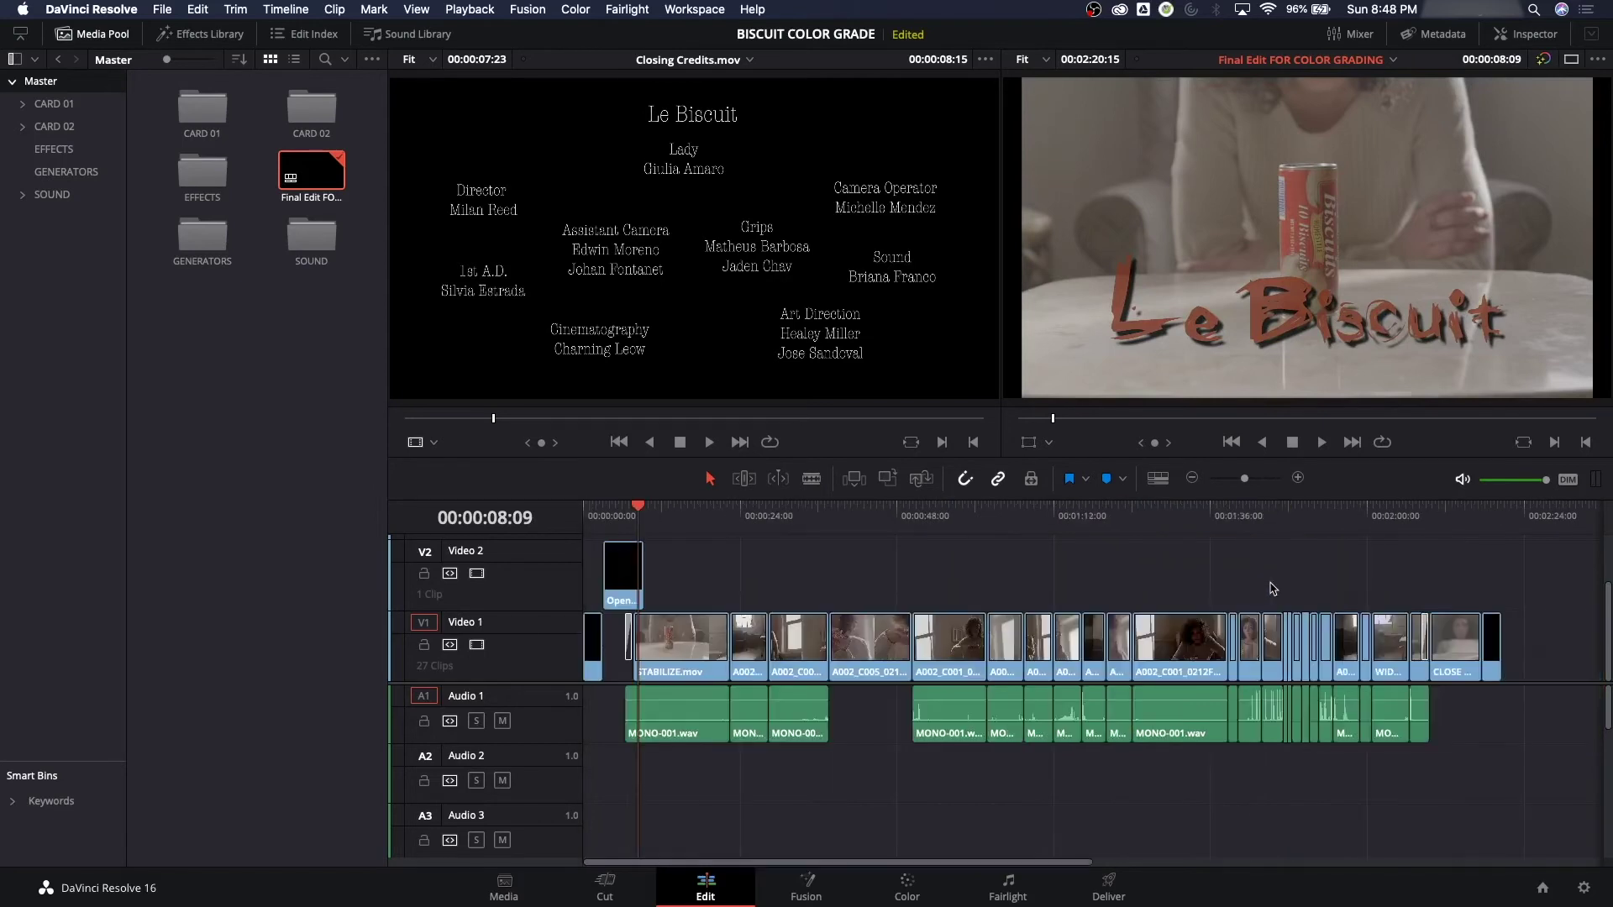
left_click_drag(1428, 510, 1430, 542)
key("space")
key("space")
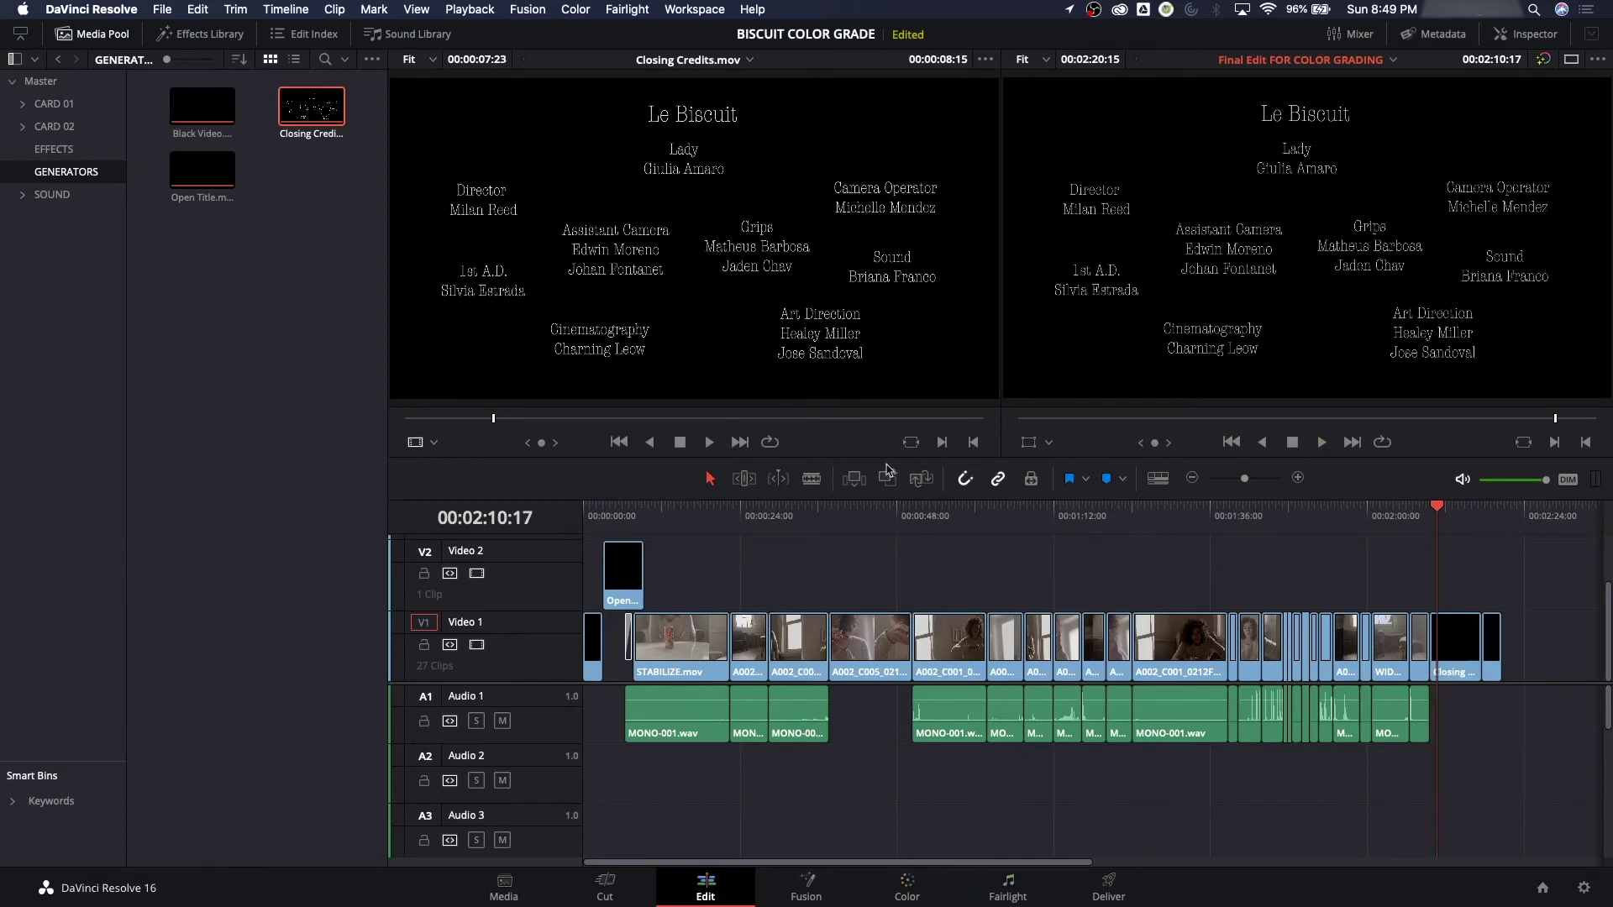
left_click(950, 565)
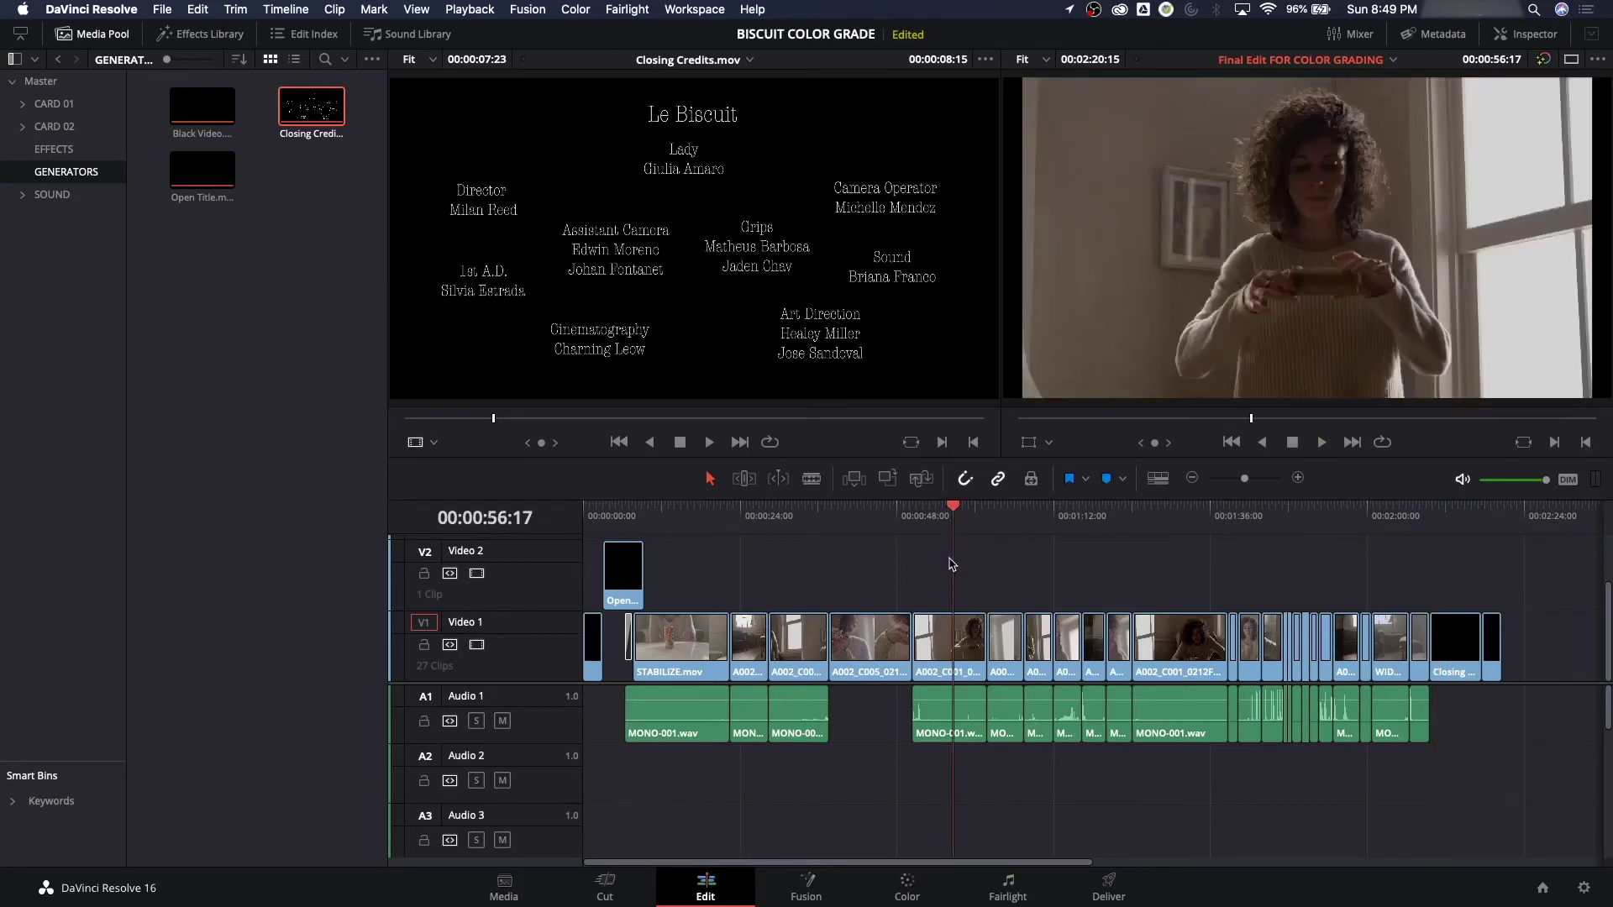
left_click(698, 514)
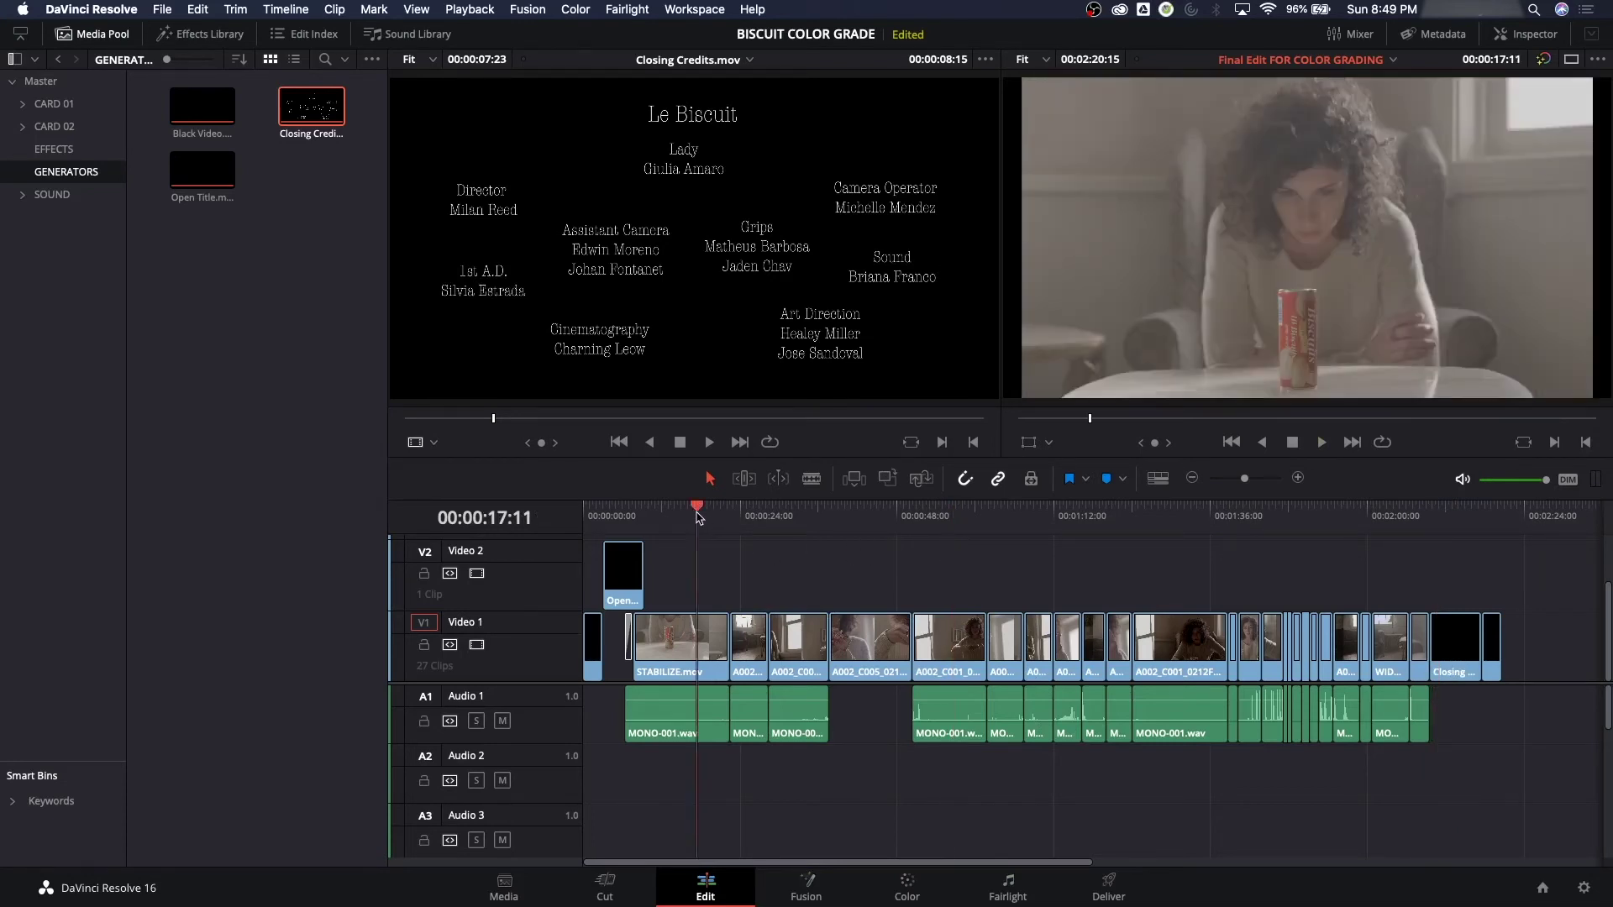
left_click_drag(739, 516, 771, 521)
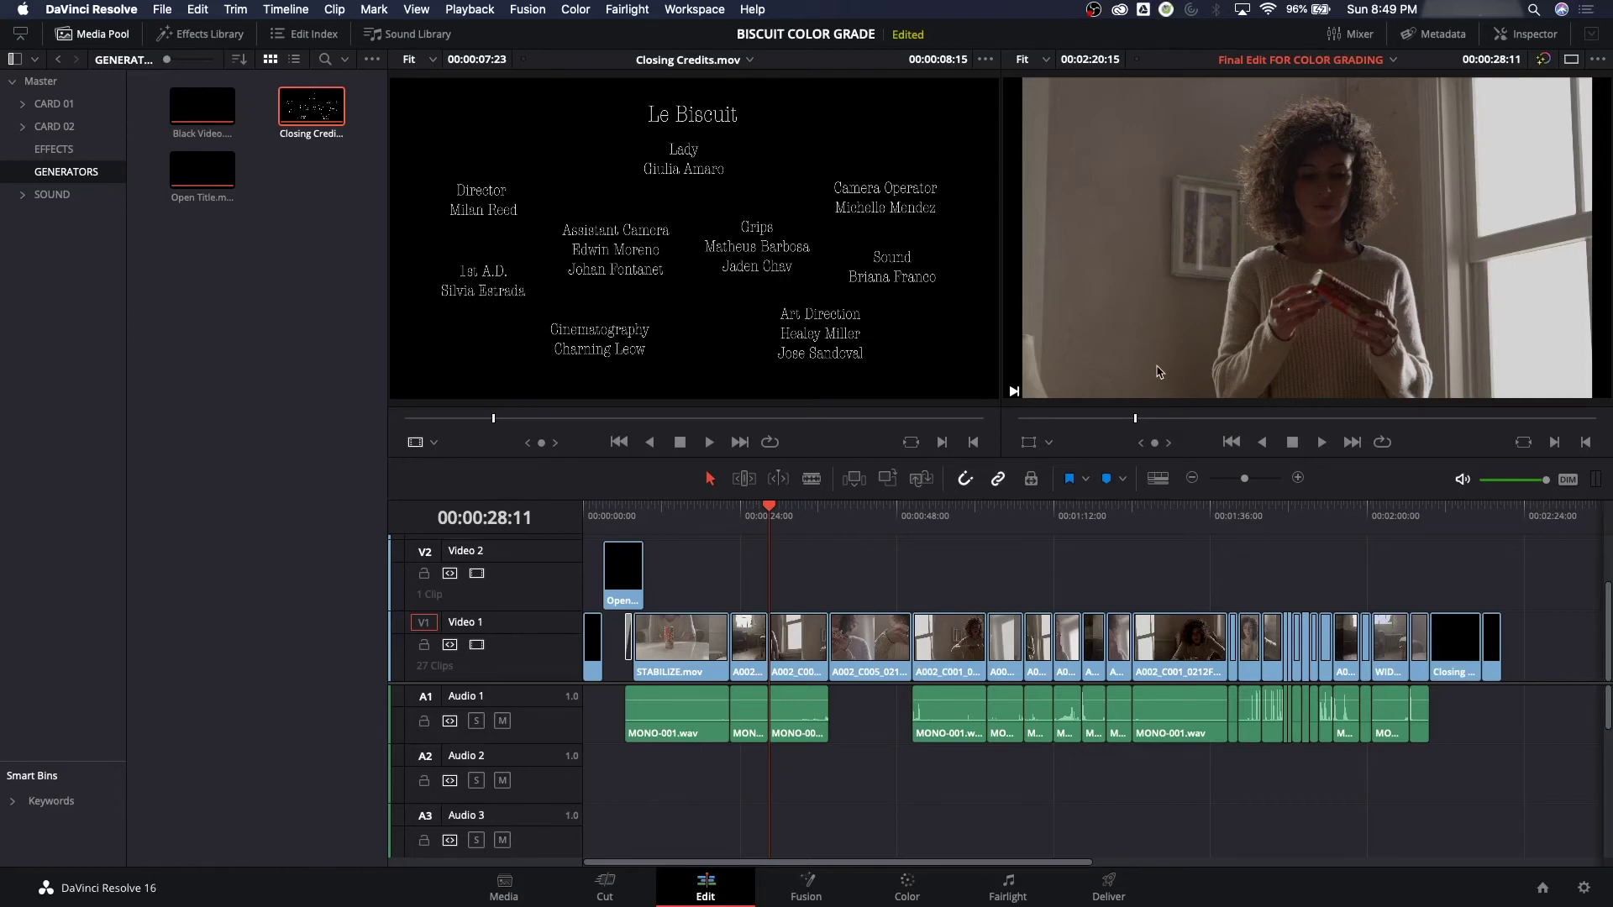
left_click(708, 515)
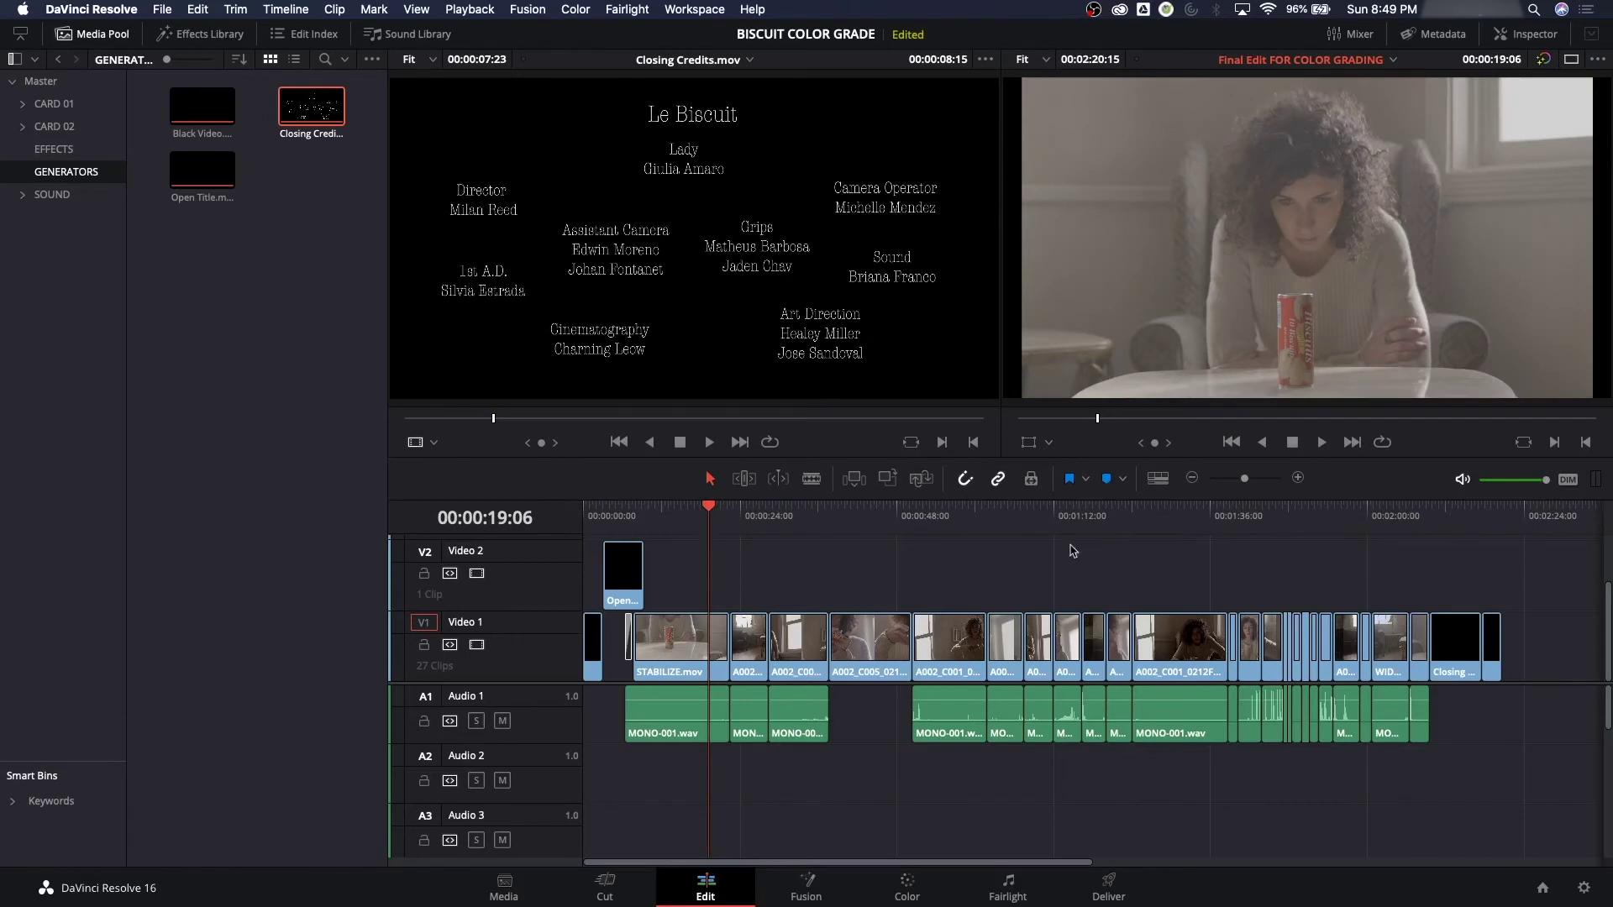
left_click_drag(717, 516, 881, 526)
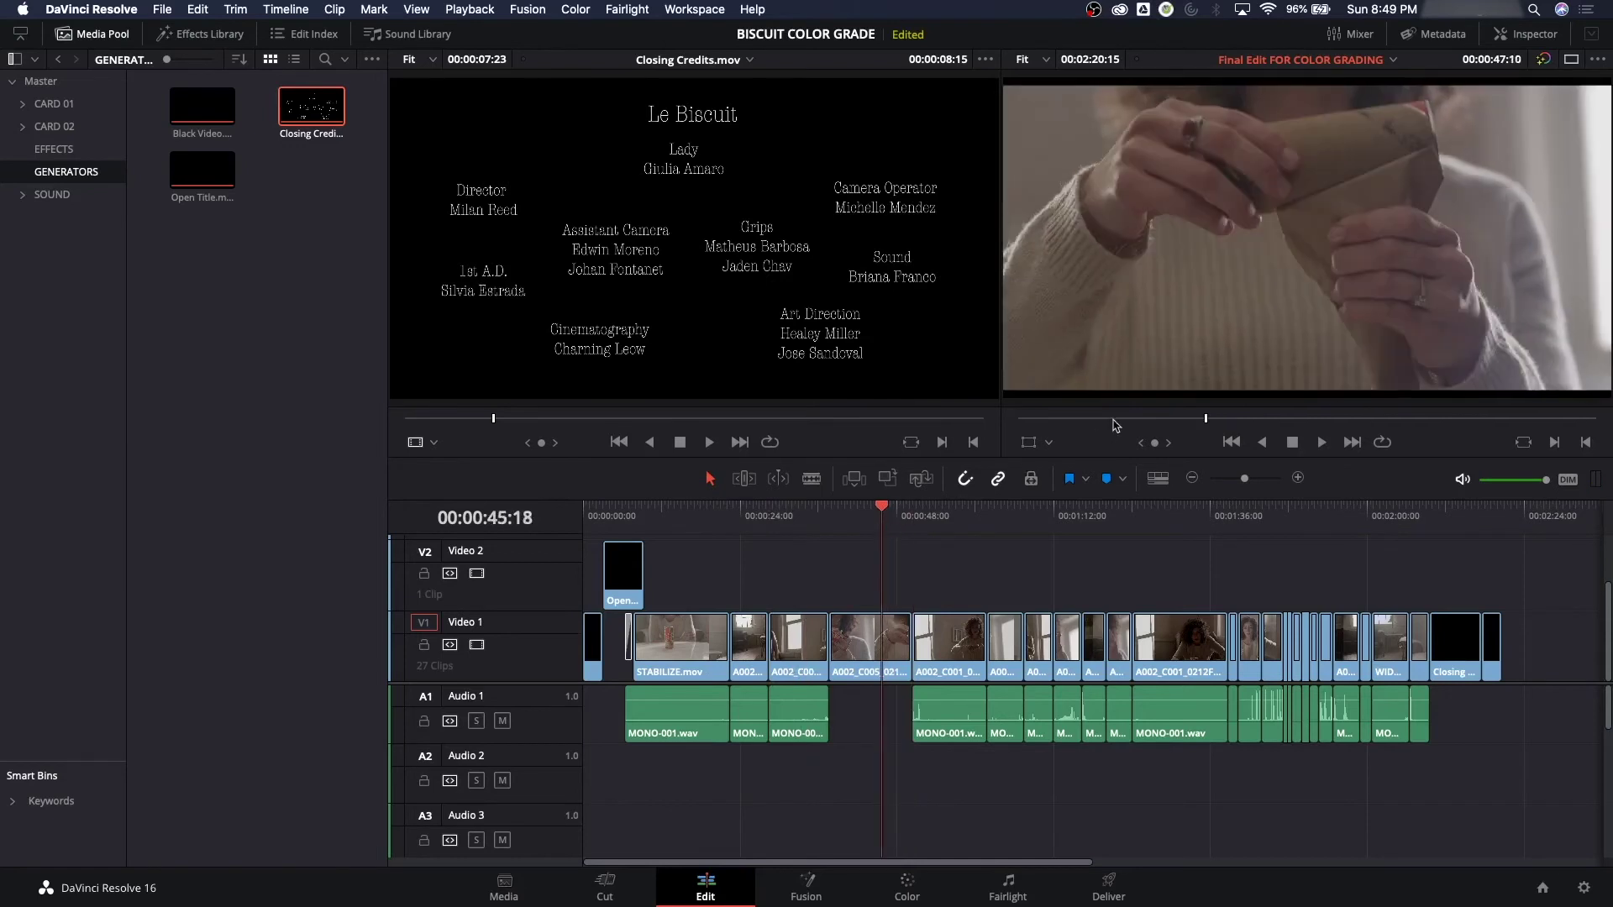
Set mismatched-resolution input scaling to Scale full frame with crop and save the project settings
left_click(1584, 888)
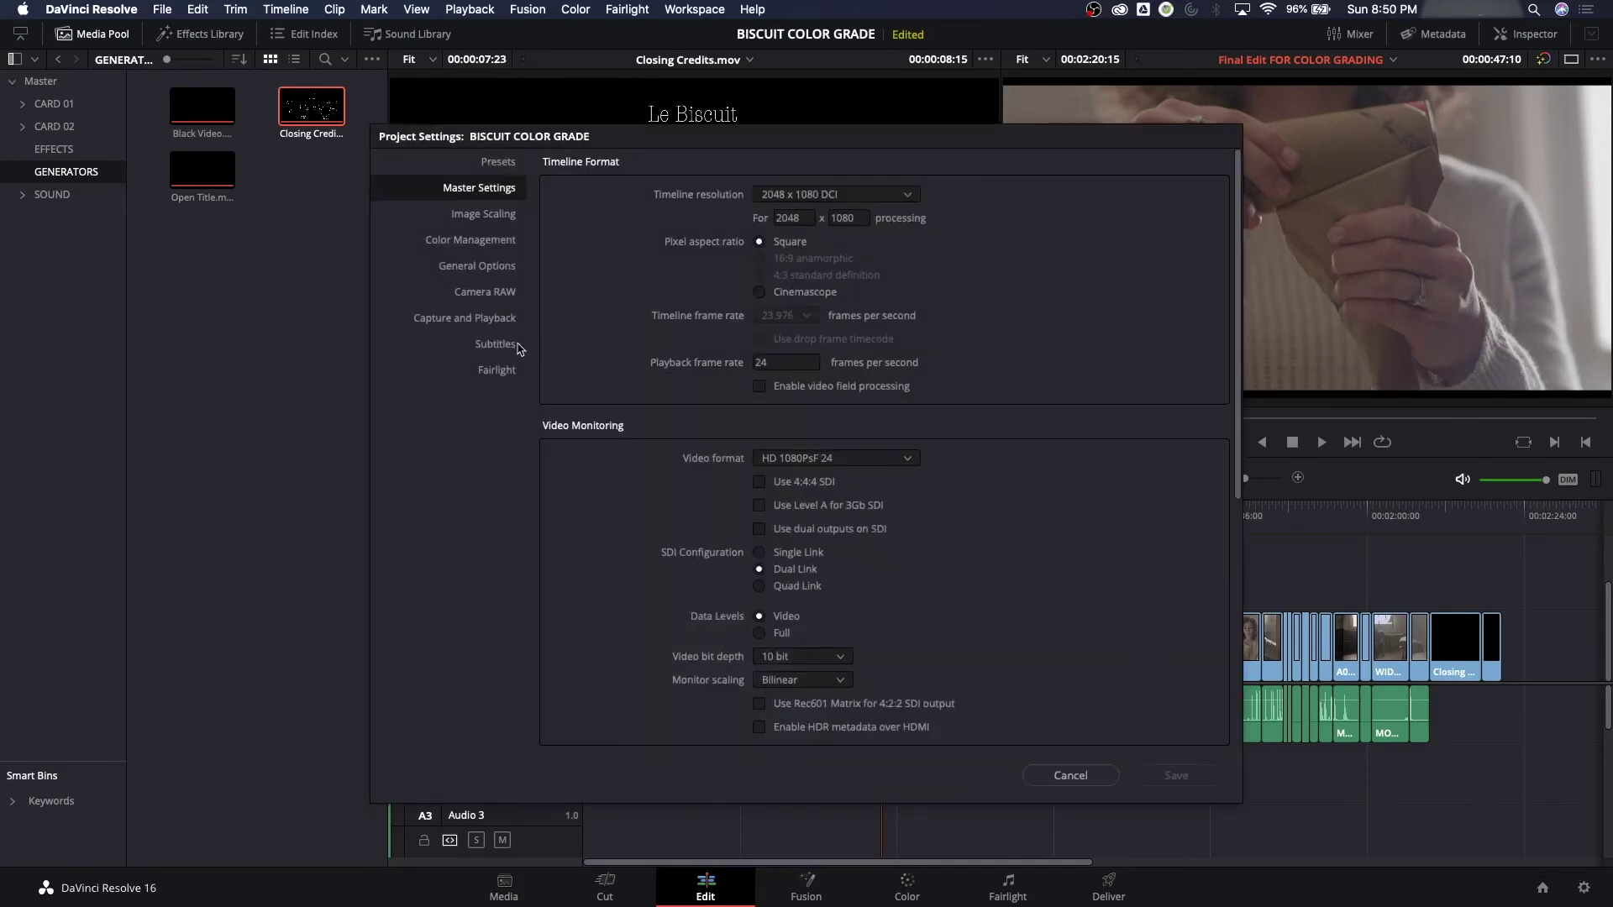
left_click(500, 217)
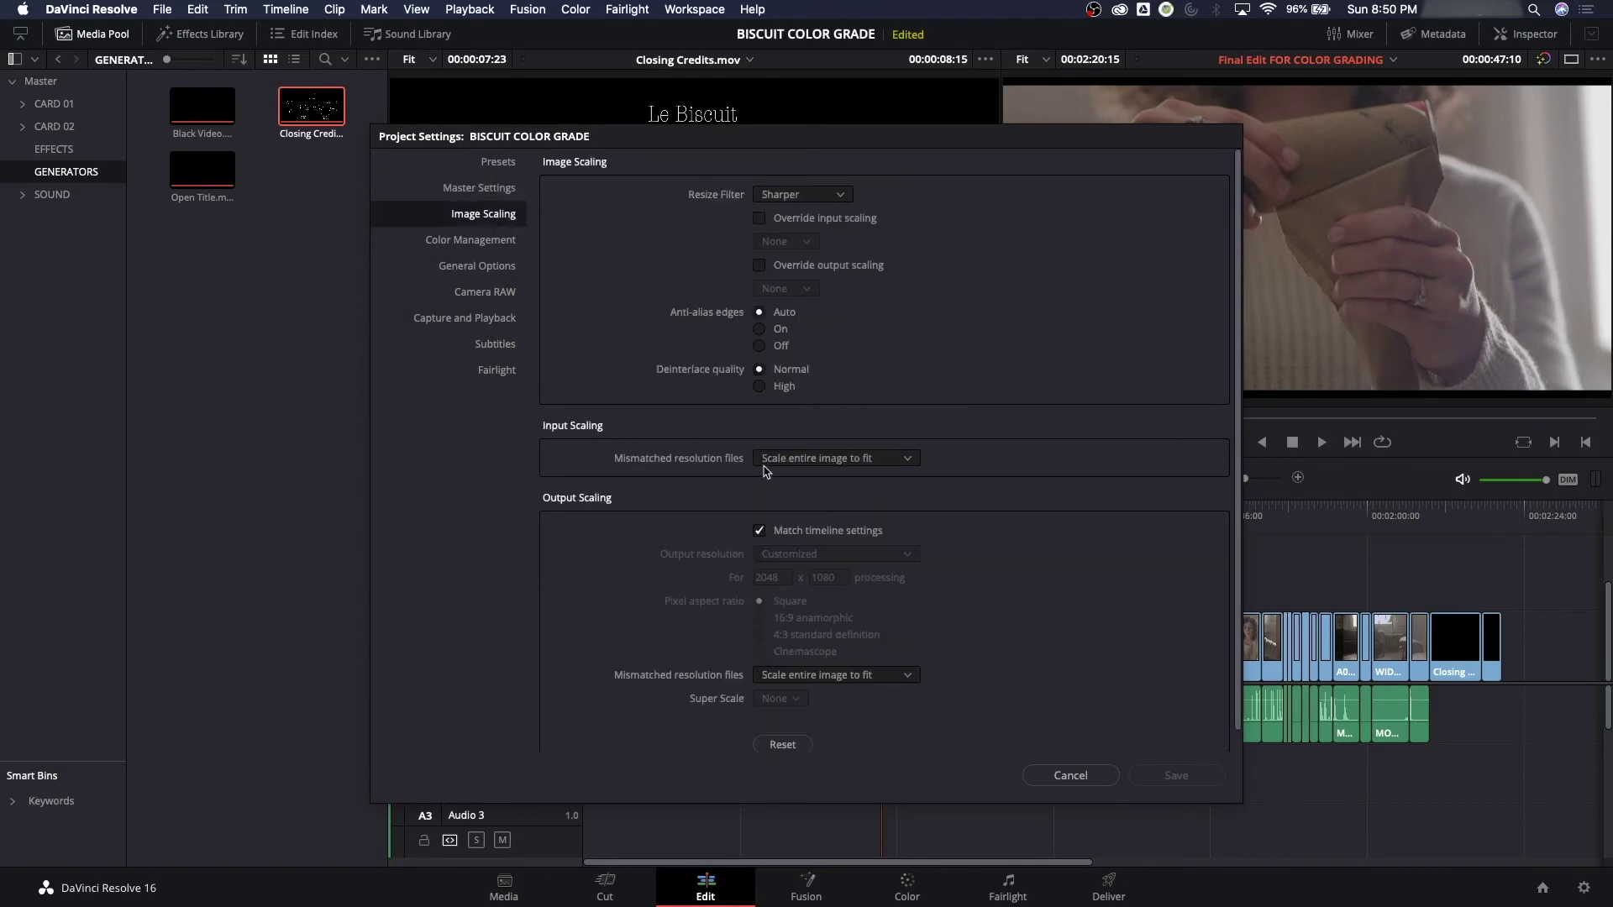
left_click(798, 461)
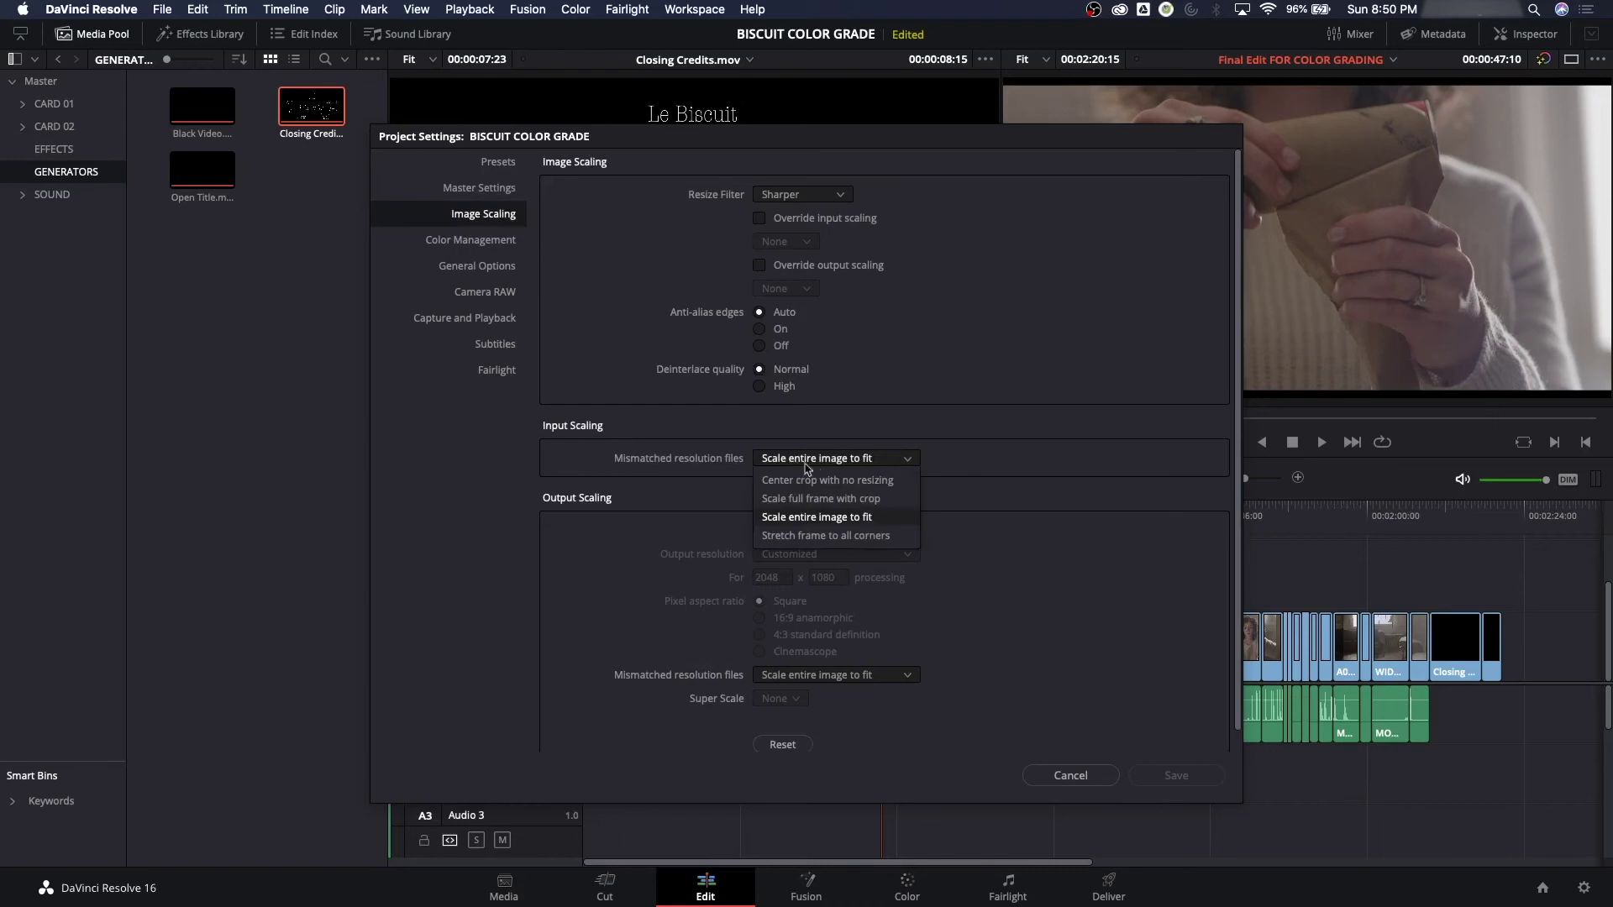
left_click(830, 502)
left_click(1175, 773)
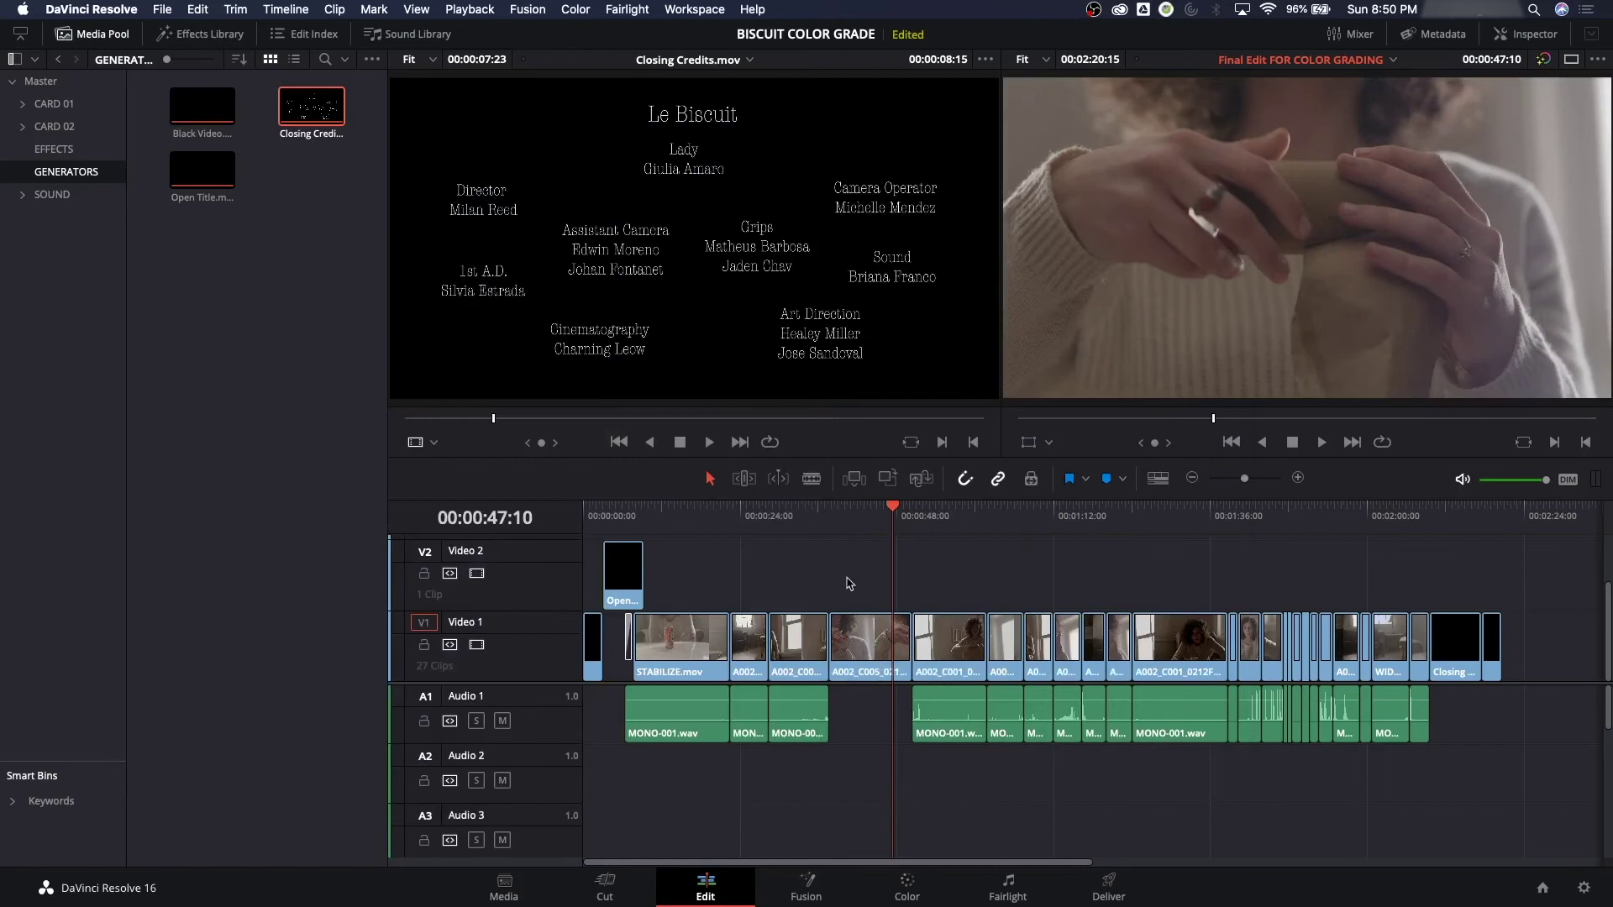
left_click_drag(780, 516, 728, 542)
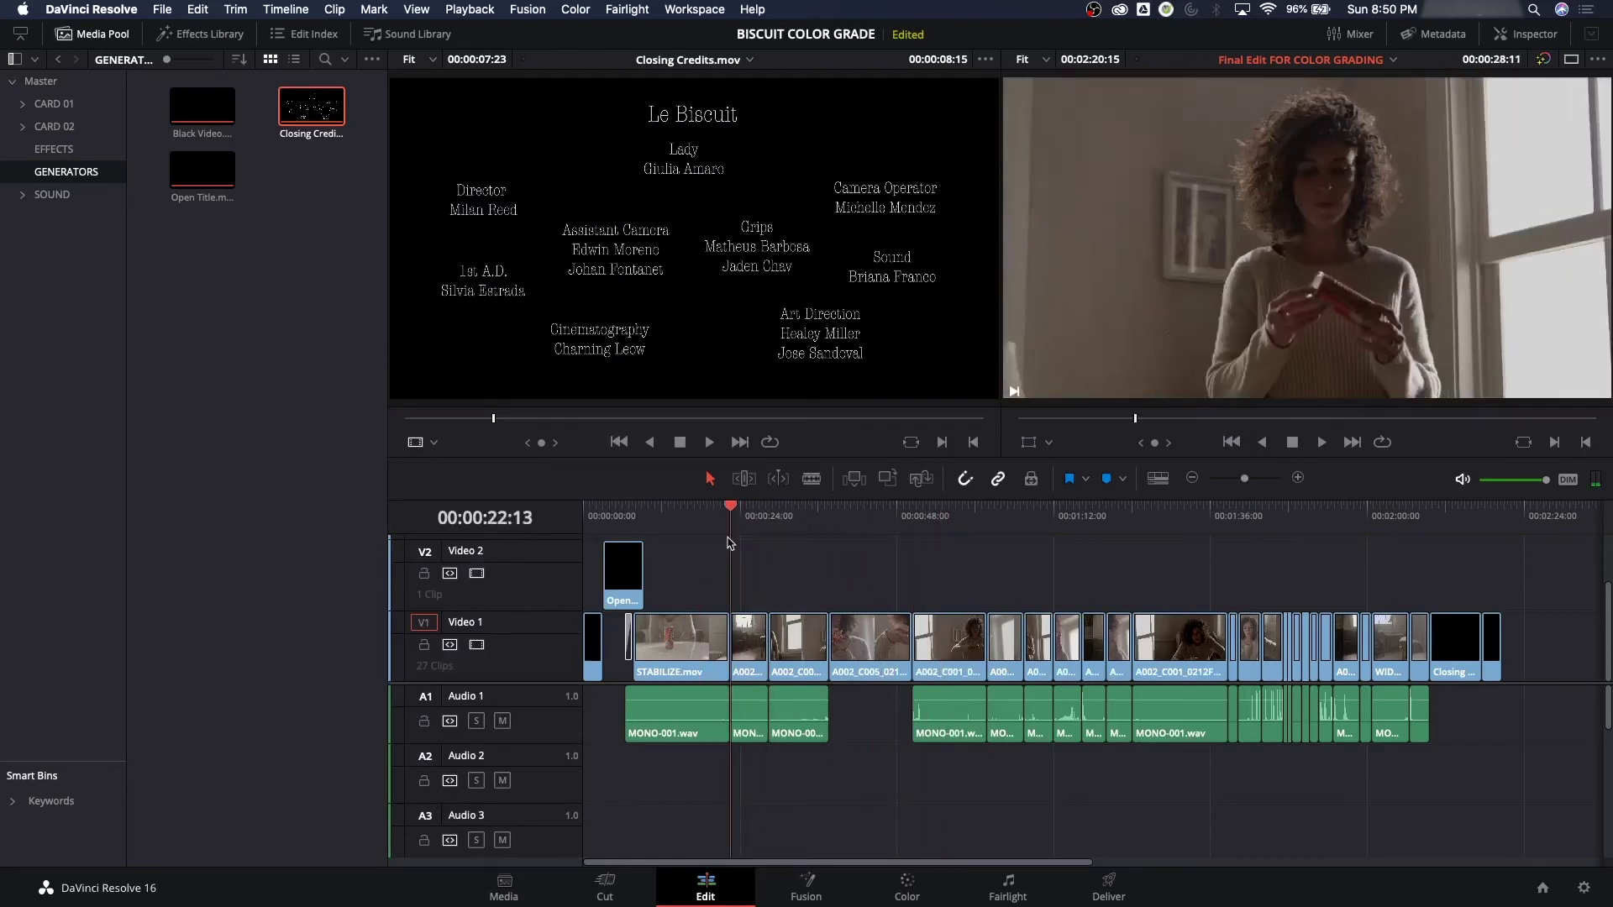
Jump to an earlier point in the cut and select the STABILIZE.mov clip
left_click(687, 518)
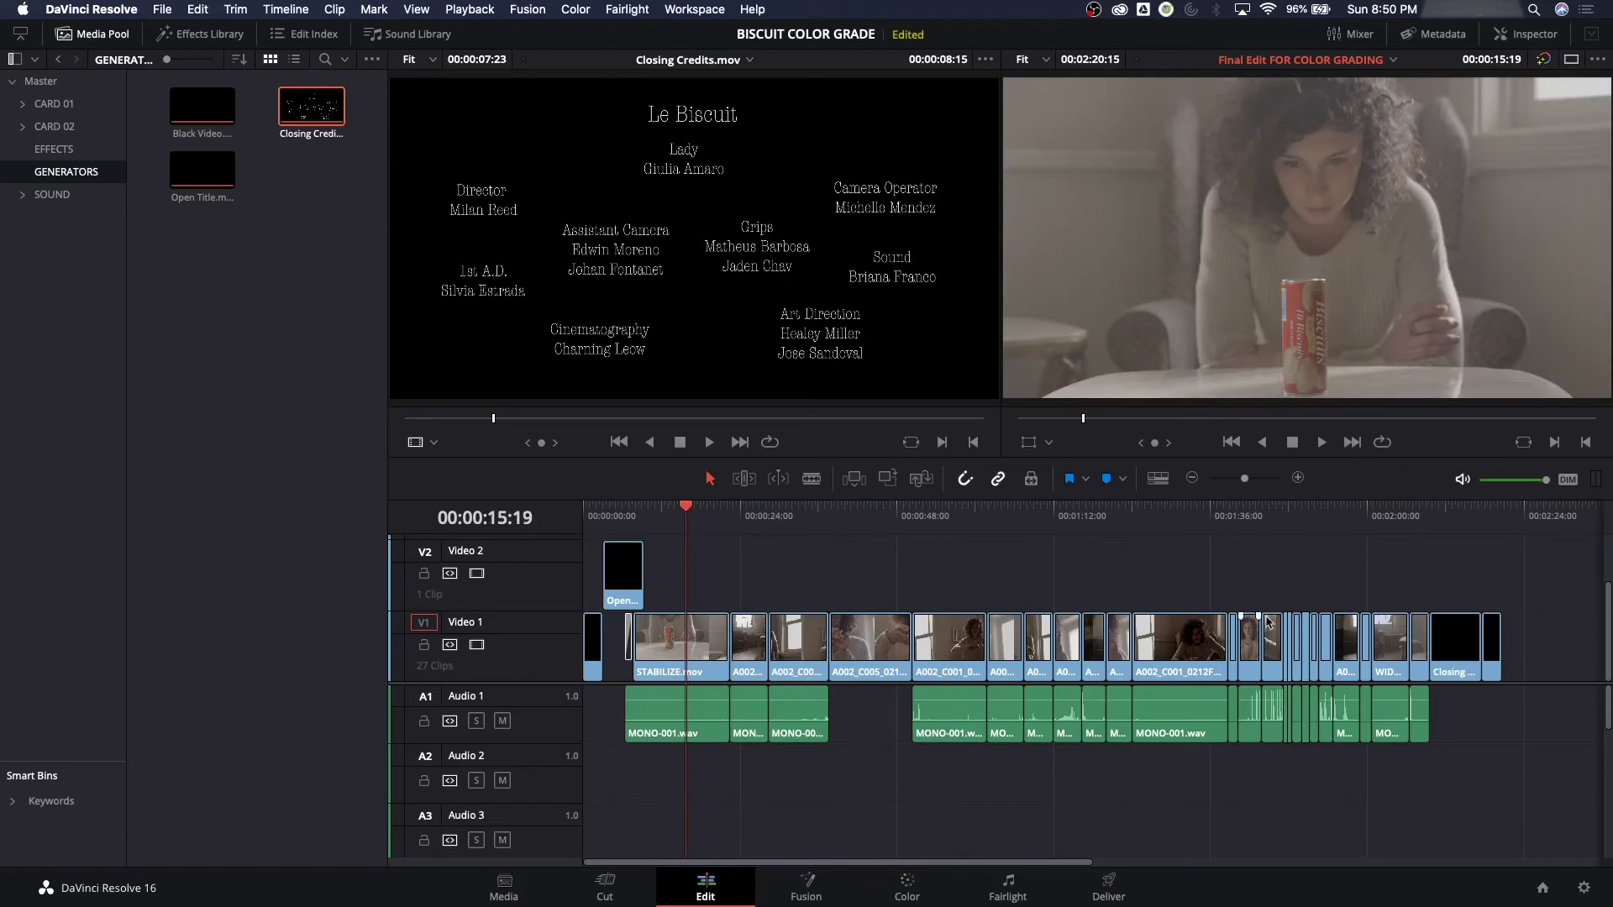
left_click(682, 659)
In Camera RAW settings, choose the RED profile and decode clips using project settings
left_click(1583, 888)
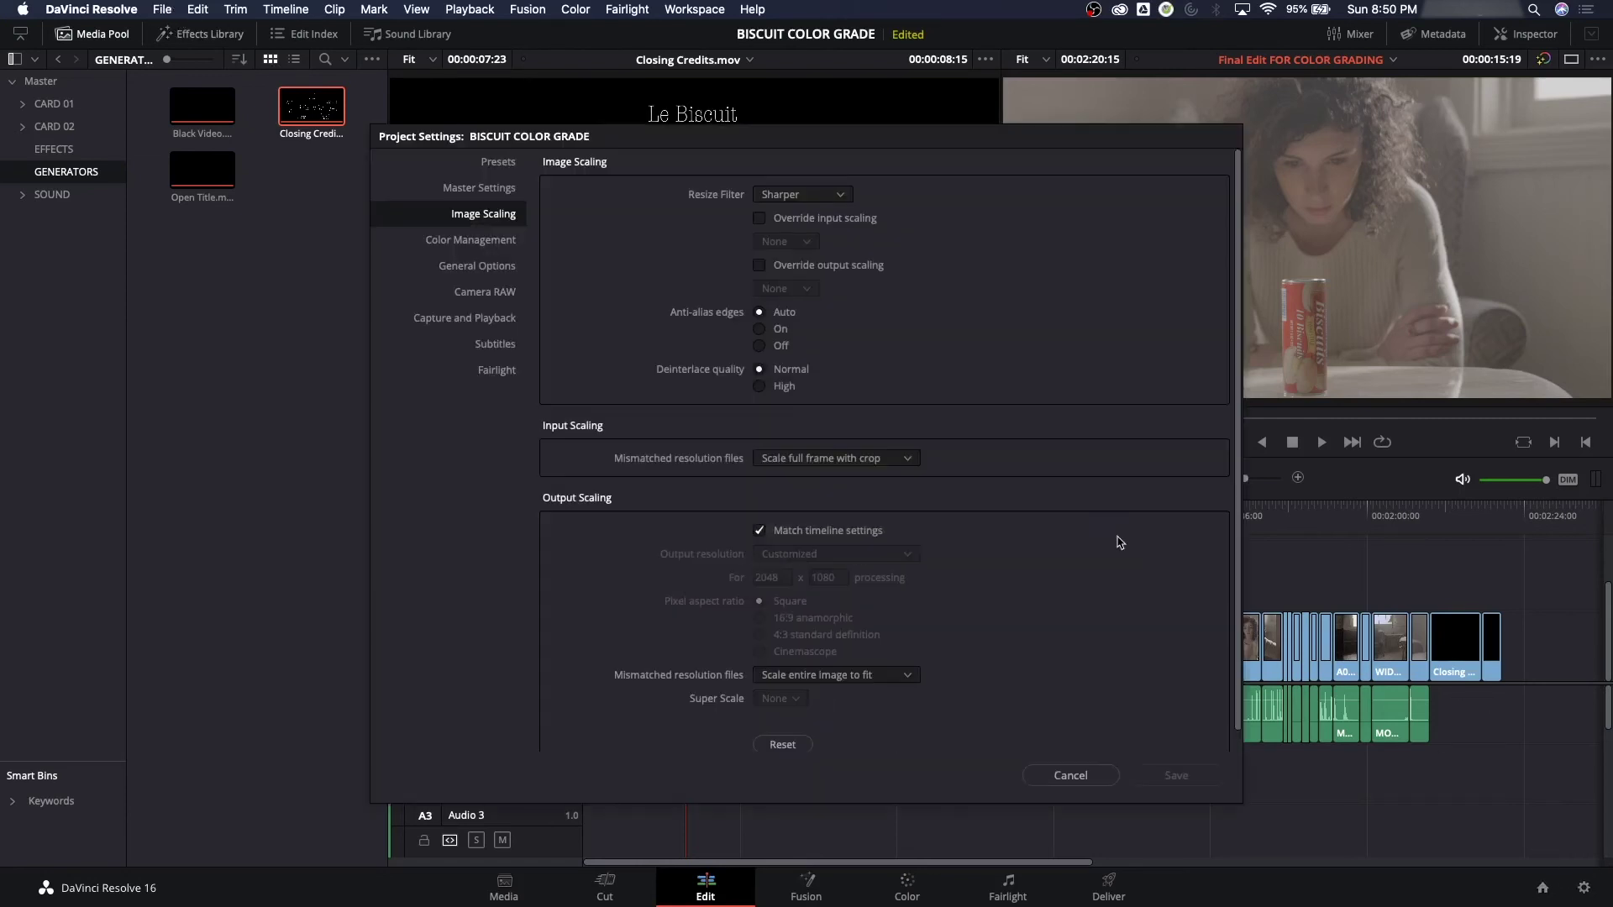
left_click(502, 292)
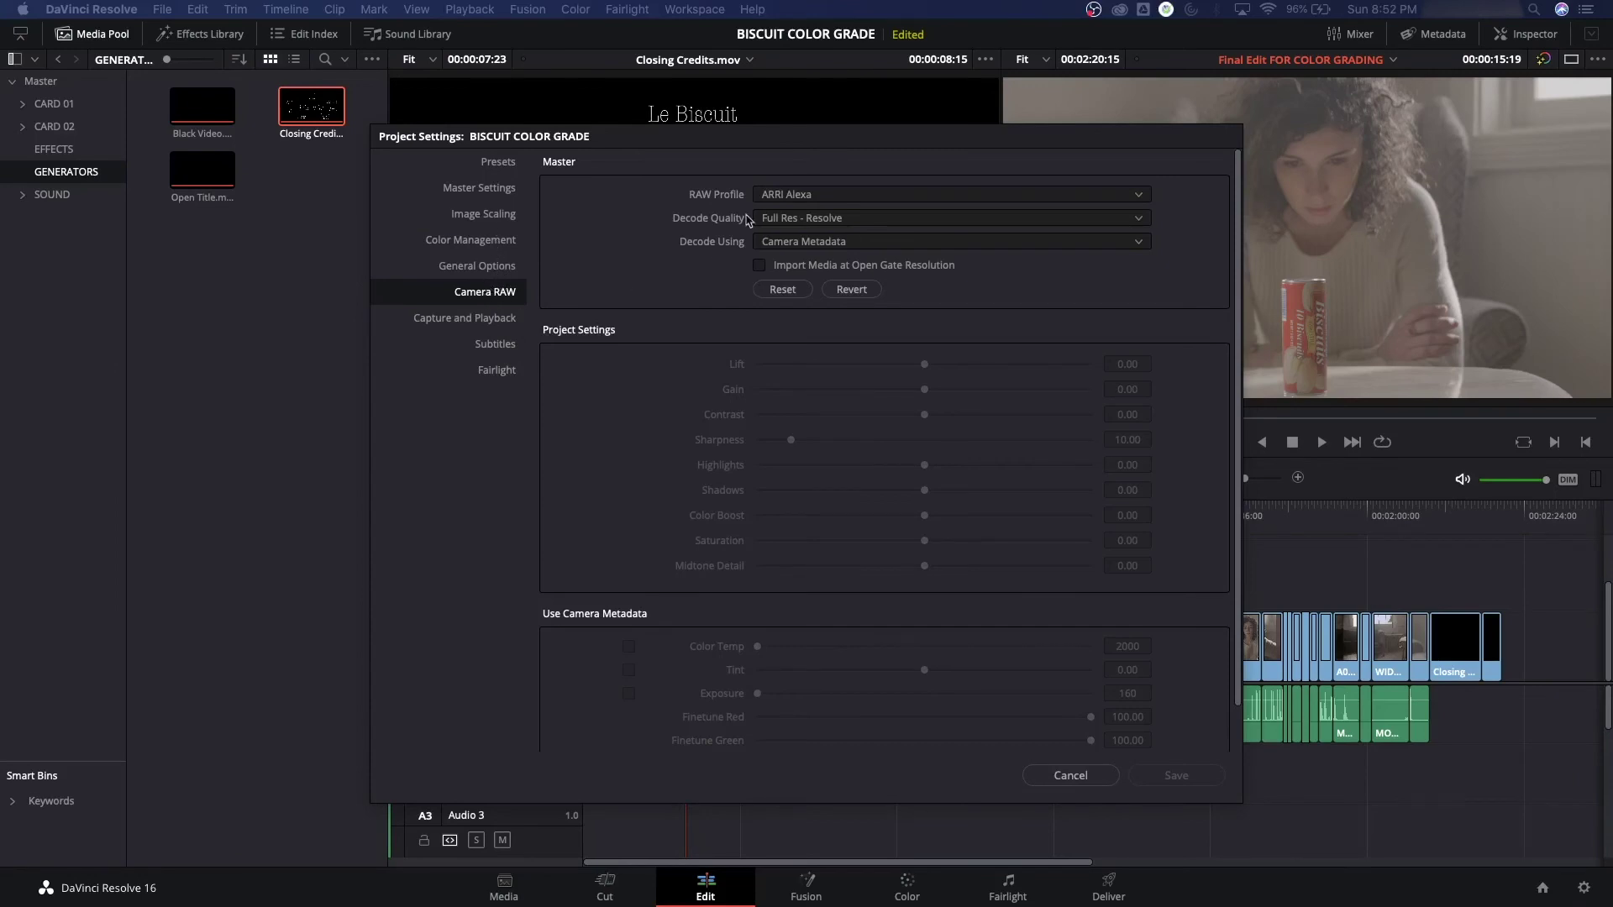
left_click(839, 196)
left_click(815, 327)
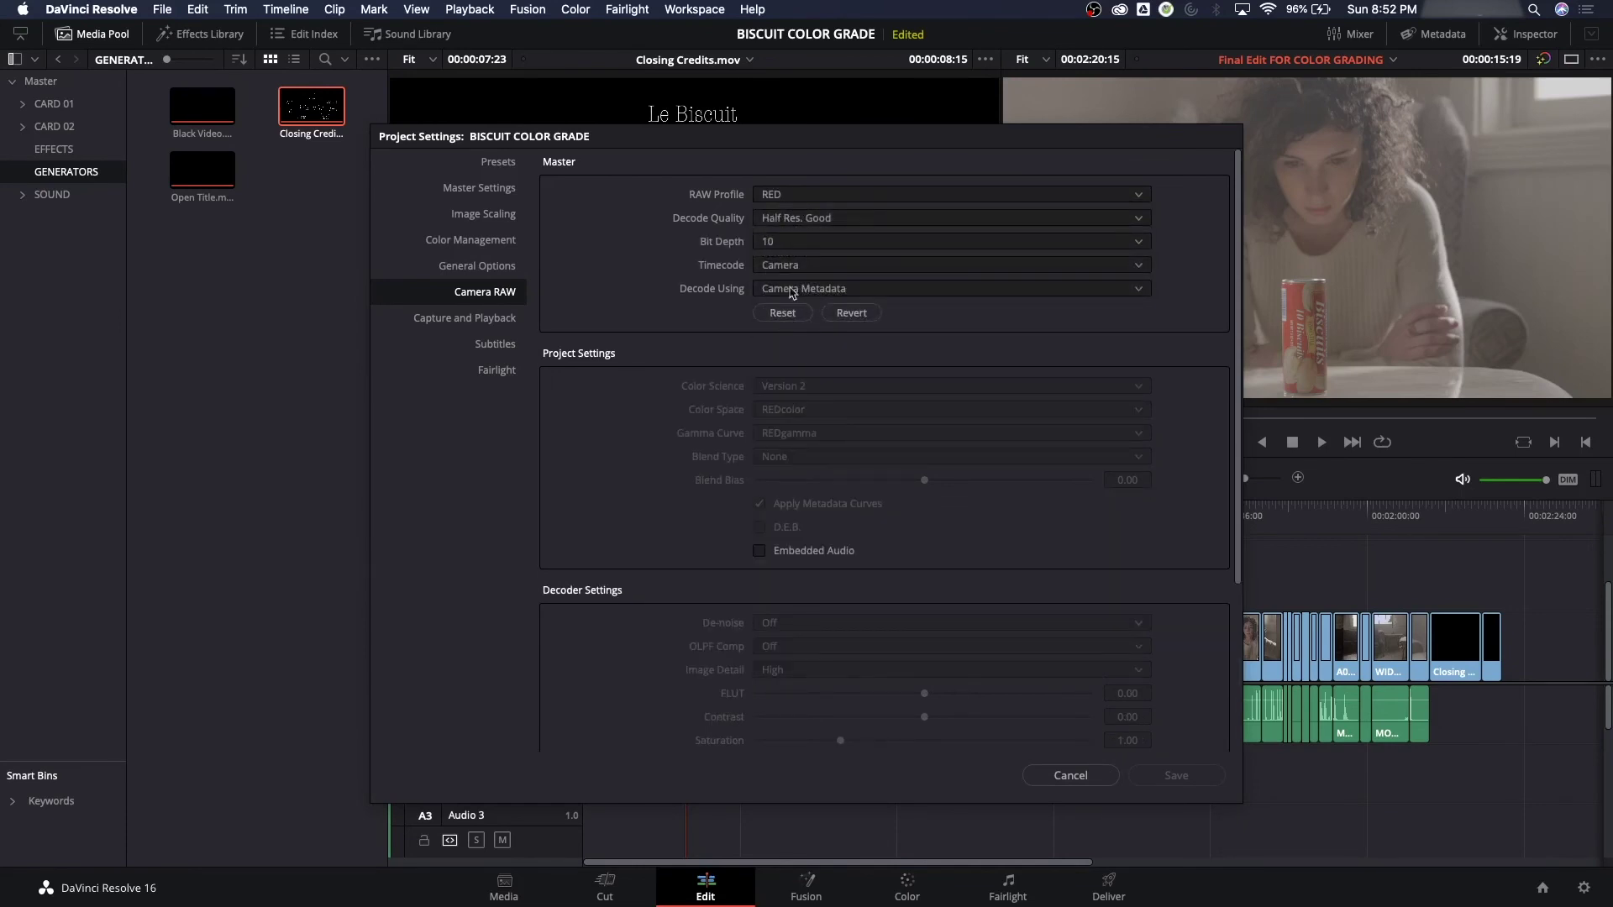
left_click(791, 291)
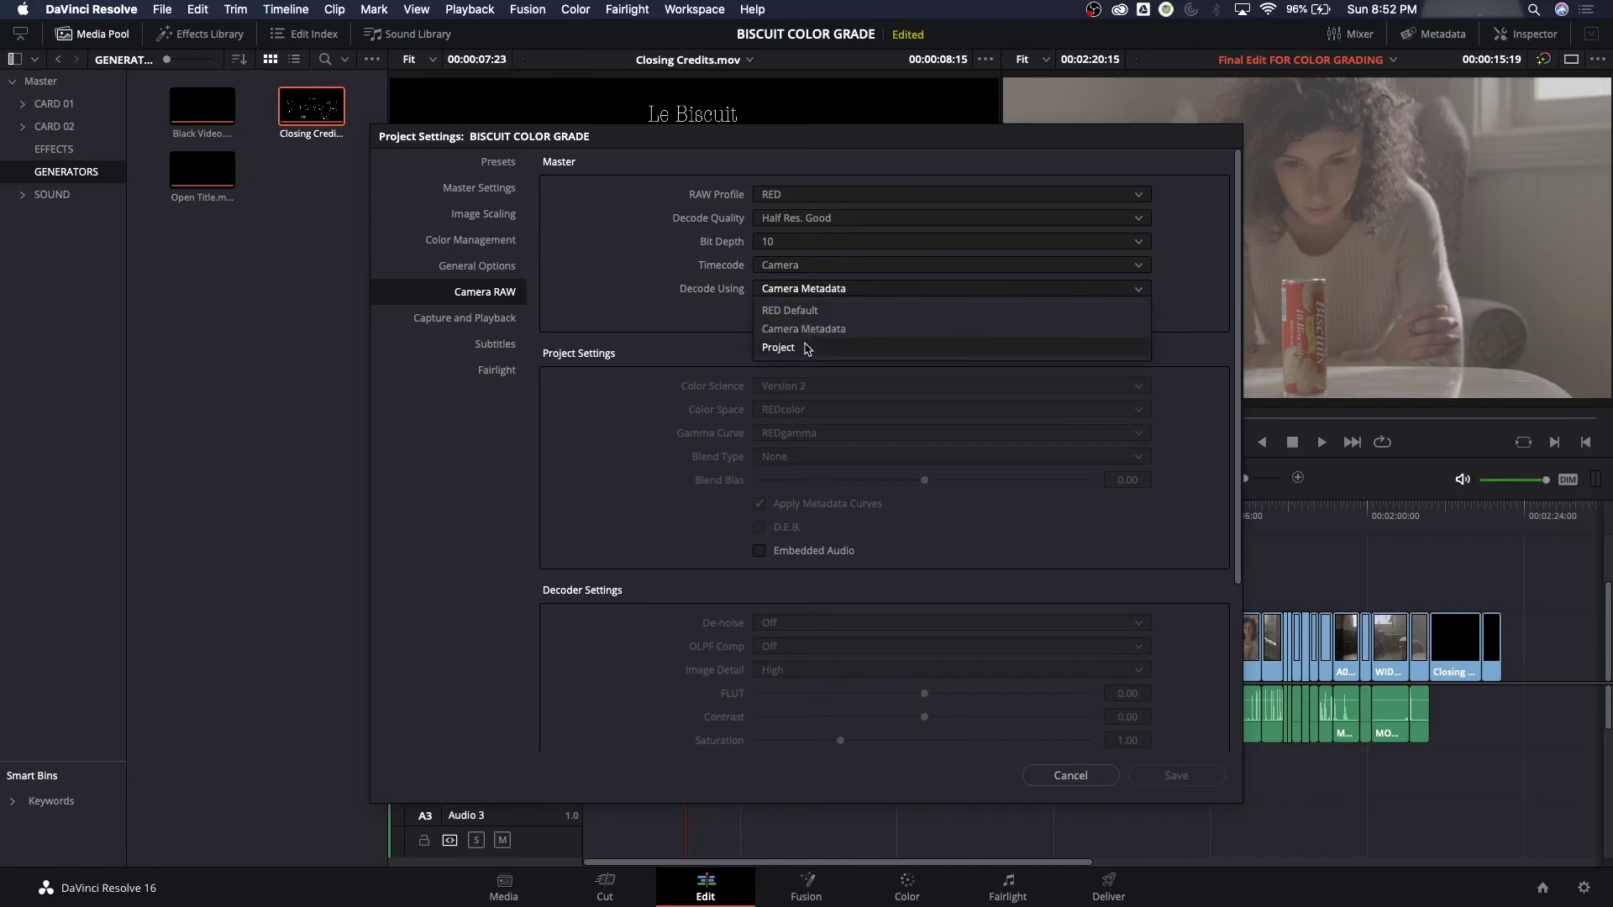
left_click(807, 347)
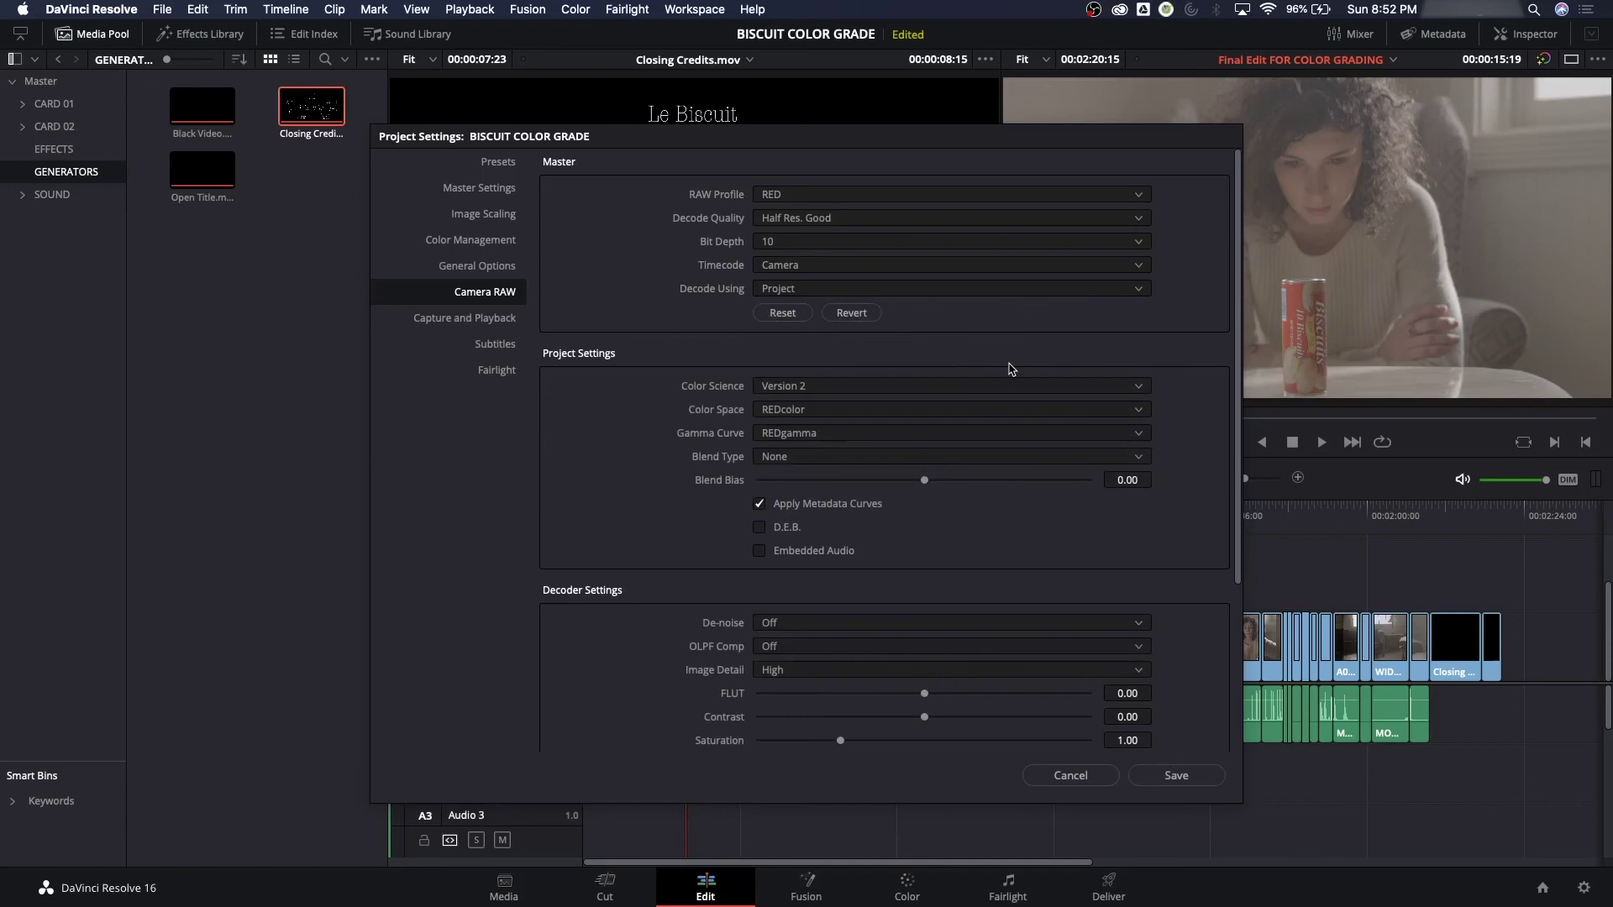
Set the RED color space to REDcolor4 and gamma to REDlog Film
scroll(1084, 374, "down", 2)
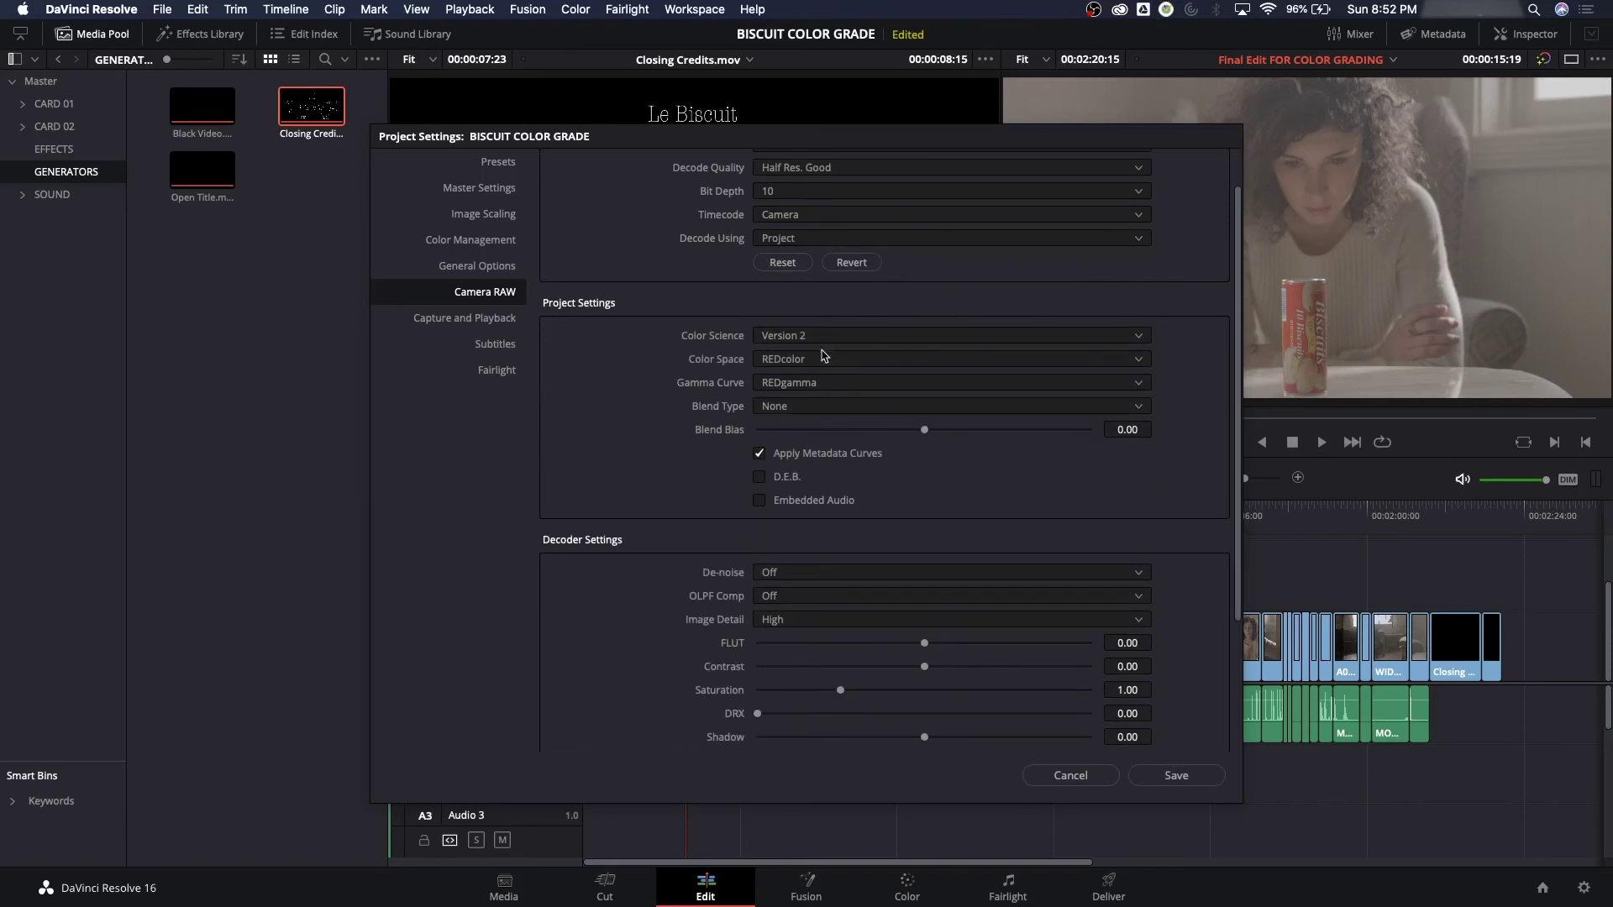
left_click(820, 361)
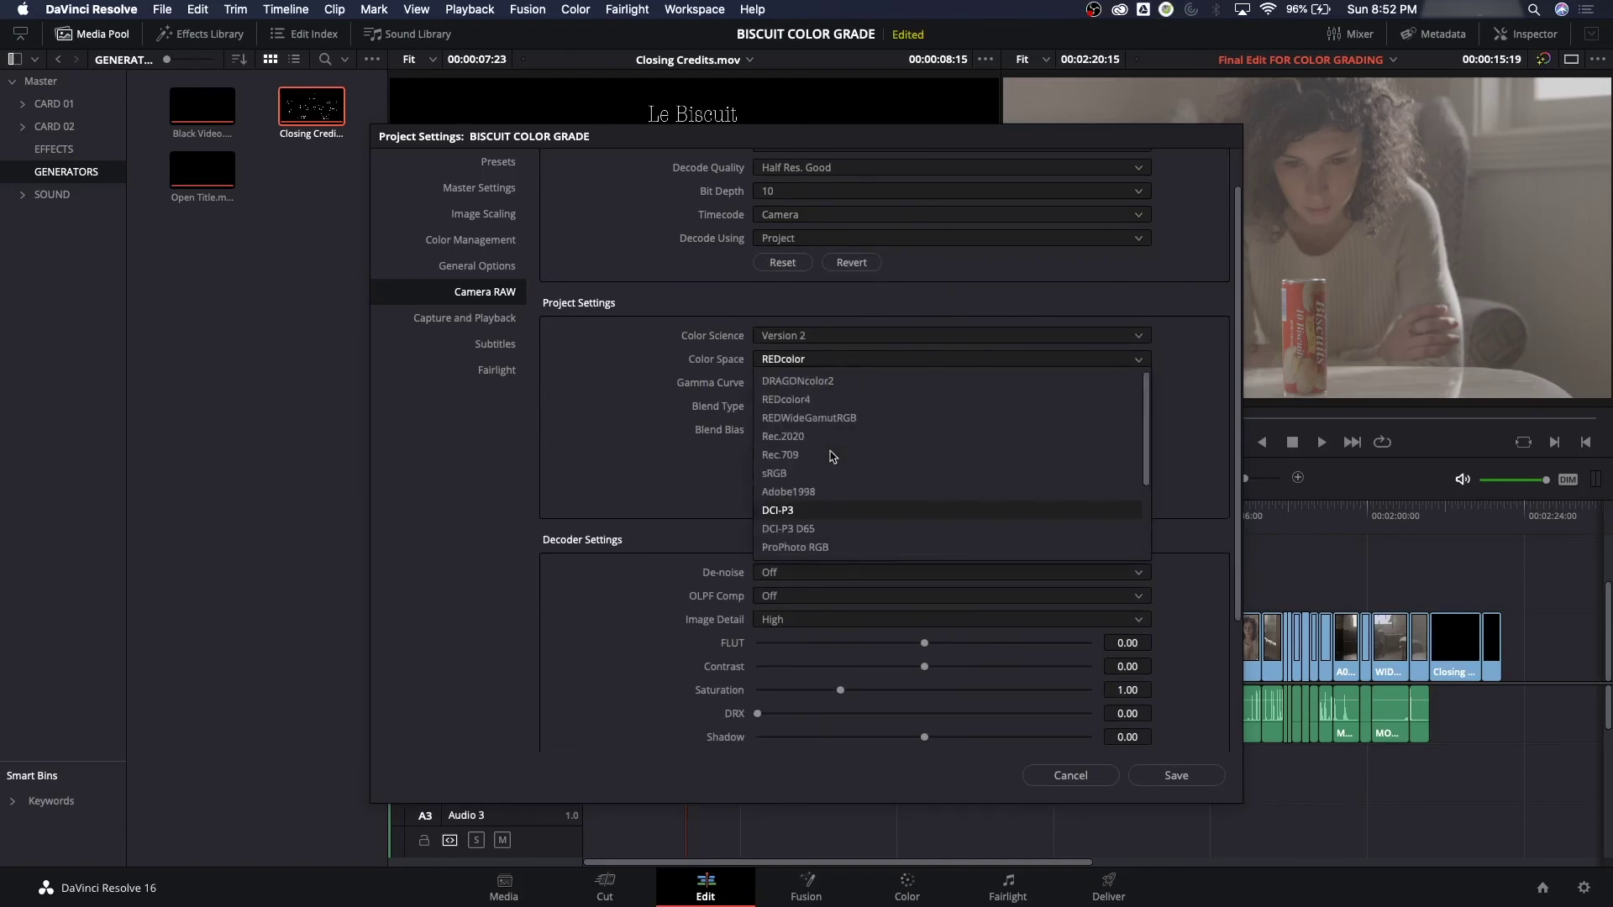
left_click(813, 400)
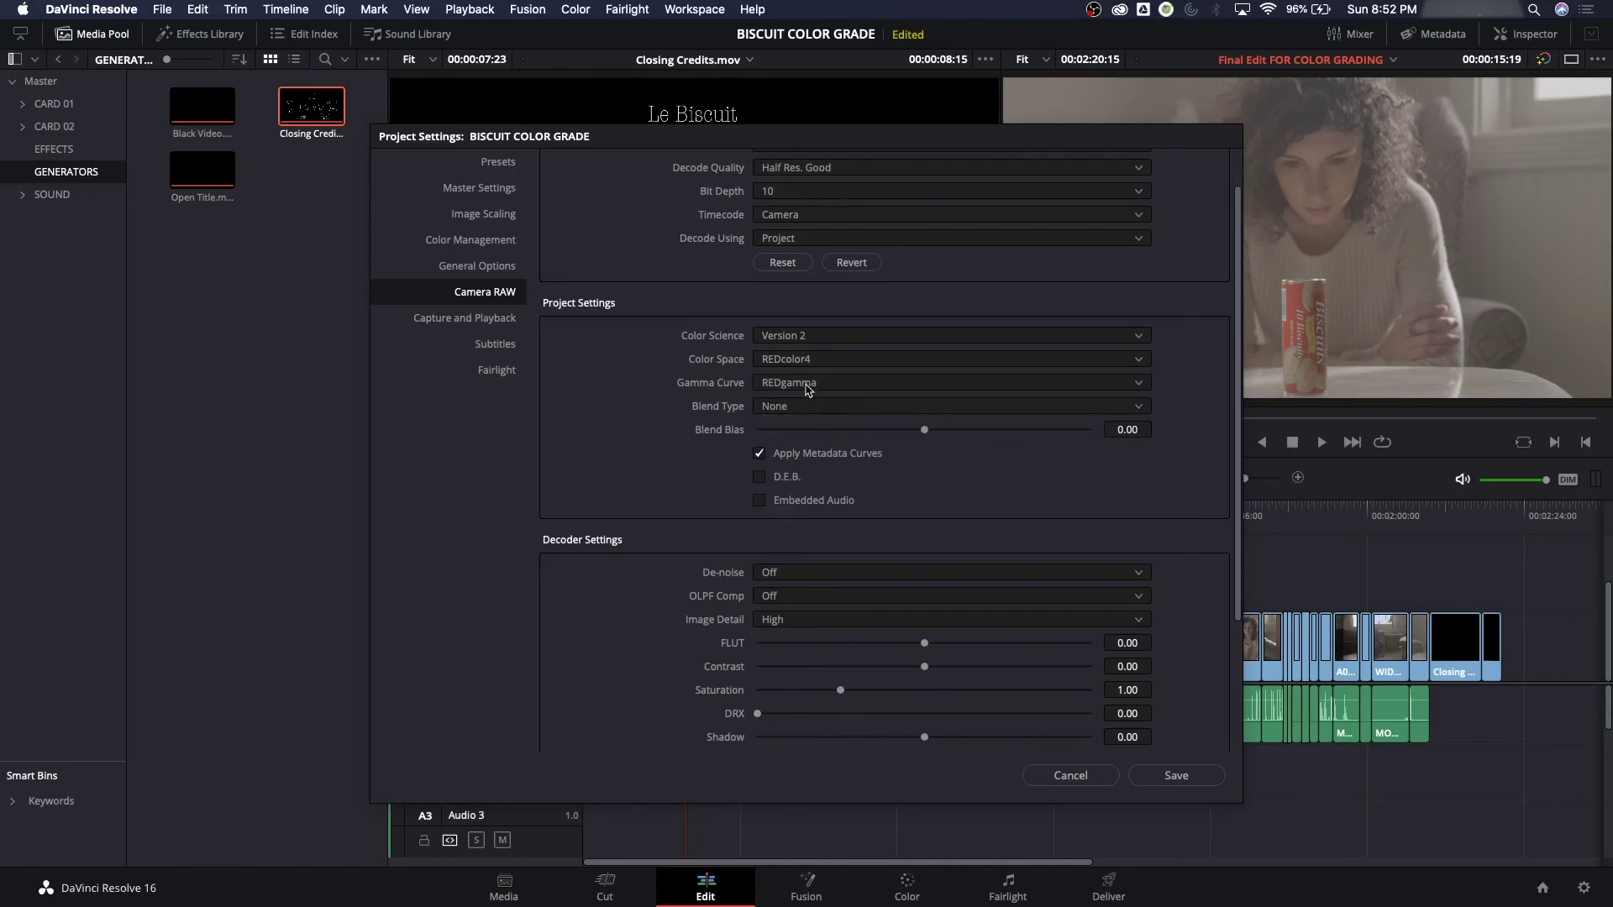
left_click(804, 383)
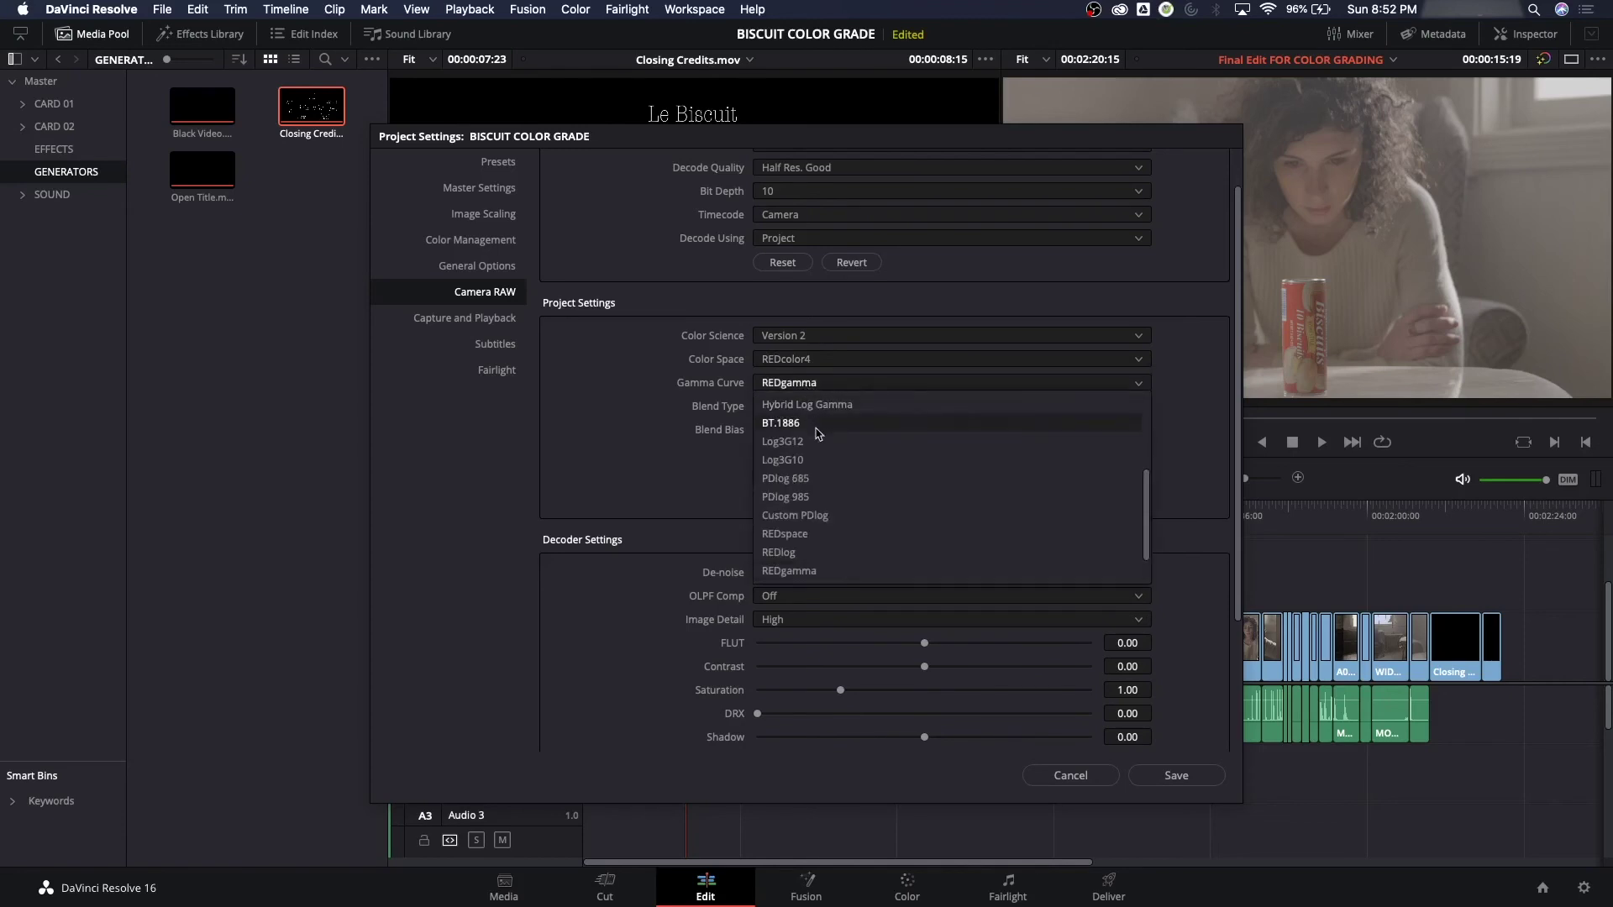
scroll(816, 433, "up", 2)
scroll(817, 433, "up", 1)
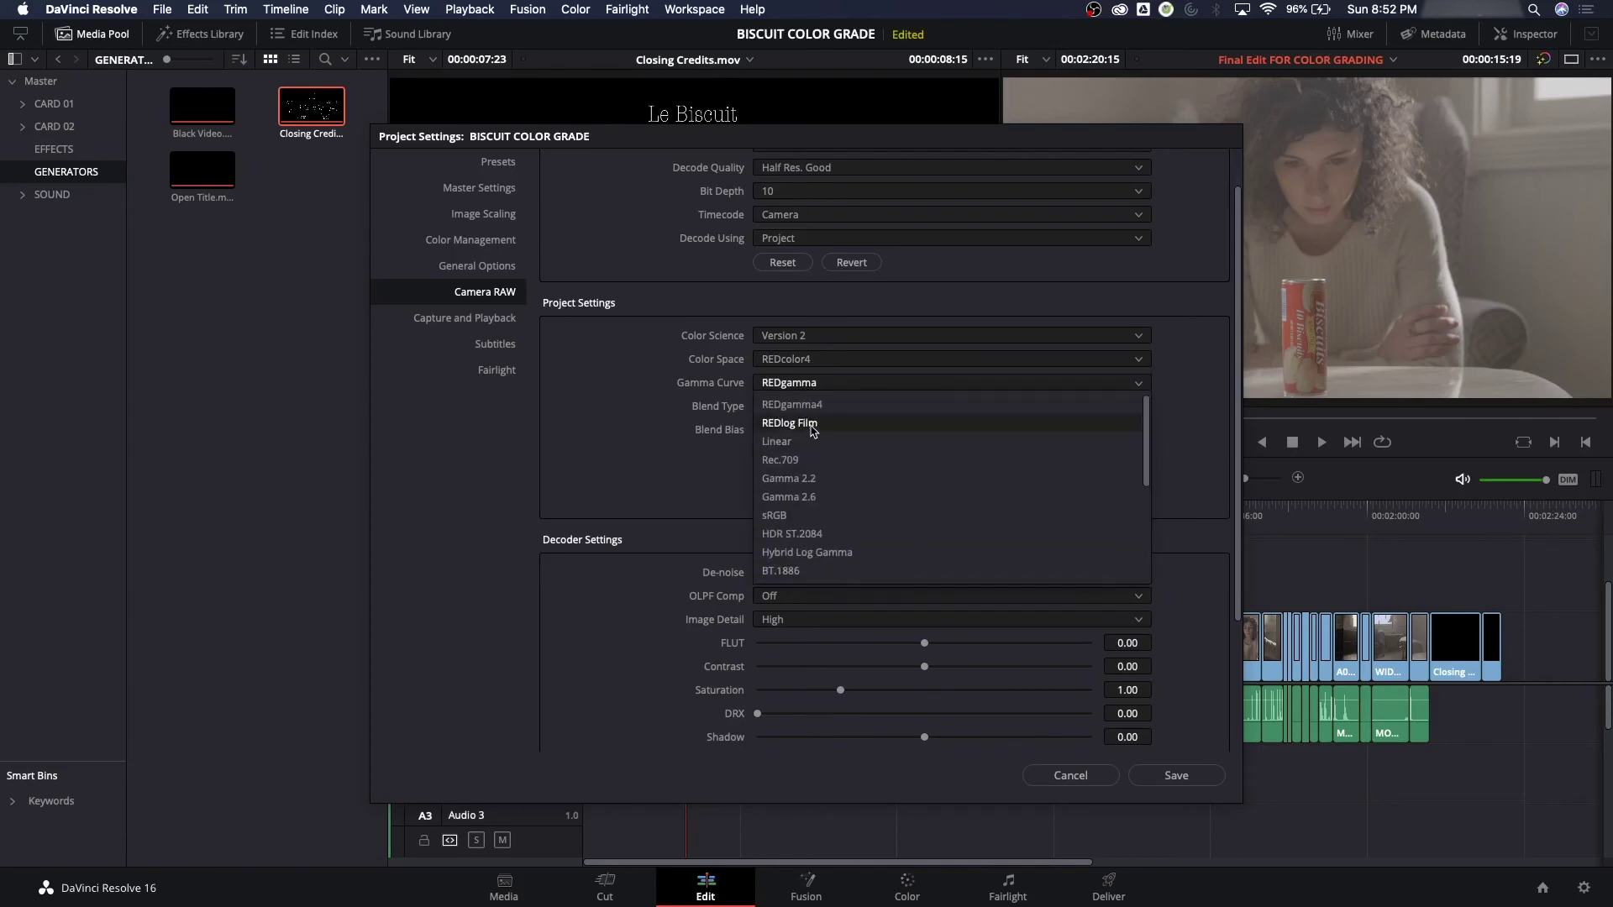
left_click(813, 424)
Set ISO to 800 and color temperature to 3200, then save the settings
left_click_drag(1238, 533, 1237, 702)
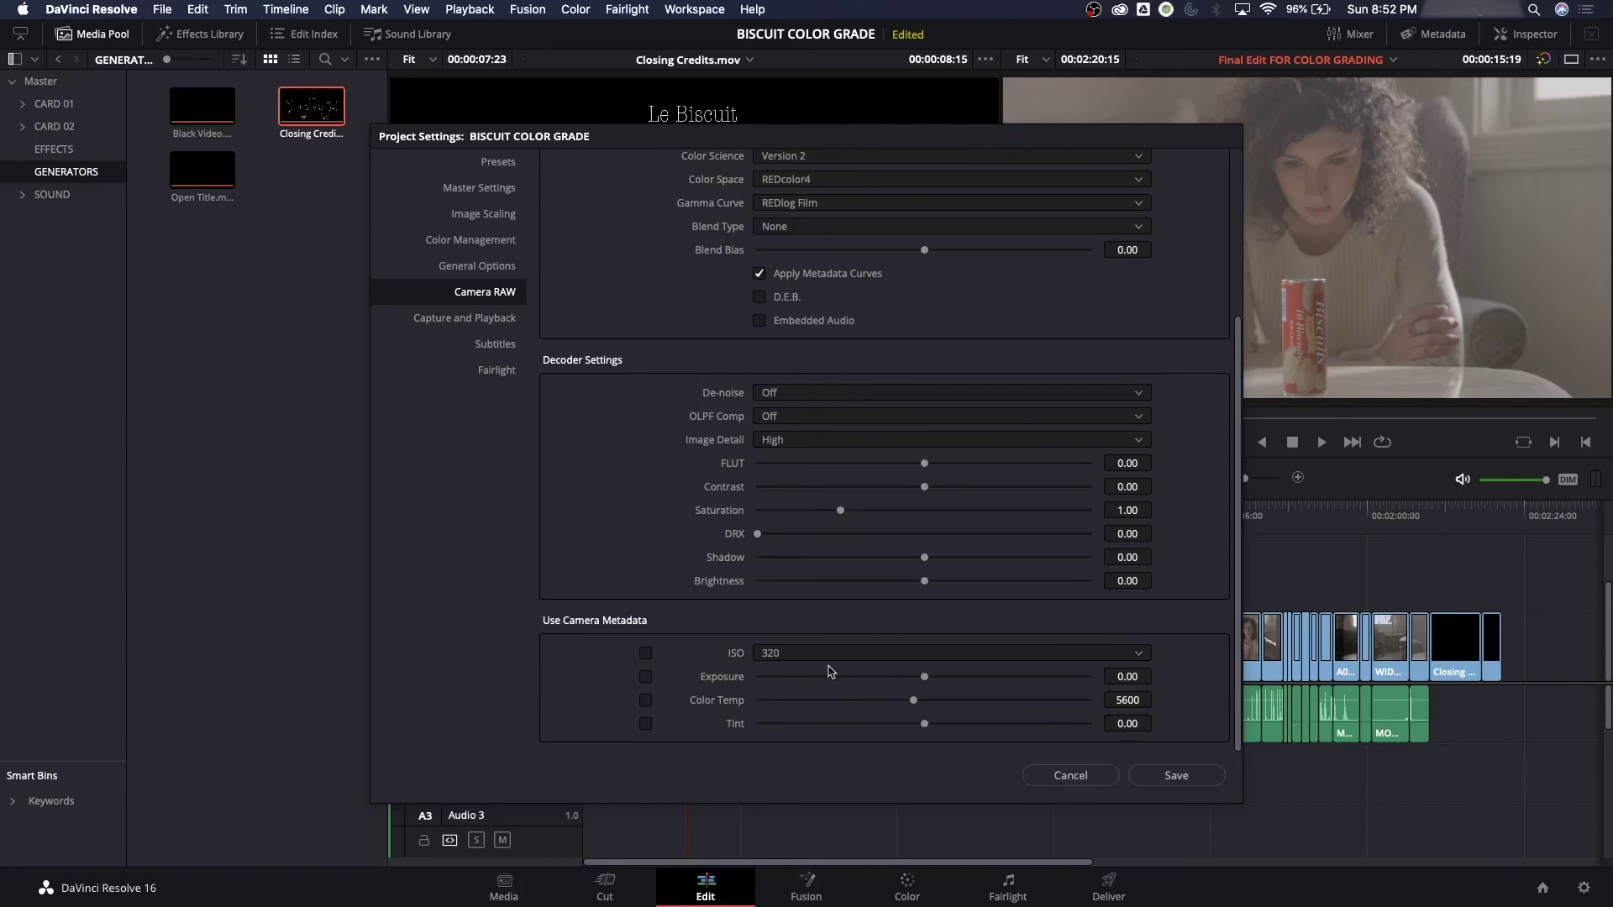
left_click(811, 656)
scroll(782, 832, "down", 3)
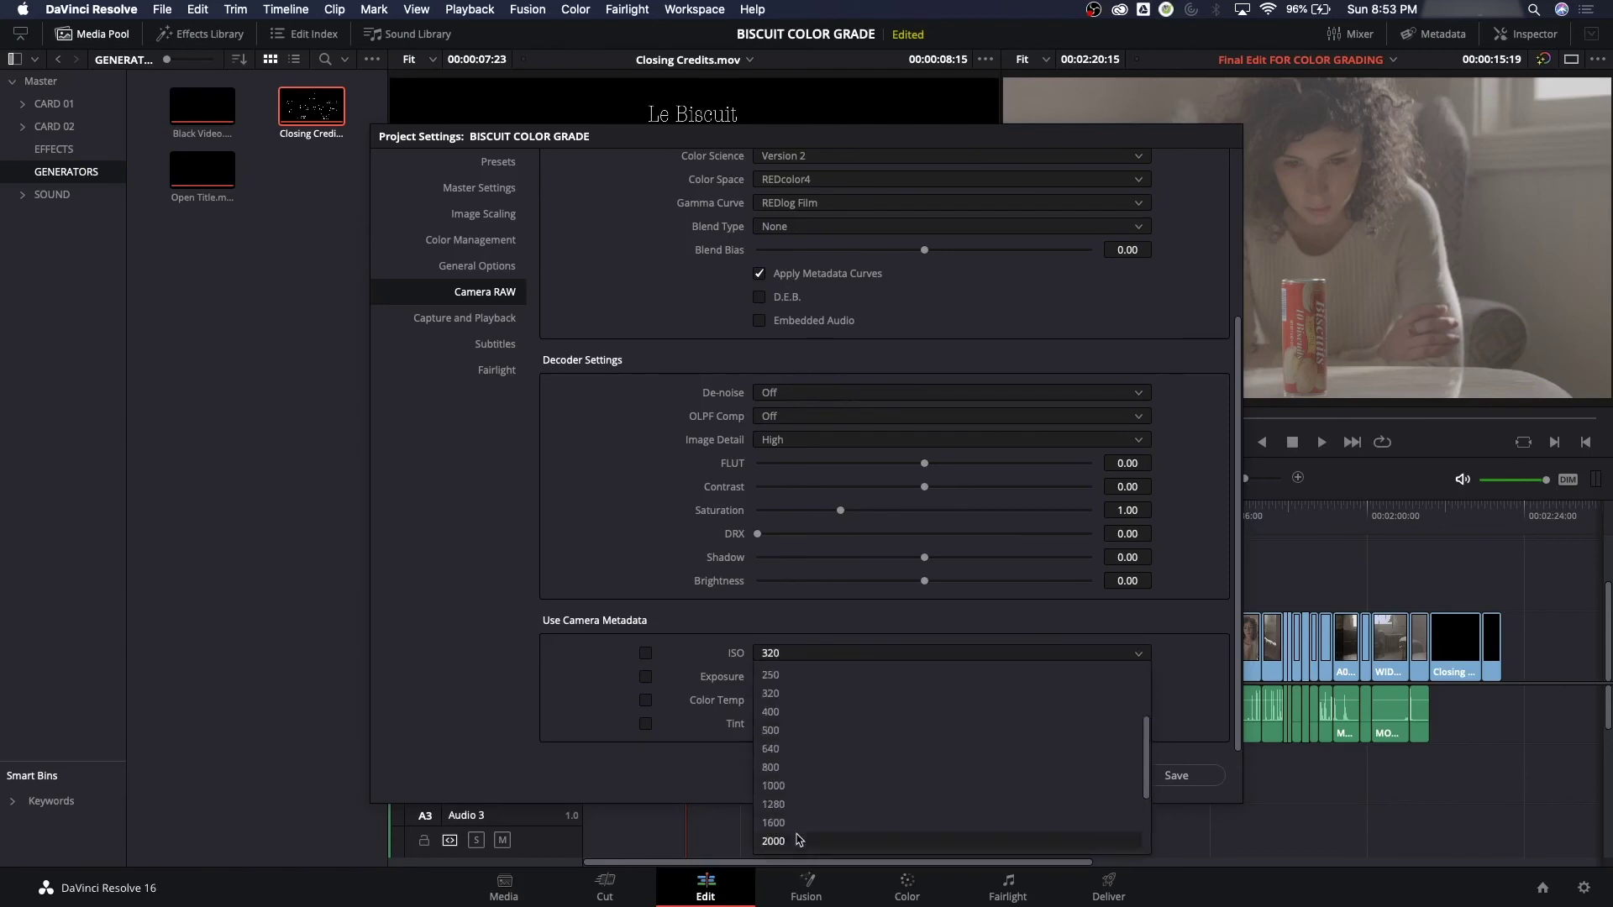
left_click(784, 767)
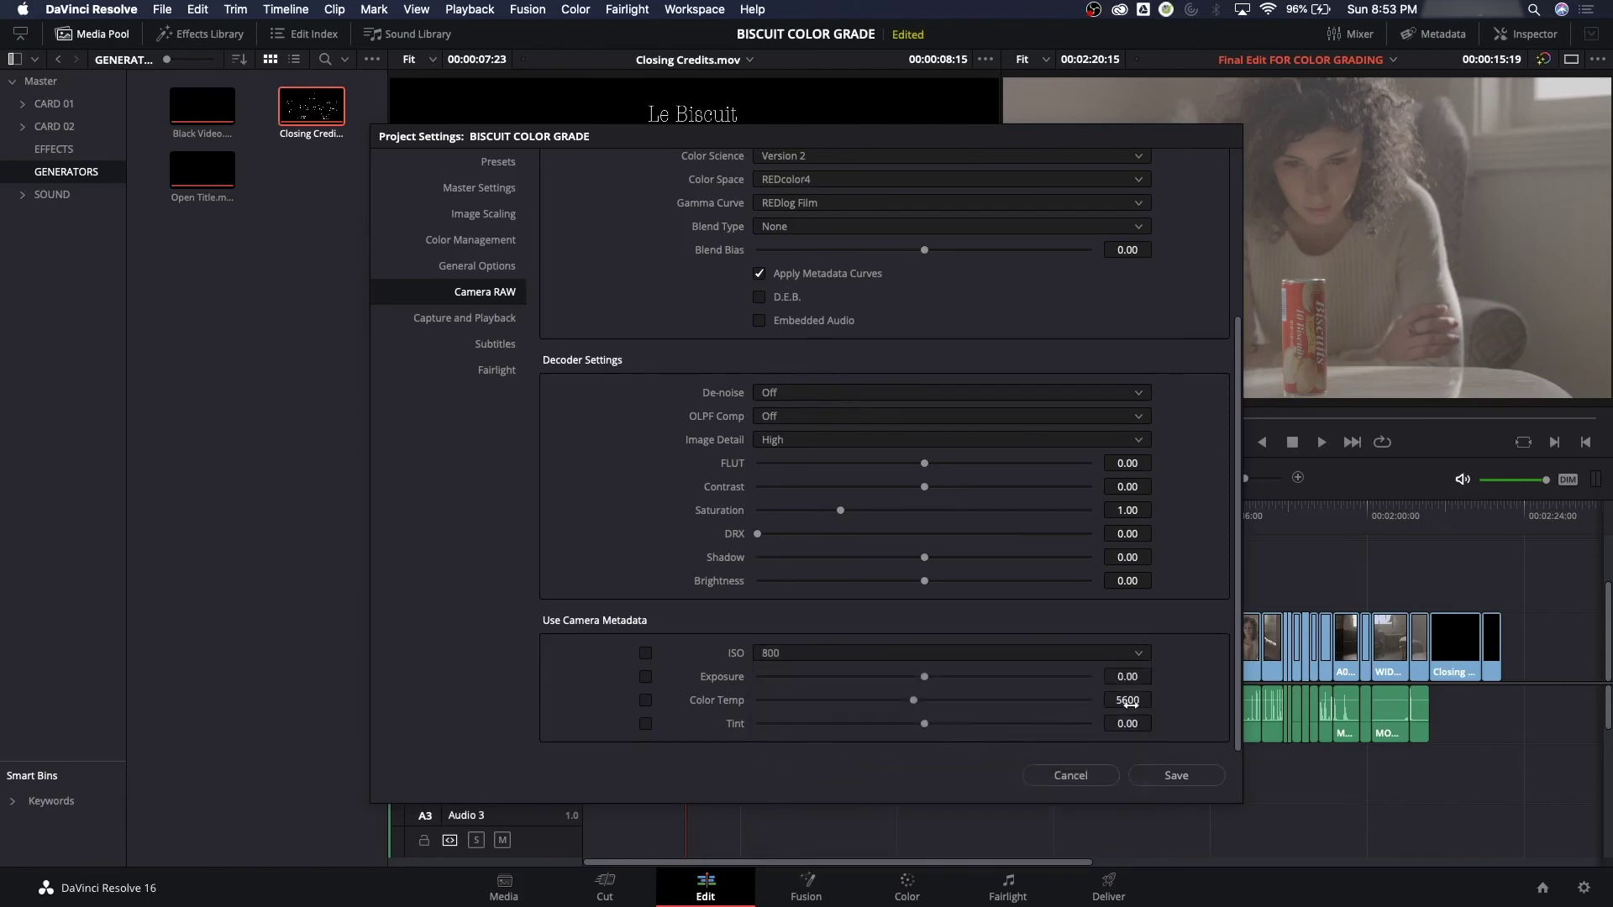
left_click(1128, 701)
type("3200")
key("Return")
left_click(1168, 775)
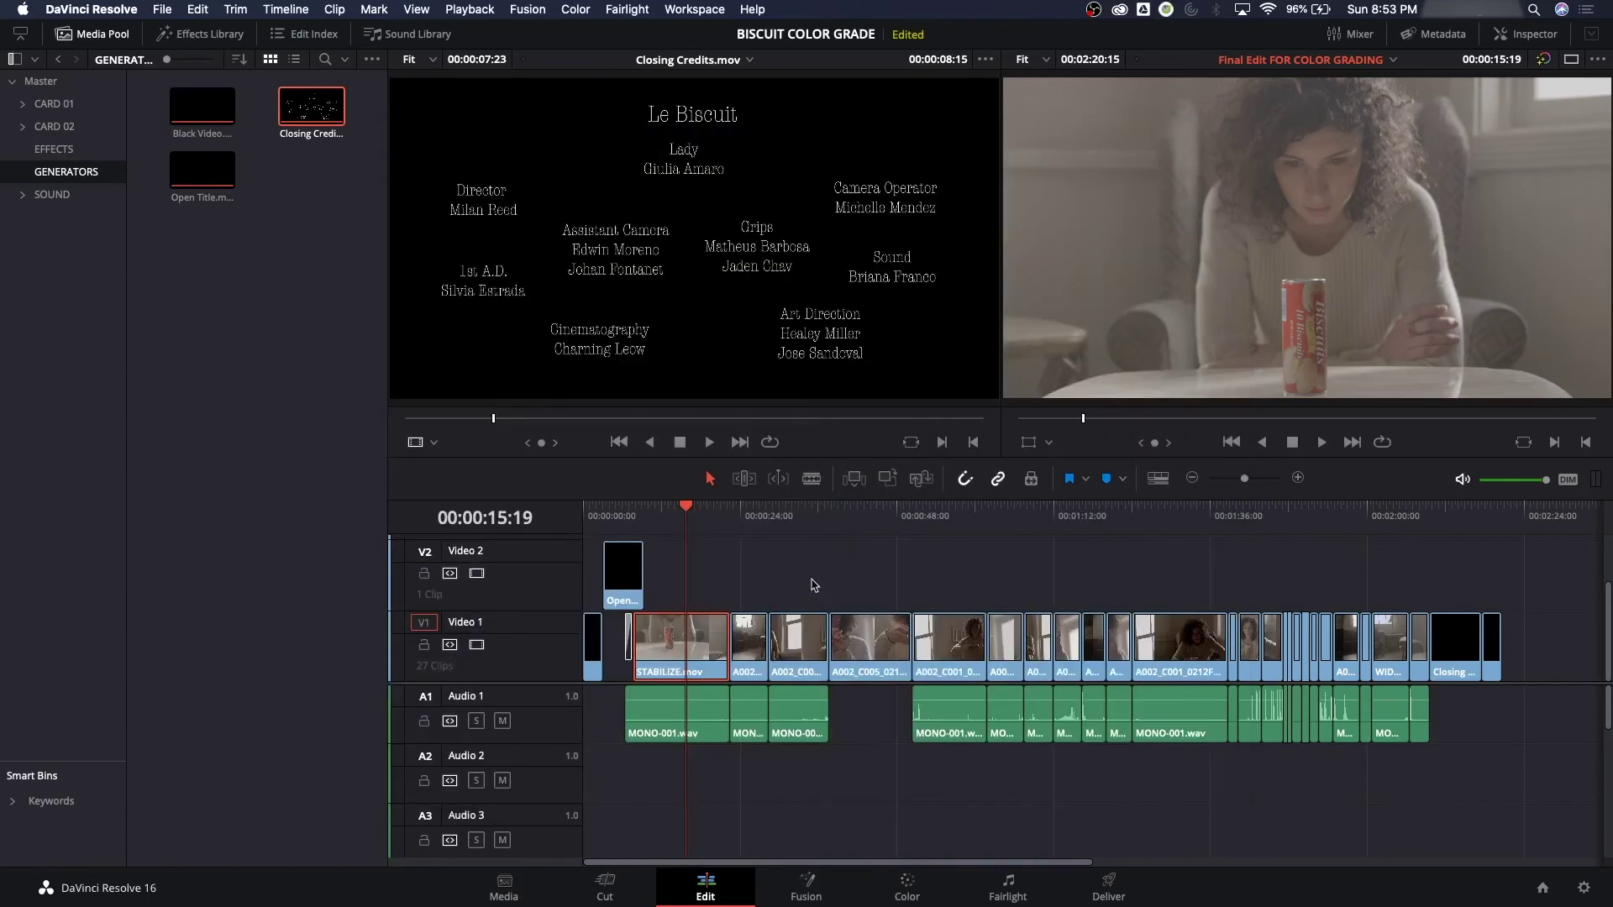
left_click_drag(741, 521, 1410, 542)
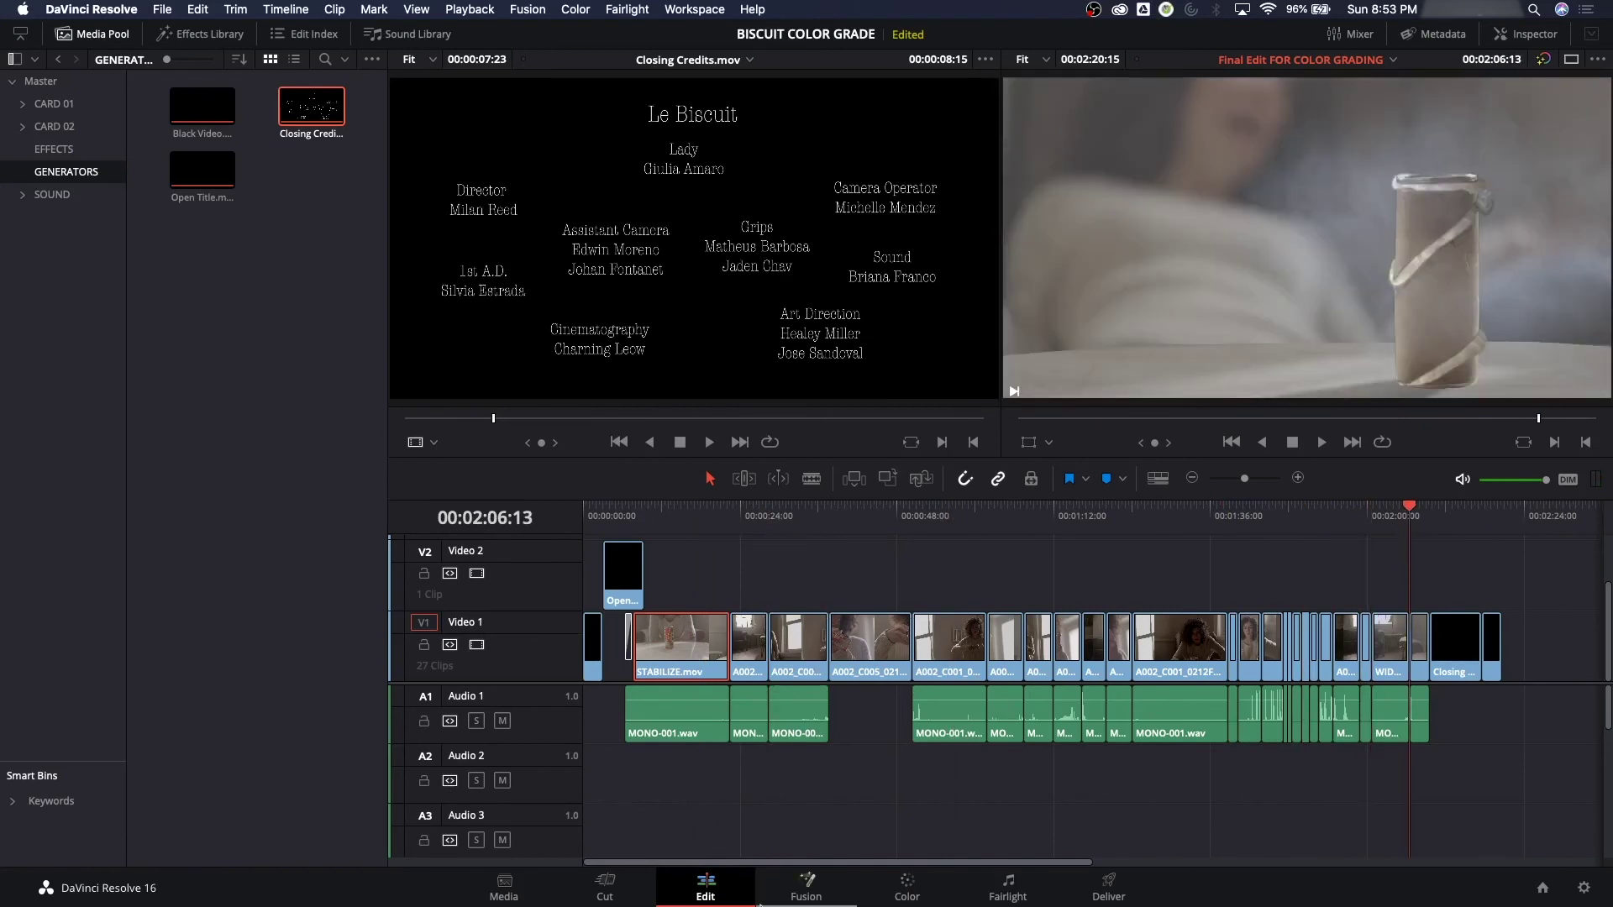
Switch to the Color page and scroll through the timeline's ungraded clip thumbnails
left_click(909, 889)
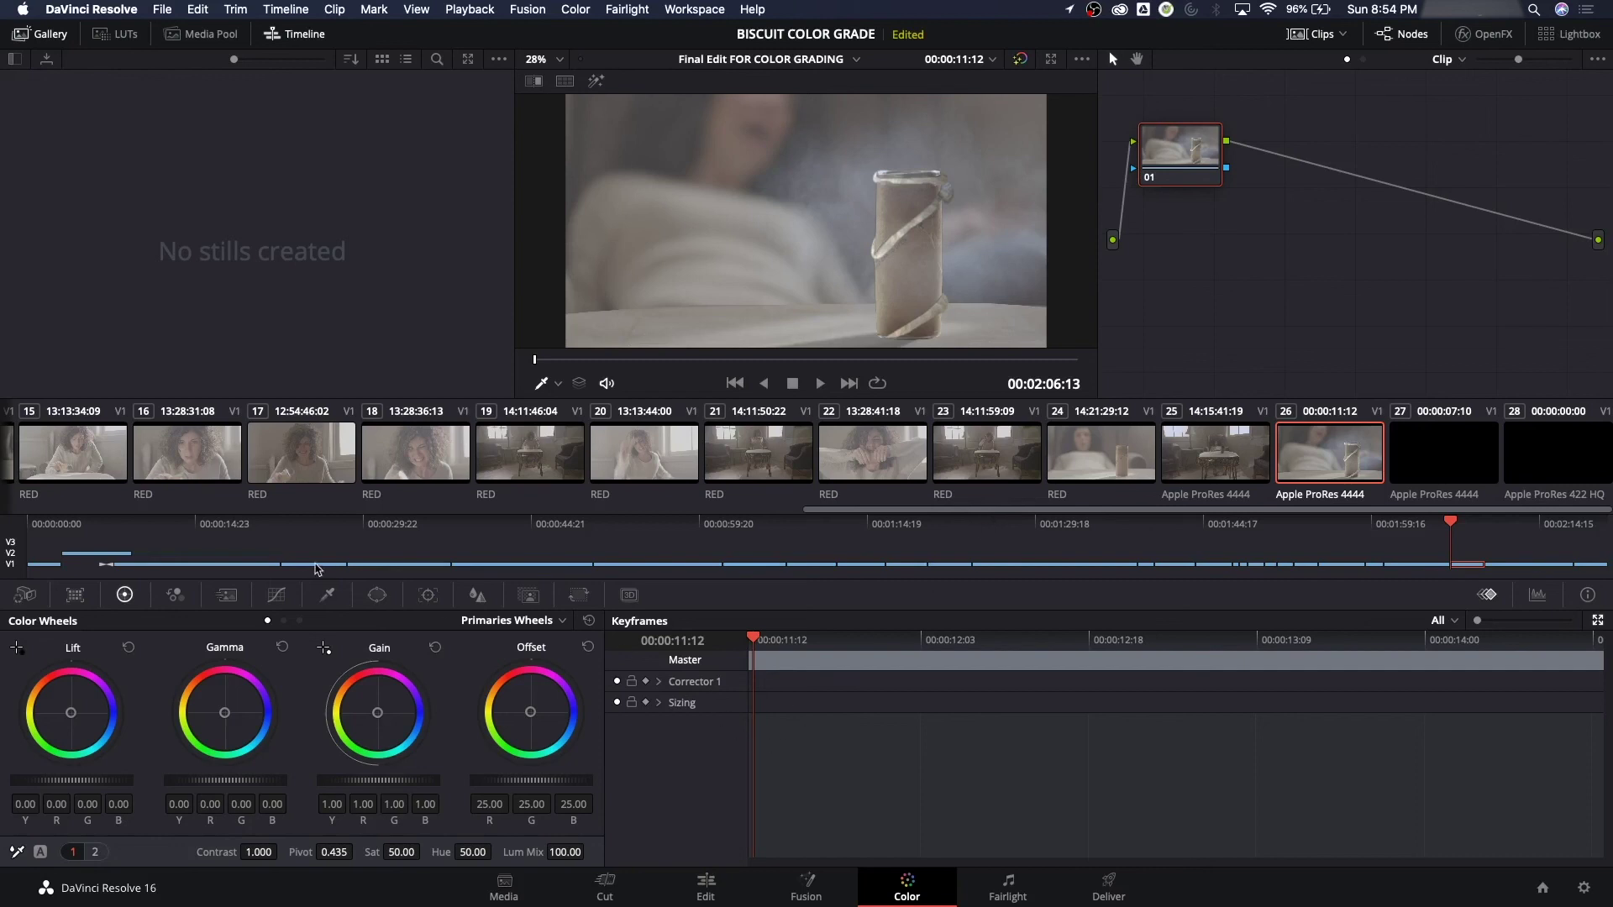
scroll(855, 514, "left", 10)
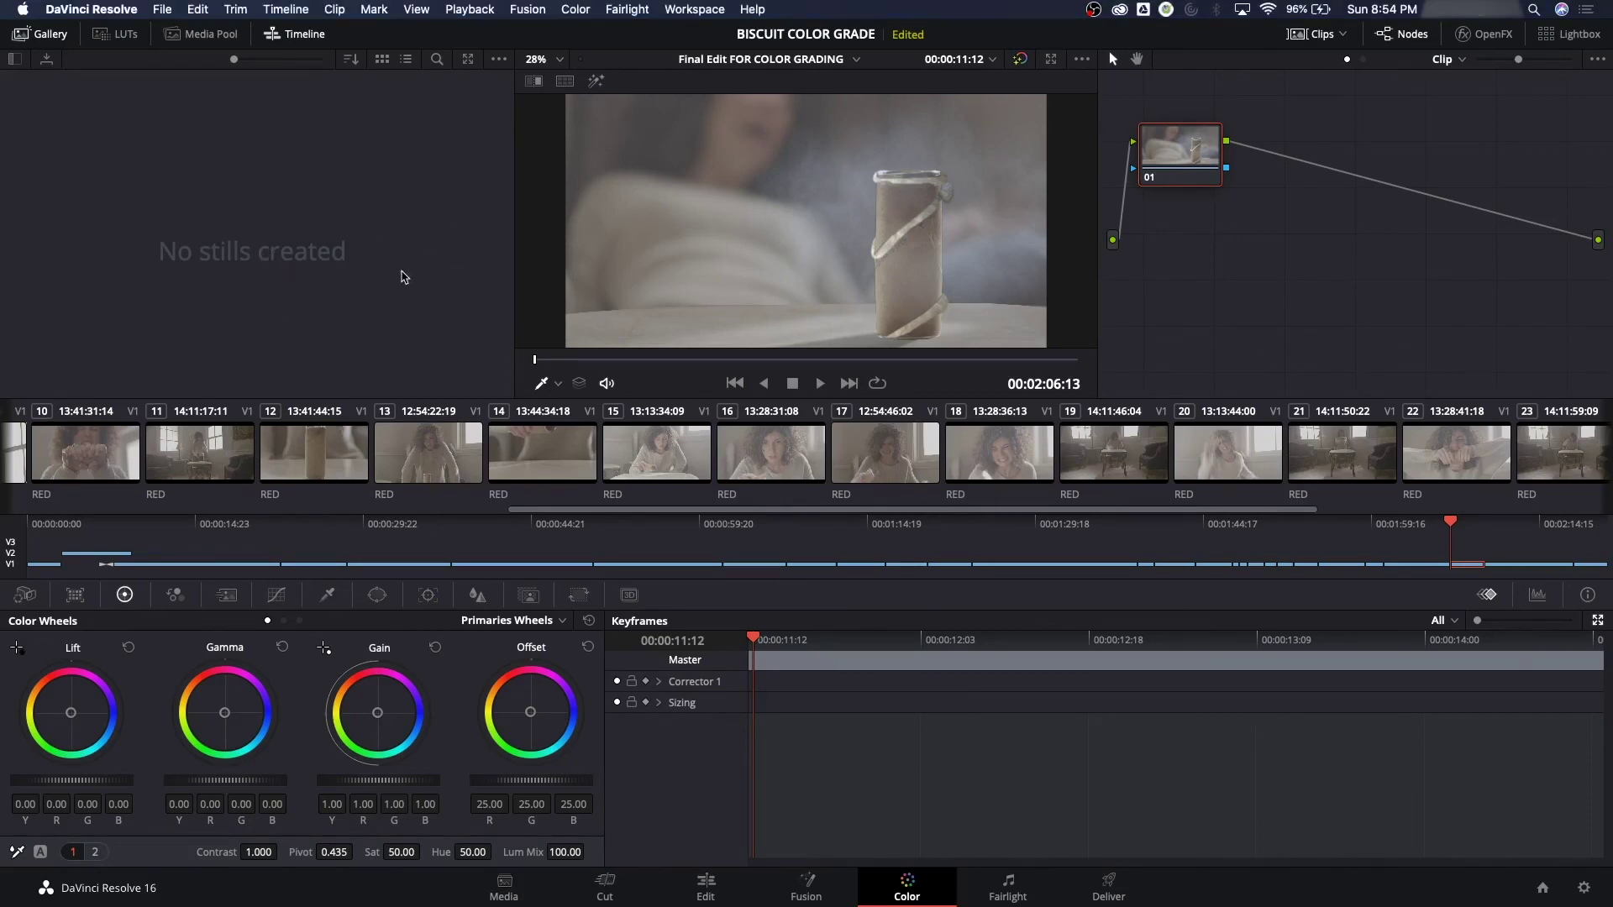
Save the BISCUIT COLOR GRADE project with Cmd+S and quit DaVinci Resolve with Cmd+Q
key("super+s")
key("super+q")
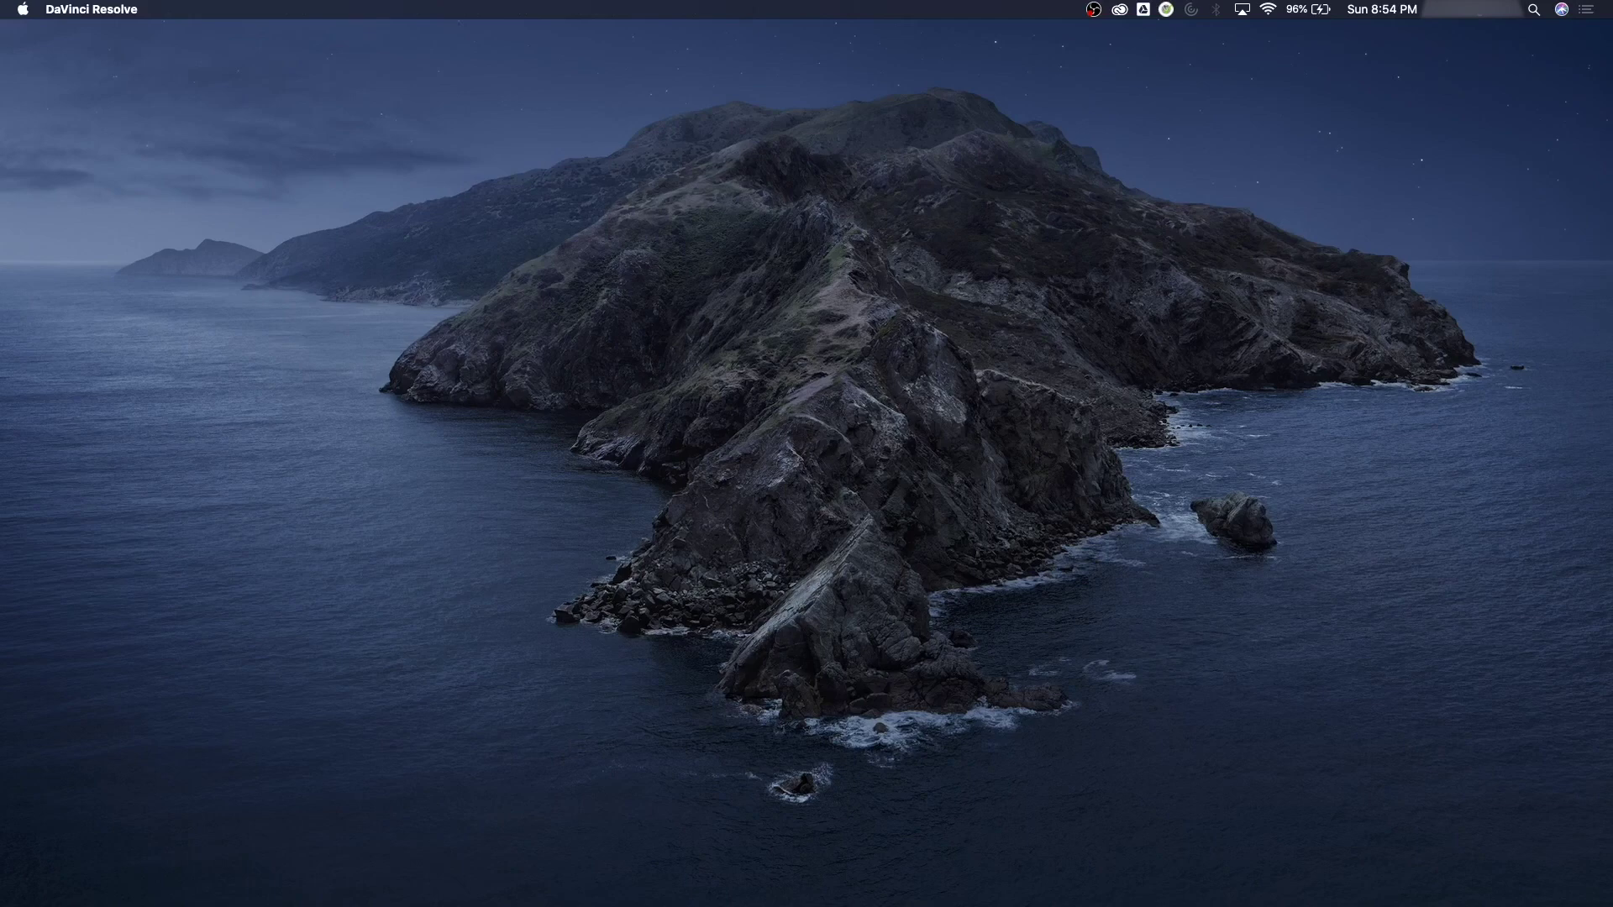